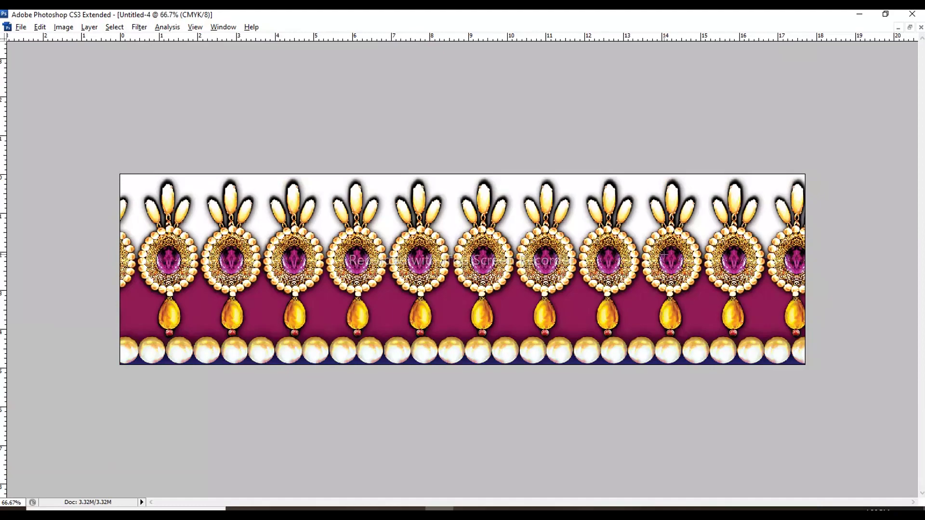
- Close the old Untitled-4 border document without saving
{"action": "key", "text": "Tab"}
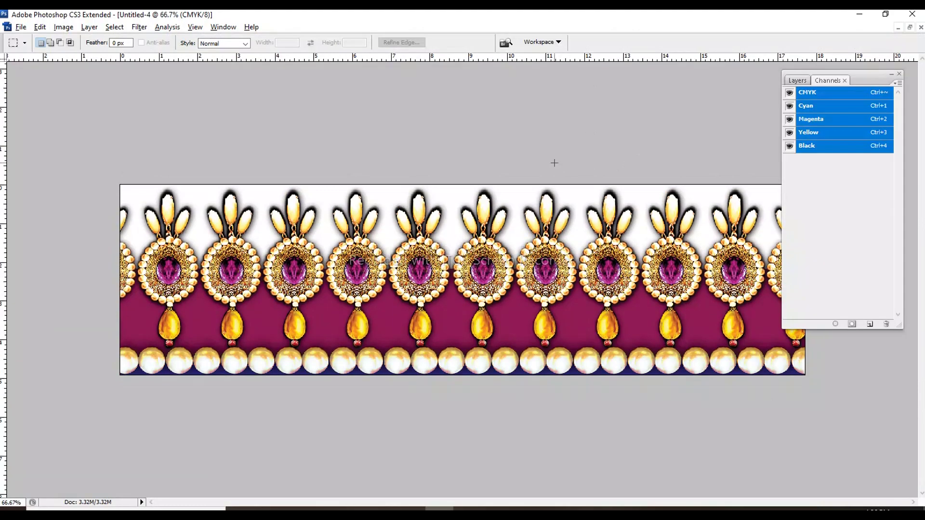
{"action": "key", "text": "ctrl+w"}
{"action": "left_click", "coordinate": [464, 204]}
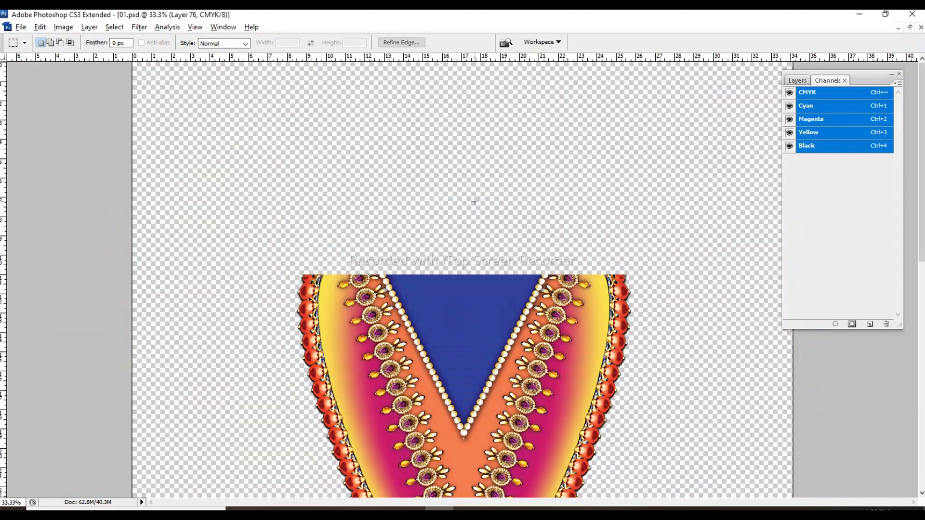
- Magic Wand-select and copy 01.psd's lower jewel border with its blue band
{"action": "left_click_drag", "start_coordinate": [492, 392], "coordinate": [492, 141]}
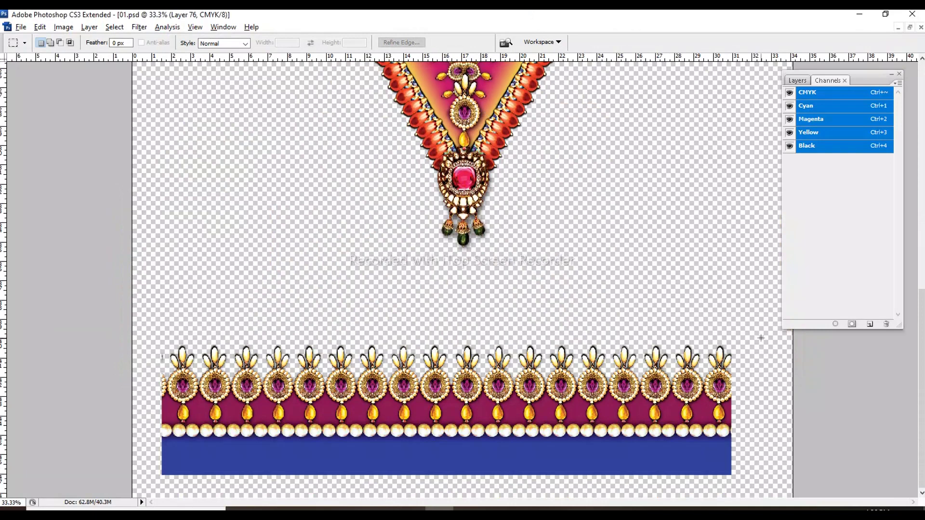
{"action": "left_click_drag", "start_coordinate": [750, 328], "coordinate": [154, 494]}
{"action": "key", "text": "w"}
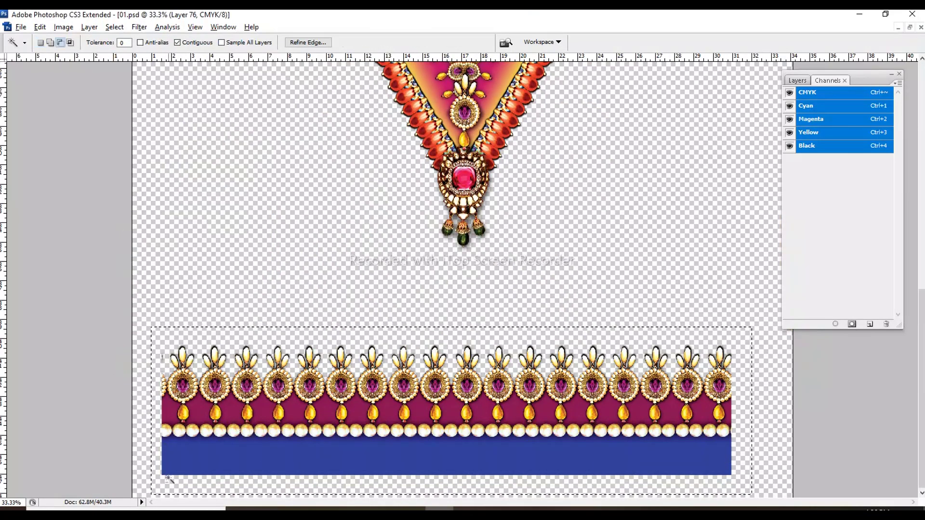
{"action": "left_click", "coordinate": [169, 484], "text": "alt"}
{"action": "key", "text": "ctrl+c"}
- Paste the copied border into a new document sized to fit it
{"action": "key", "text": "ctrl+n"}
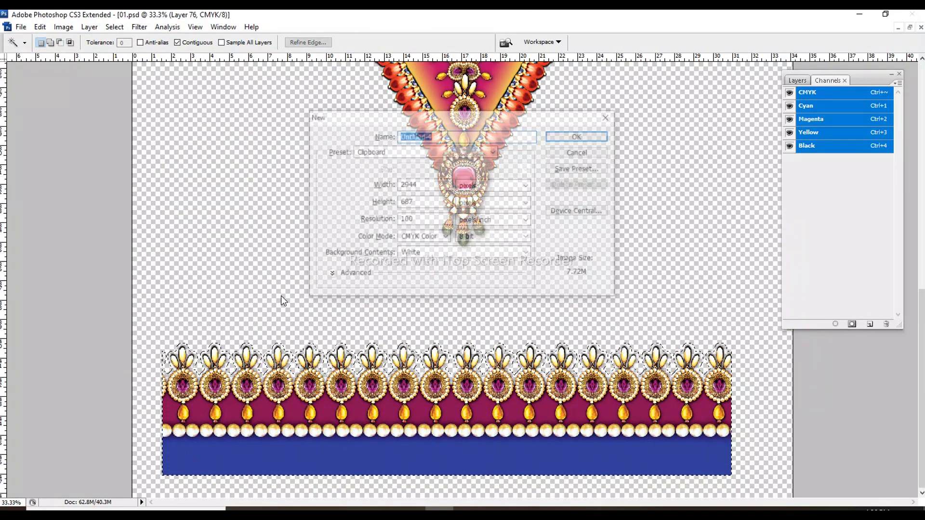
{"action": "key", "text": "Return"}
{"action": "key", "text": "ctrl+v"}
- Select the whole canvas and shift the selection up to end just below the pearl row
{"action": "key", "text": "Tab"}
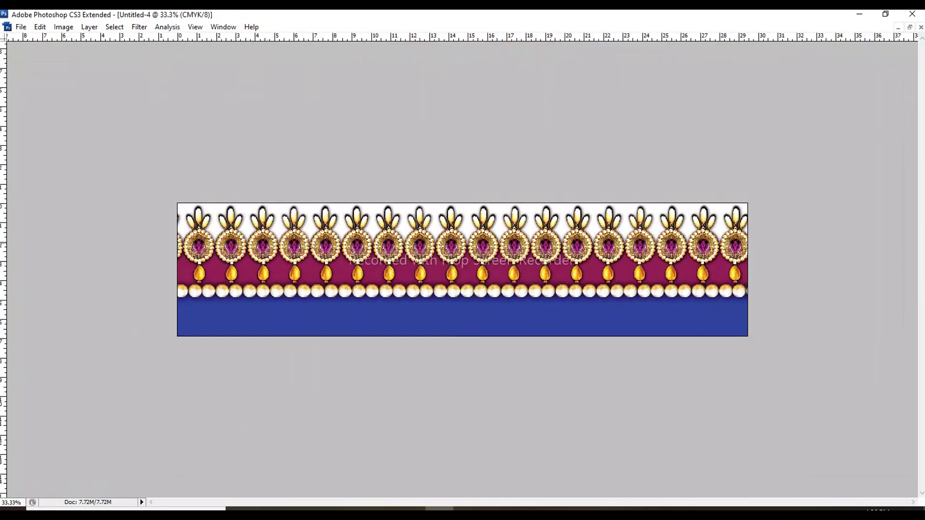
{"action": "key", "text": "ctrl+plus"}
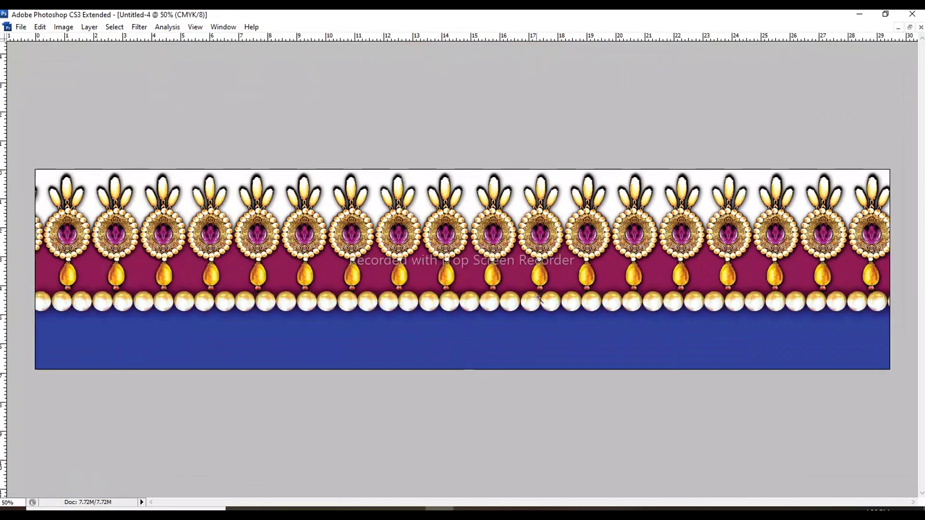
{"action": "key", "text": "ctrl+a"}
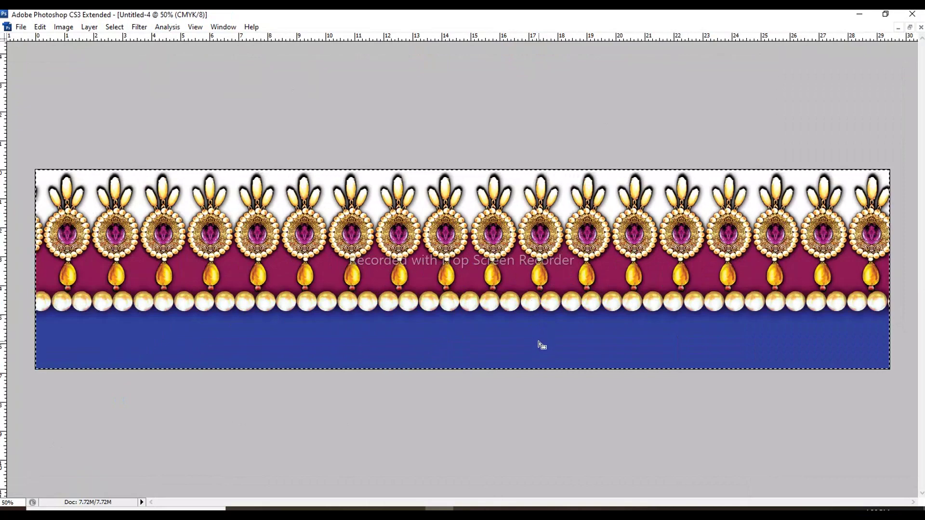
{"action": "left_click_drag", "start_coordinate": [537, 341], "coordinate": [541, 284]}
{"action": "left_click_drag", "start_coordinate": [444, 263], "coordinate": [563, 332]}
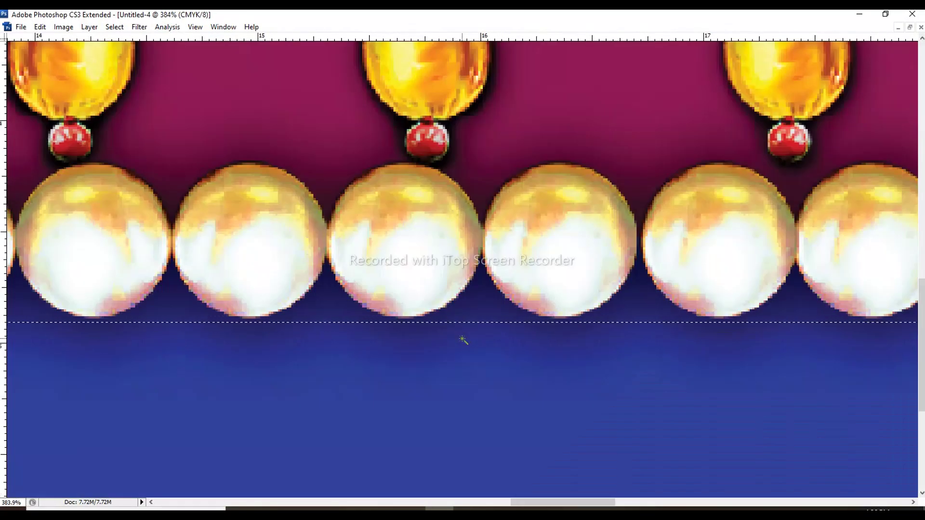
{"action": "key", "text": "Up"}
{"action": "key", "text": "Up"}
- Crop the border to that selection via Image > Crop and view the result
{"action": "left_click", "coordinate": [64, 27]}
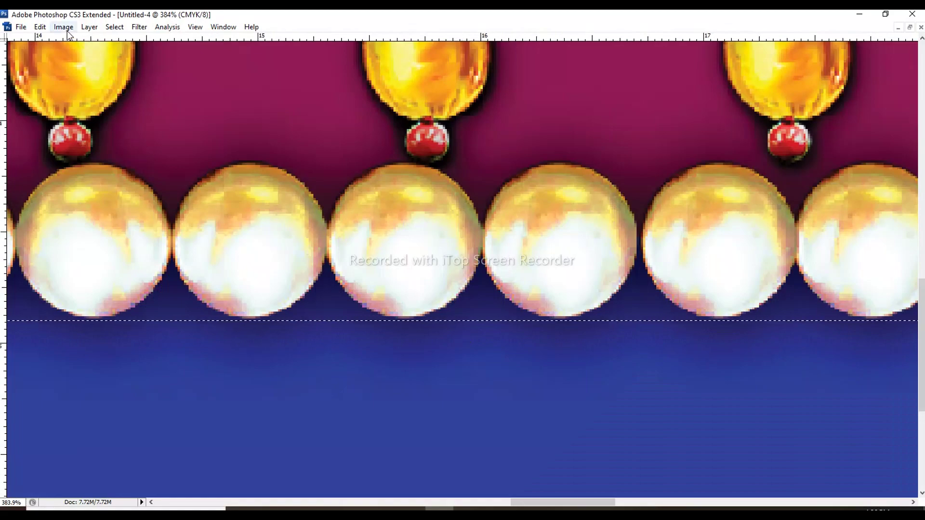
{"action": "left_click", "coordinate": [78, 153]}
{"action": "key", "text": "ctrl+minus"}
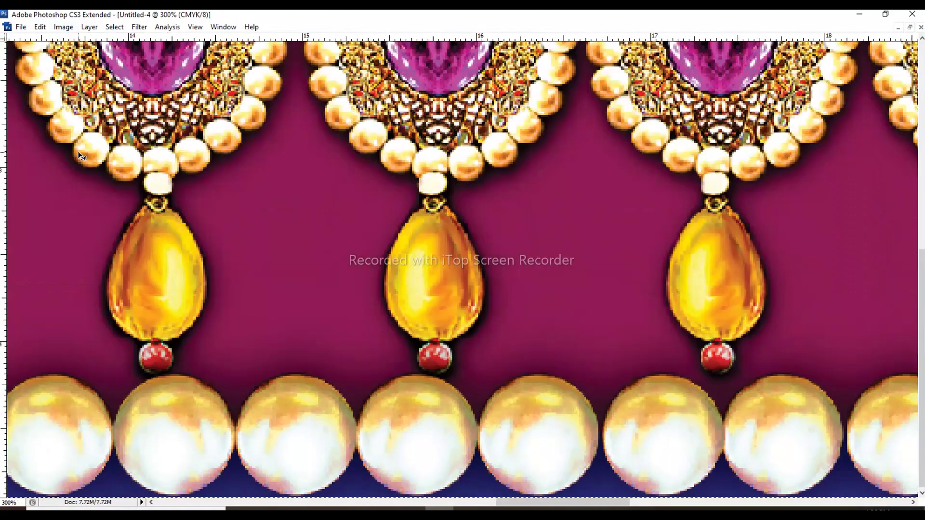
{"action": "key", "text": "ctrl+minus"}
{"action": "key", "text": "ctrl+minus"}
{"action": "key", "text": "ctrl+minus"}
{"action": "key", "text": "ctrl+minus"}
{"action": "key", "text": "ctrl+minus"}
{"action": "key", "text": "ctrl+minus"}
{"action": "key", "text": "Tab"}
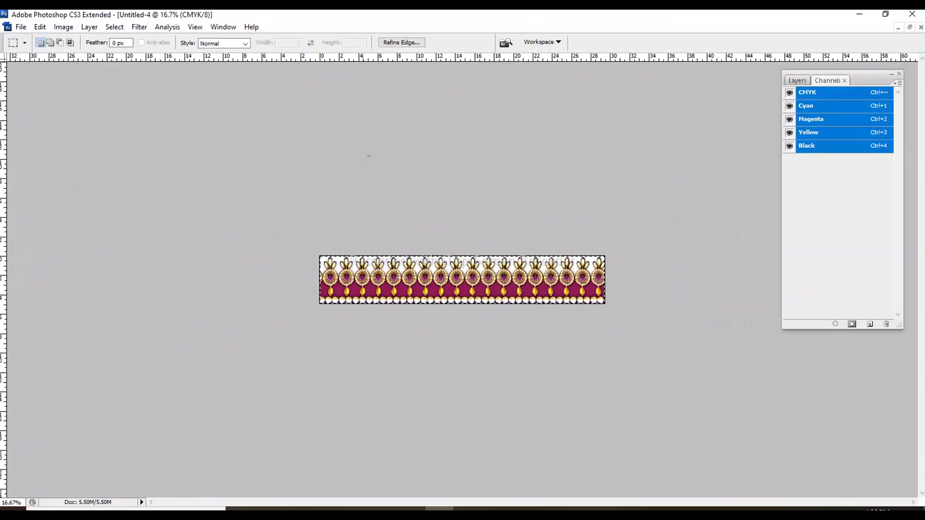
{"action": "key", "text": "m"}
{"action": "left_click", "coordinate": [455, 274], "text": "ctrl"}
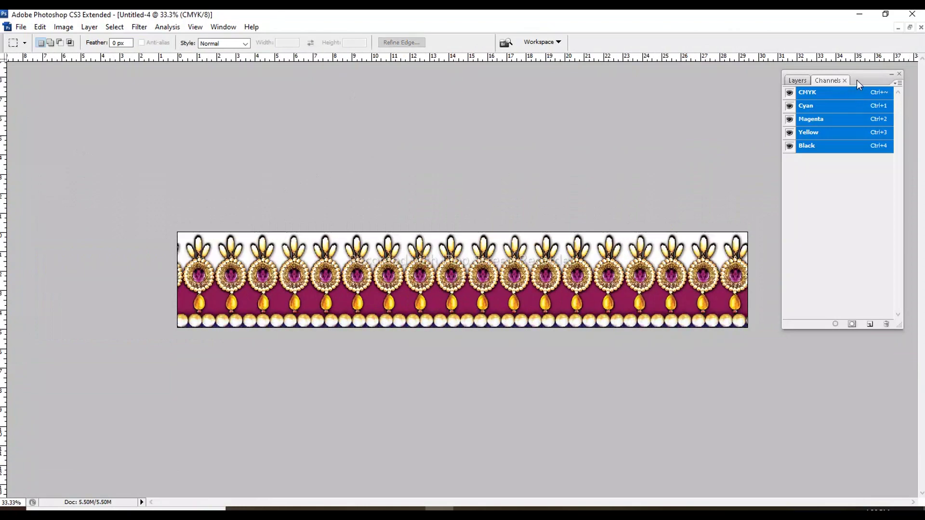
- Widen the border document's canvas to 38 inches
{"action": "left_click_drag", "start_coordinate": [857, 80], "coordinate": [867, 78]}
{"action": "key", "text": "ctrl+alt+c"}
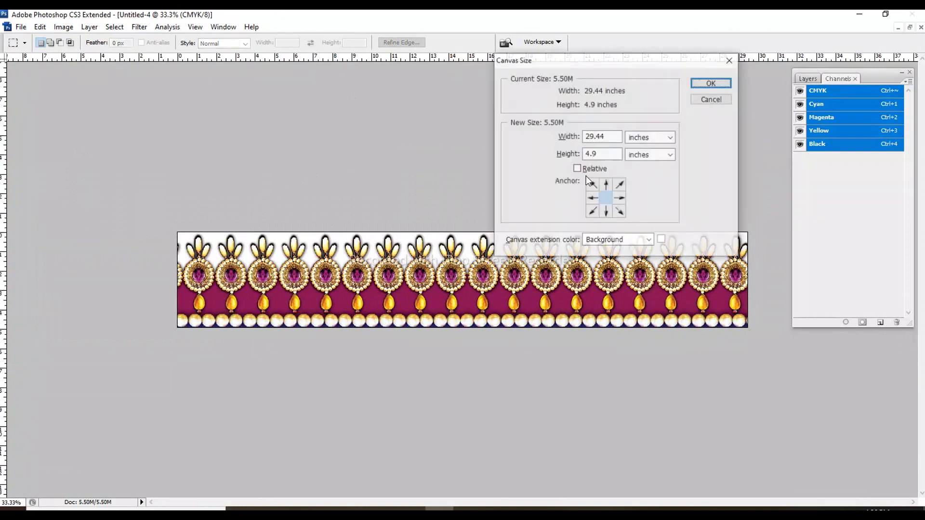
{"action": "left_click", "coordinate": [648, 137]}
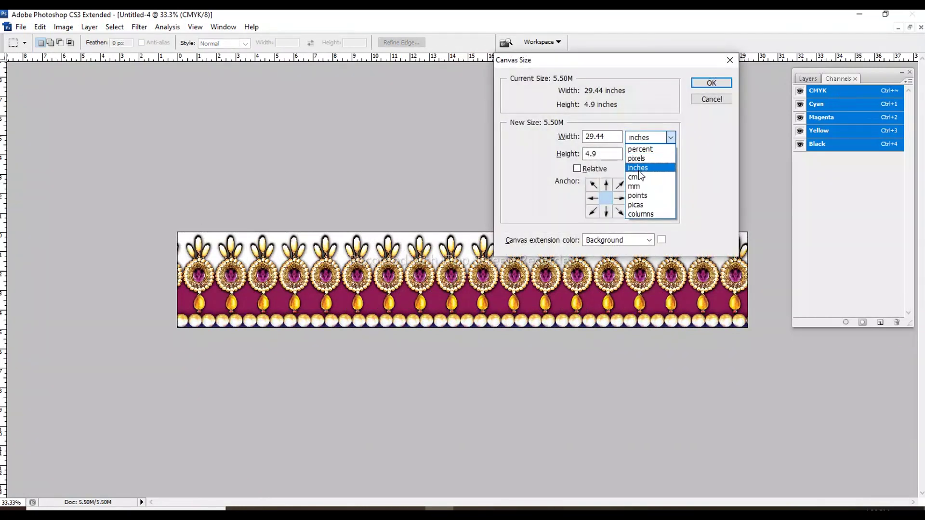
{"action": "left_click", "coordinate": [637, 168]}
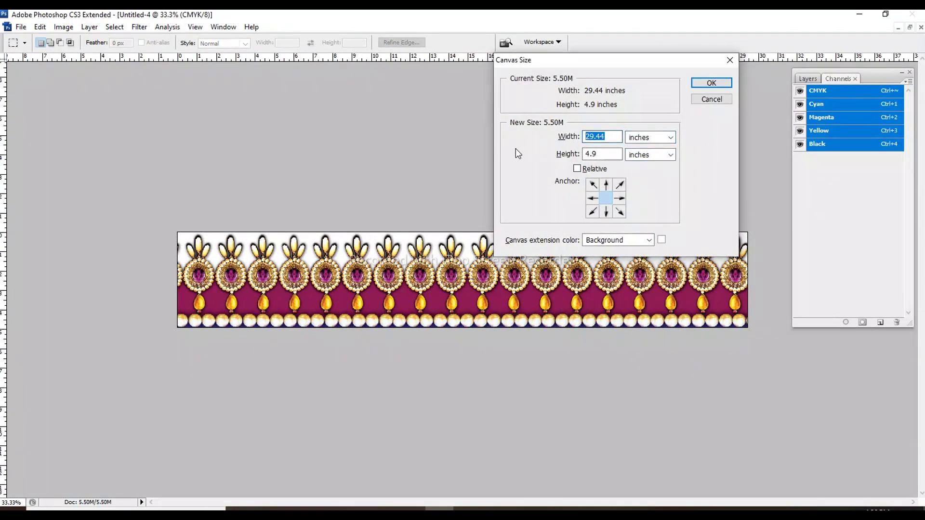
{"action": "type", "text": "38"}
{"action": "left_click", "coordinate": [695, 83]}
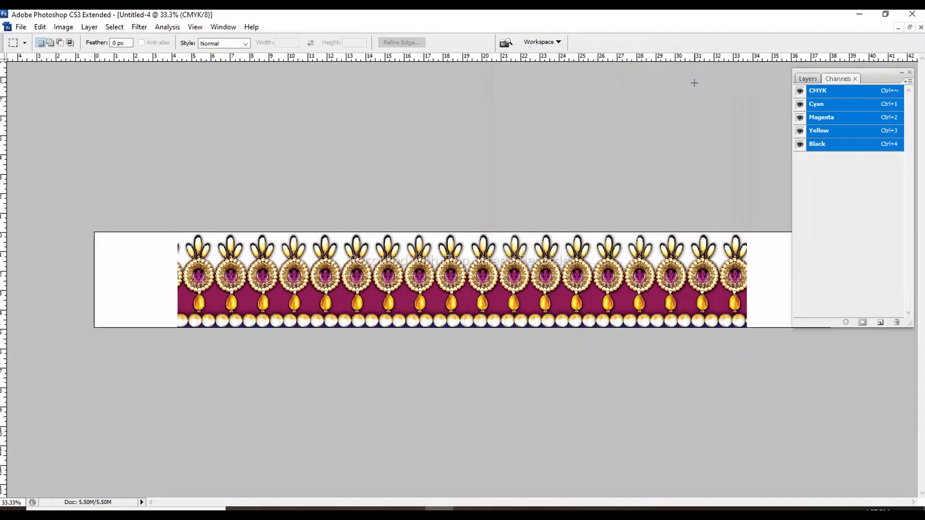
{"action": "key", "text": "ctrl+minus"}
- Set the canvas height to 120 cm, keeping the jewel border at the bottom
{"action": "key", "text": "ctrl+alt+c"}
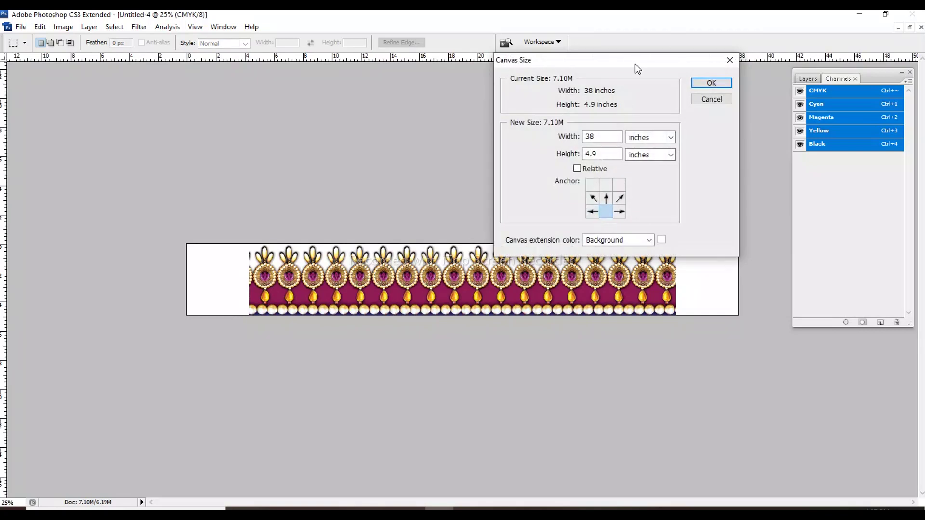
{"action": "left_click_drag", "start_coordinate": [635, 67], "coordinate": [423, 89]}
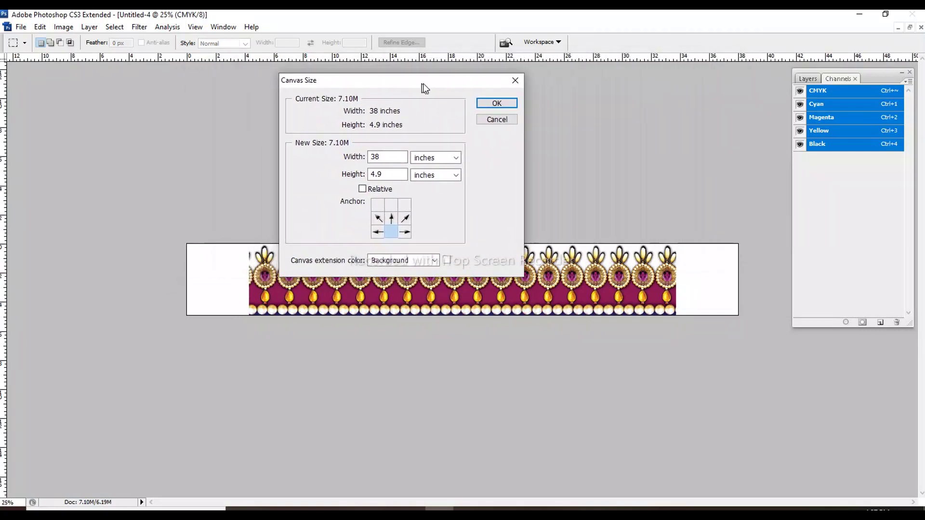
{"action": "left_click_drag", "start_coordinate": [422, 85], "coordinate": [549, 74]}
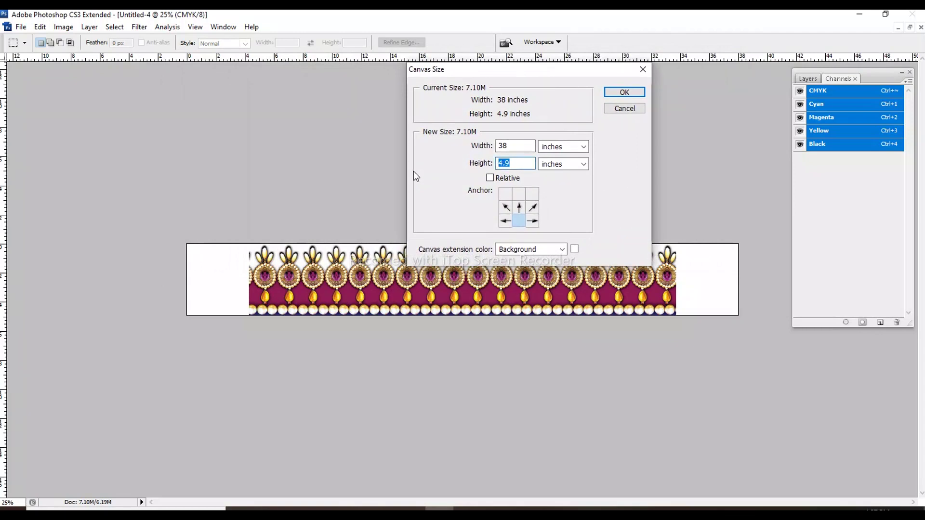
{"action": "type", "text": "120"}
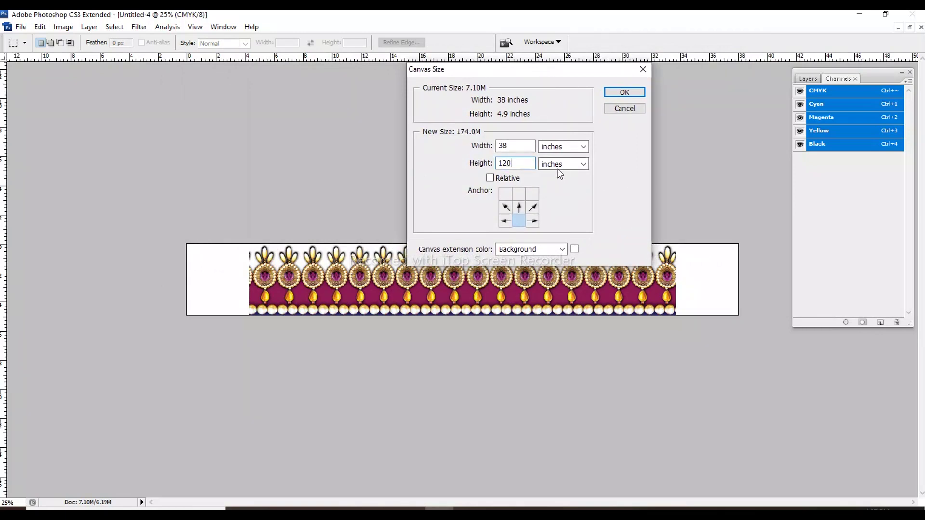
{"action": "left_click", "coordinate": [560, 164]}
{"action": "left_click", "coordinate": [556, 195]}
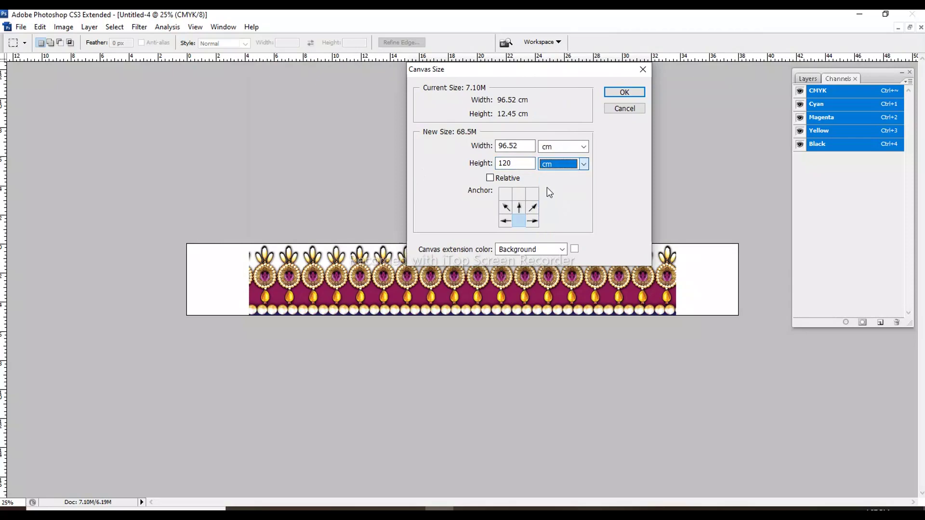
{"action": "left_click", "coordinate": [623, 91]}
{"action": "key", "text": "ctrl+minus"}
{"action": "key", "text": "ctrl+minus"}
{"action": "key", "text": "ctrl+minus"}
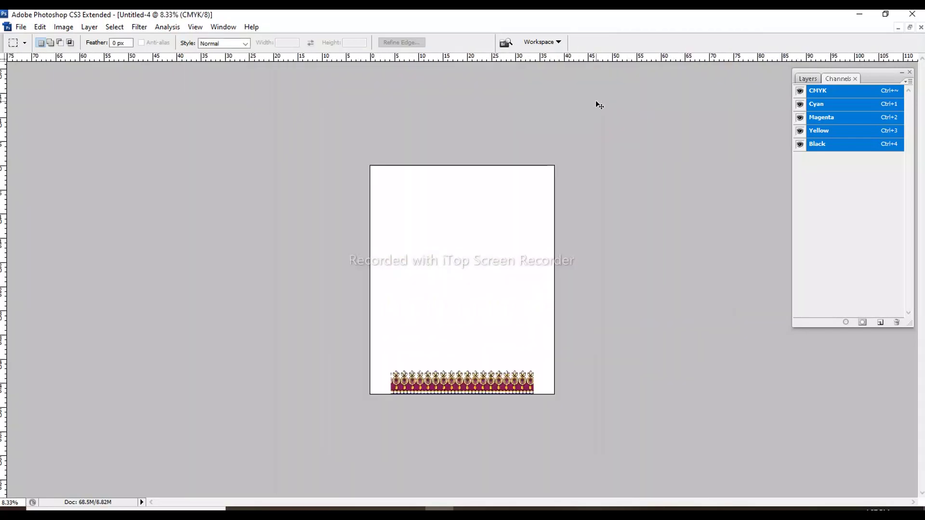
- Mark the canvas centre with a vertical guide
{"action": "left_click", "coordinate": [411, 291], "text": "ctrl"}
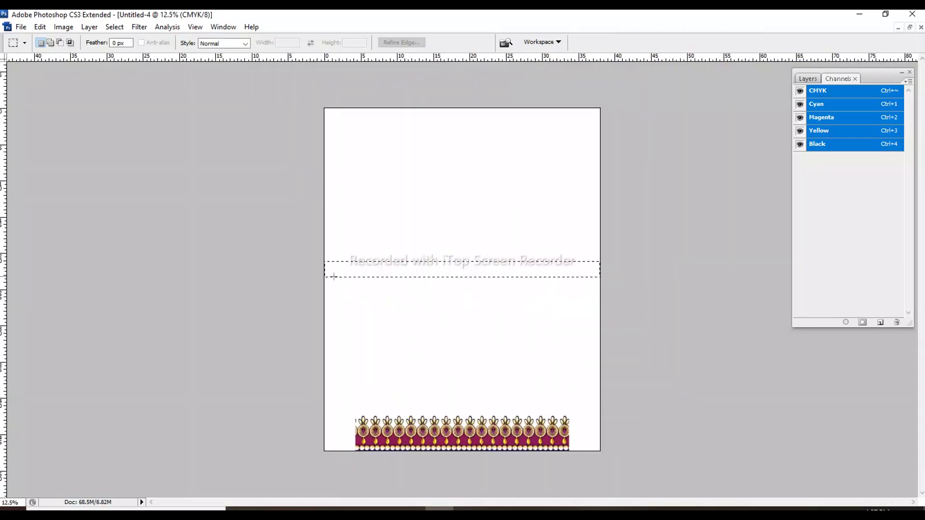
{"action": "left_click_drag", "start_coordinate": [334, 277], "coordinate": [323, 279]}
{"action": "key", "text": "ctrl+t"}
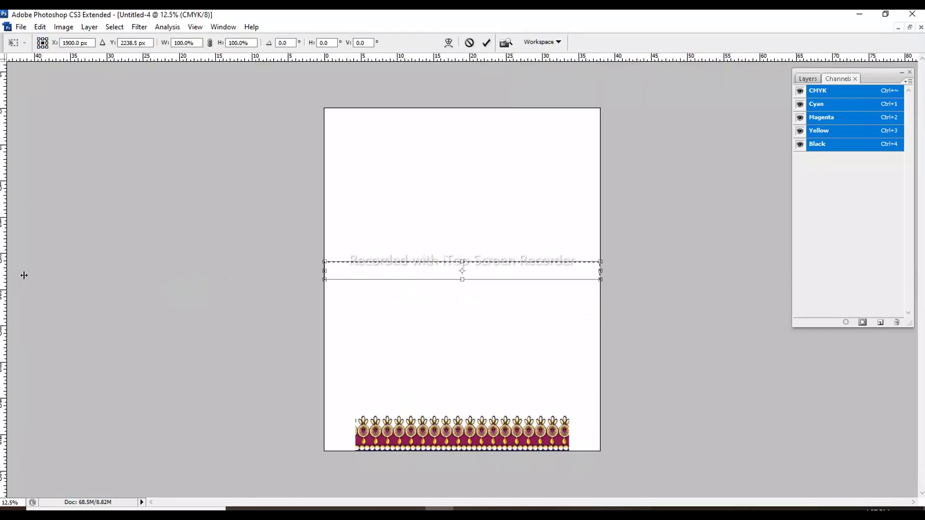
{"action": "mouse_move", "coordinate": [23, 275]}
{"action": "left_mouse_down"}
{"action": "mouse_move", "coordinate": [440, 221]}
{"action": "mouse_move", "coordinate": [461, 221]}
{"action": "mouse_move", "coordinate": [463, 275]}
{"action": "left_mouse_up"}
{"action": "key", "text": "Return"}
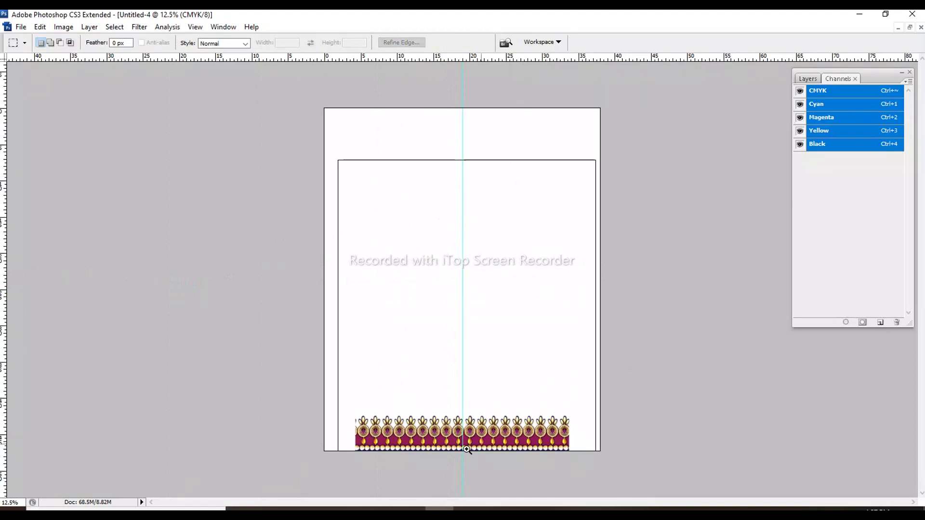
- Magic Wand-select the jewel border and shift it toward the canvas's left edge
{"action": "key", "text": "ctrl+plus"}
{"action": "key", "text": "w"}
{"action": "left_click", "coordinate": [403, 479]}
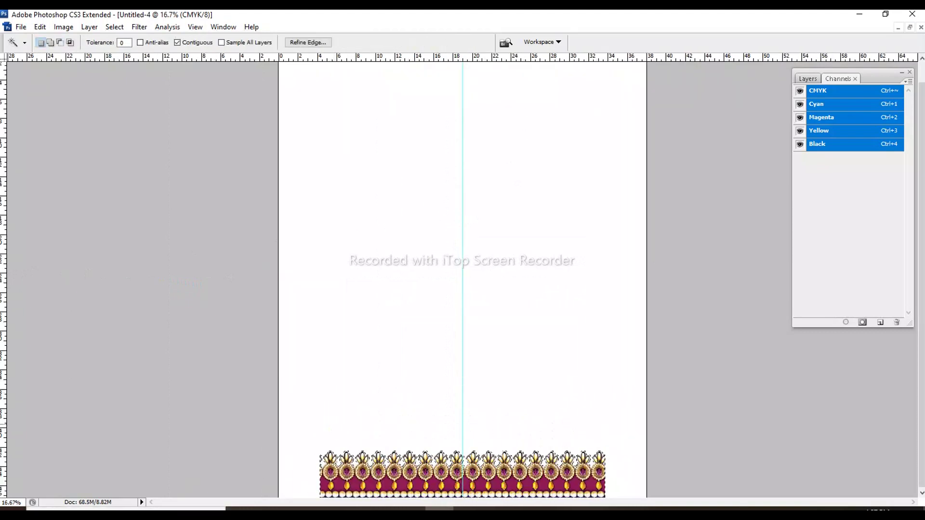
{"action": "left_click_drag", "start_coordinate": [395, 480], "coordinate": [357, 482]}
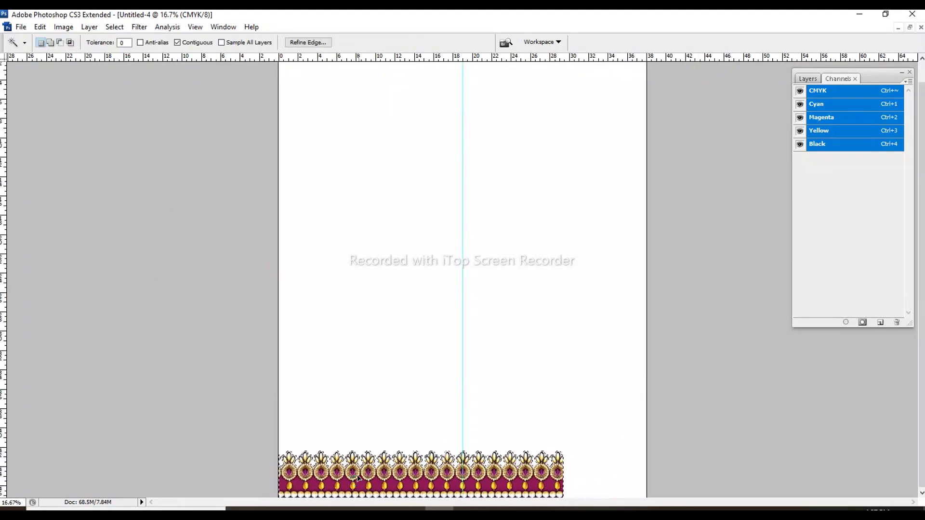
- Zoom in on the jewel tops, then back out to the whole page
{"action": "left_click_drag", "start_coordinate": [427, 434], "coordinate": [494, 456]}
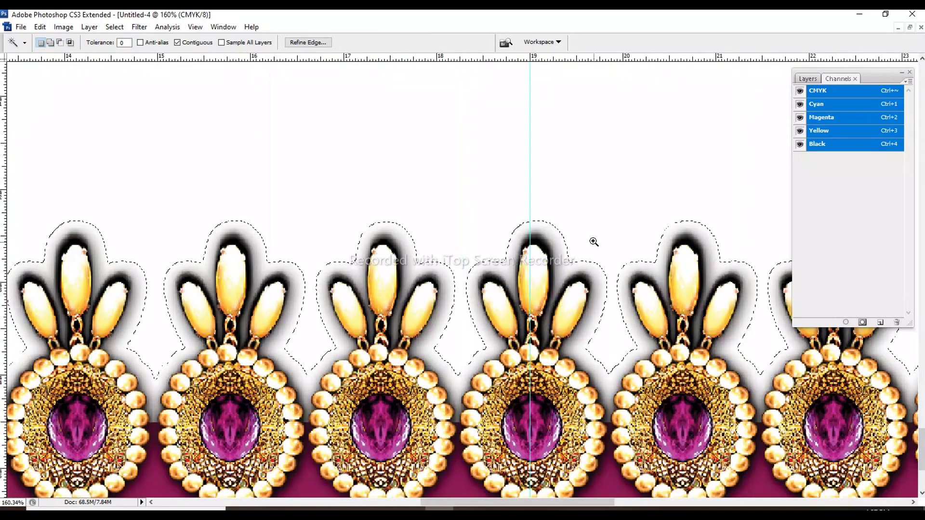
{"action": "left_click", "coordinate": [594, 242]}
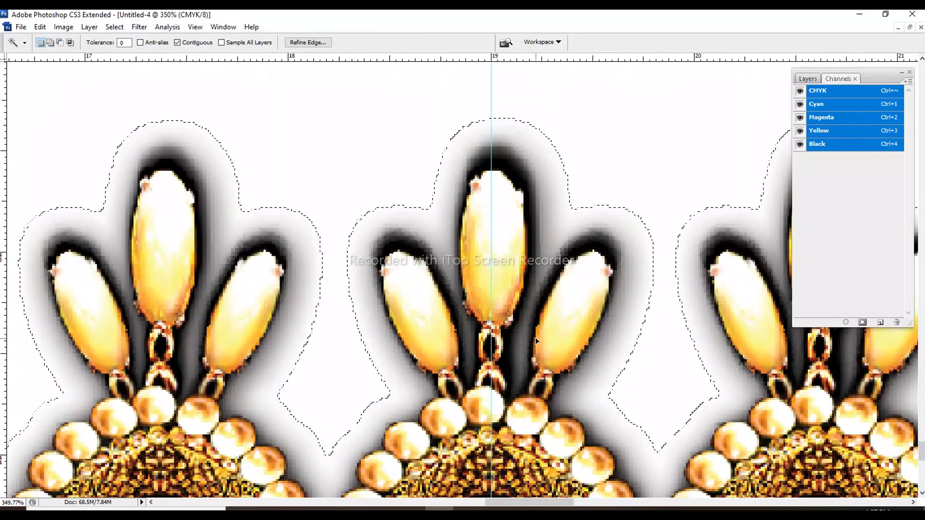
{"action": "key", "text": "ctrl+minus"}
{"action": "key", "text": "ctrl+minus"}
{"action": "key", "text": "ctrl+minus"}
{"action": "key", "text": "ctrl+minus"}
{"action": "key", "text": "ctrl+minus"}
{"action": "key", "text": "ctrl+minus"}
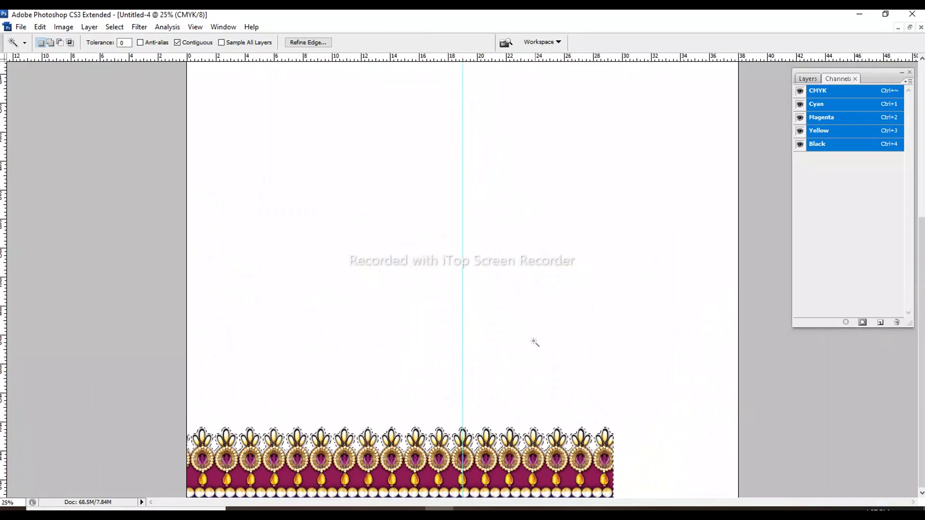
{"action": "key", "text": "ctrl+plus"}
{"action": "key", "text": "ctrl+plus"}
{"action": "key", "text": "ctrl+plus"}
{"action": "key", "text": "ctrl+minus"}
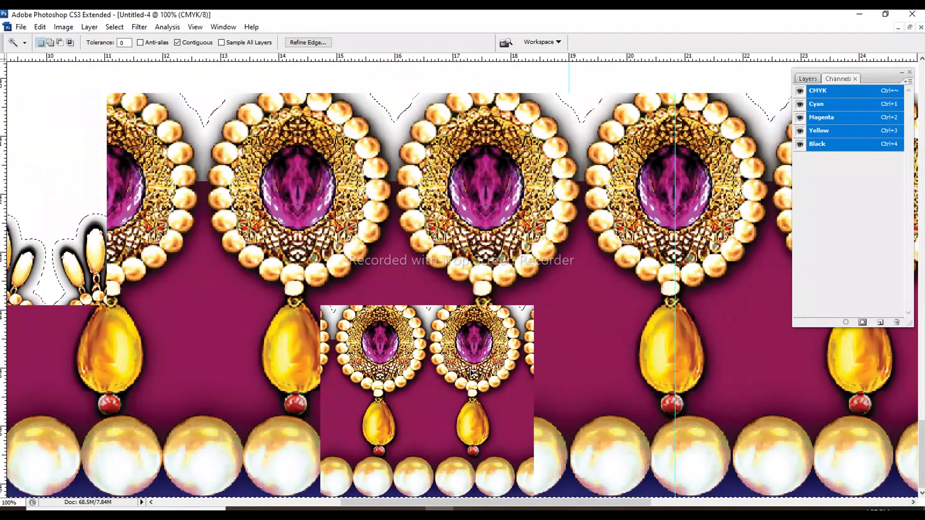
{"action": "key", "text": "ctrl+minus"}
{"action": "key", "text": "ctrl+minus"}
{"action": "key", "text": "ctrl+minus"}
{"action": "key", "text": "ctrl+minus"}
{"action": "key", "text": "m"}
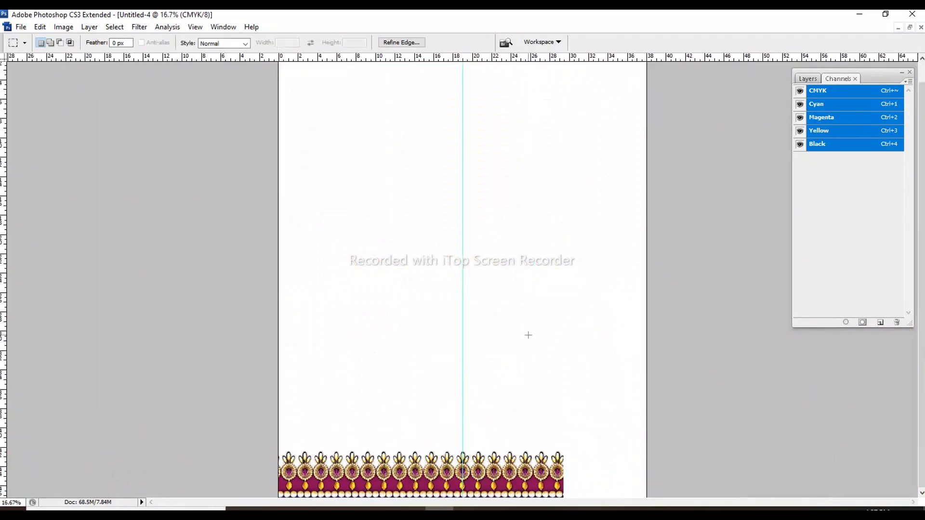
{"action": "key", "text": "ctrl+minus"}
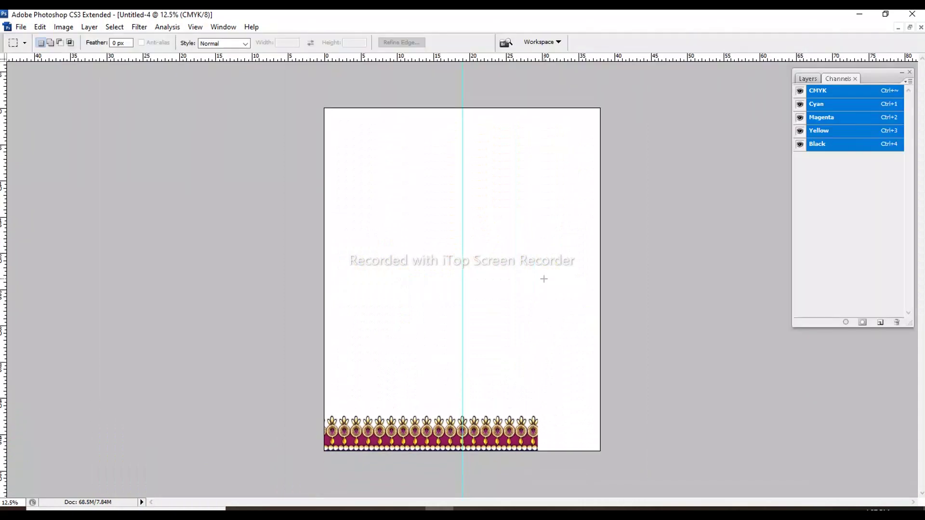
{"action": "left_click", "coordinate": [223, 28]}
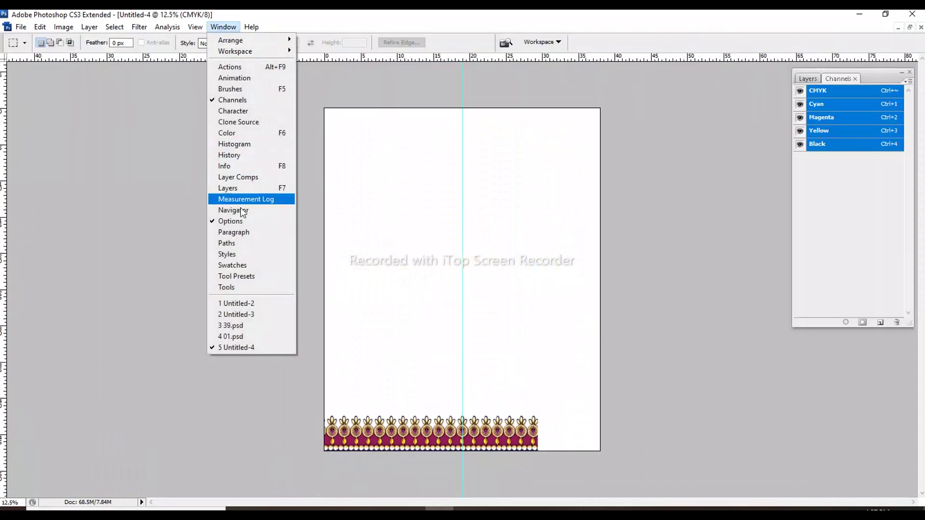
- Restore the Tools panel and draw a Polygonal Lasso diagonal across the border's left end
{"action": "left_click", "coordinate": [232, 287]}
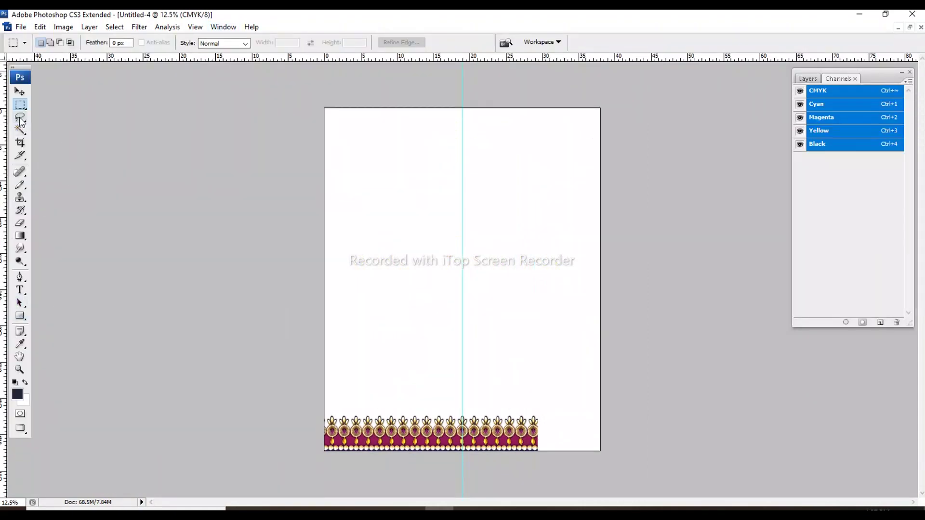
{"action": "left_click_drag", "start_coordinate": [19, 120], "coordinate": [53, 125]}
{"action": "key", "text": "ctrl+plus"}
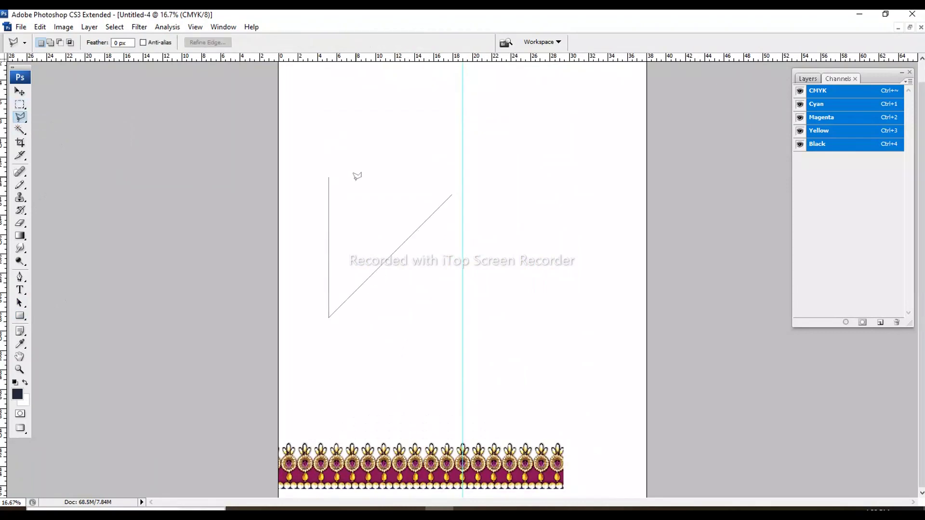
{"action": "left_click", "coordinate": [453, 191]}
{"action": "left_click_drag", "start_coordinate": [406, 227], "coordinate": [333, 416]}
- Align the 45° cut with the corner pearl at high zoom, then return to full view
{"action": "key", "text": "ctrl+plus"}
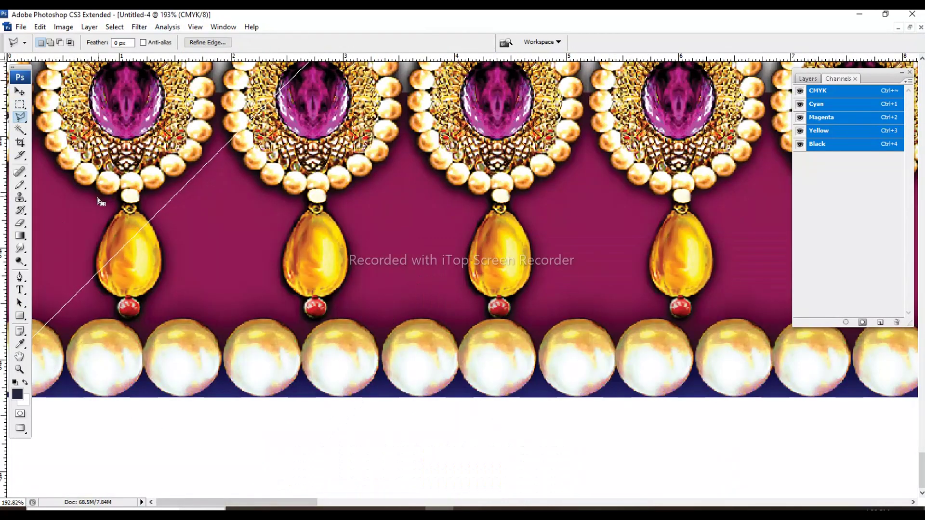
{"action": "key", "text": "Tab"}
{"action": "scroll", "coordinate": [37, 333], "scroll_direction": "up", "scroll_amount": 5}
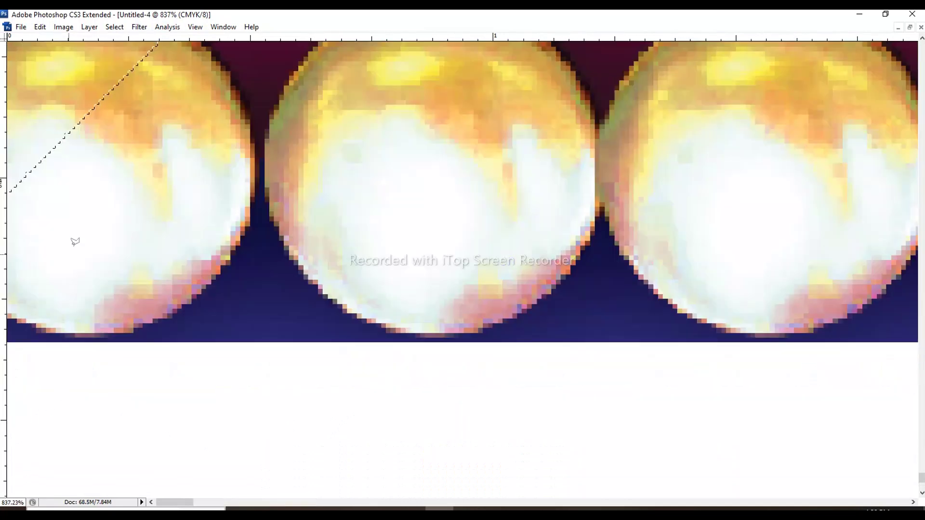
{"action": "left_click_drag", "start_coordinate": [34, 146], "coordinate": [70, 247]}
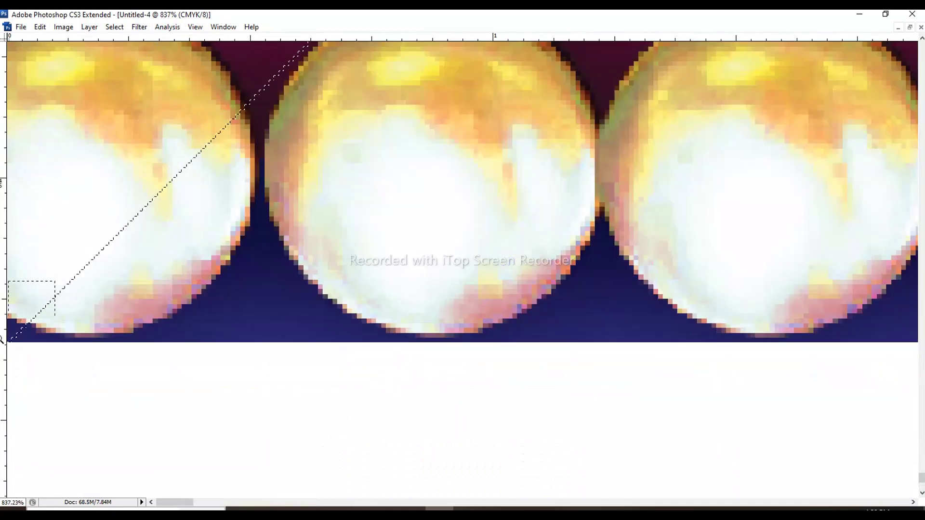
{"action": "left_click_drag", "start_coordinate": [10, 285], "coordinate": [52, 320]}
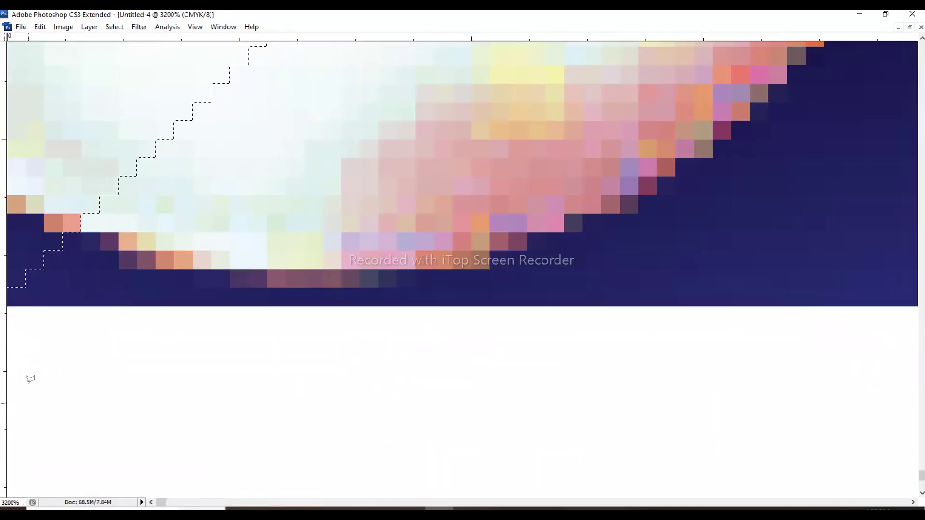
{"action": "scroll", "coordinate": [29, 384], "scroll_direction": "down", "scroll_amount": 7}
{"action": "scroll", "coordinate": [29, 384], "scroll_direction": "down", "scroll_amount": 4}
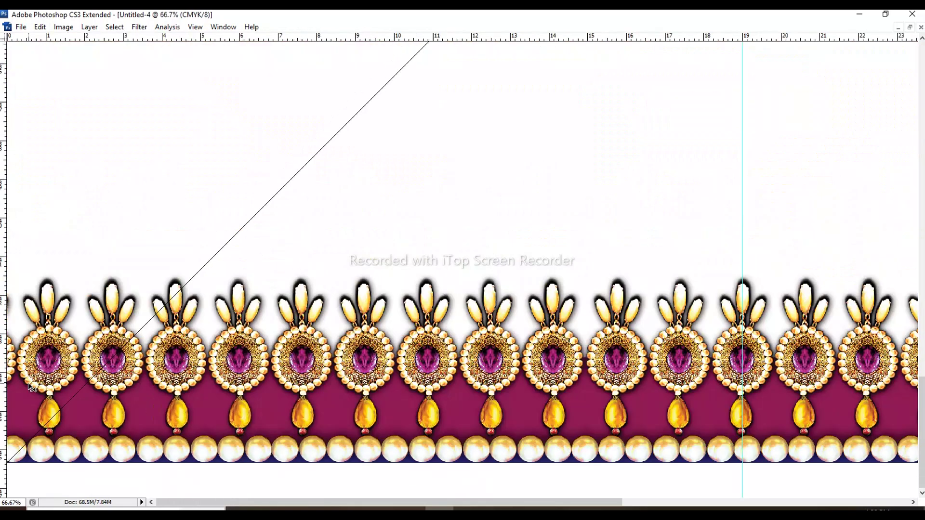
{"action": "scroll", "coordinate": [29, 384], "scroll_direction": "down", "scroll_amount": 4}
{"action": "key", "text": "Tab"}
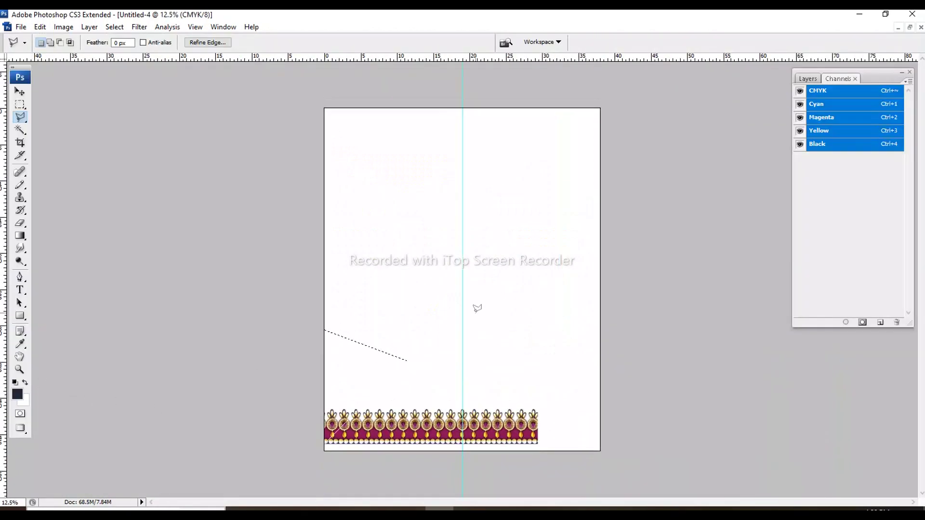
- Magic Wand-select the trimmed border and Alt-drag a copy higher on the page
{"action": "key", "text": "m"}
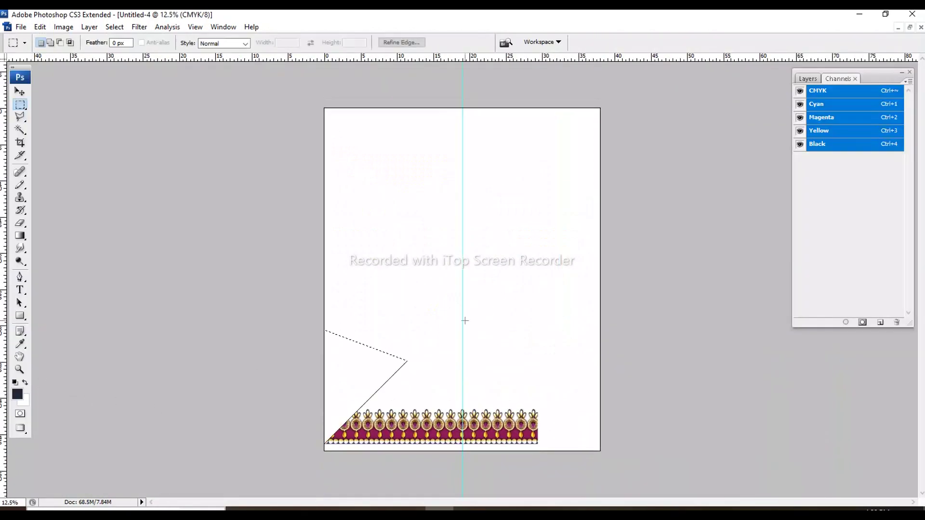
{"action": "key", "text": "w"}
{"action": "left_click", "coordinate": [337, 374]}
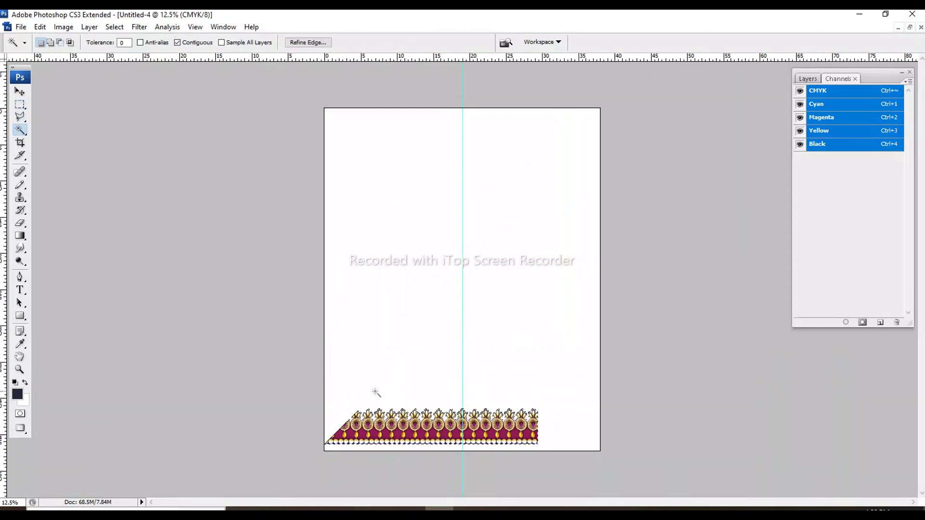
{"action": "left_click_drag", "start_coordinate": [378, 424], "coordinate": [378, 312]}
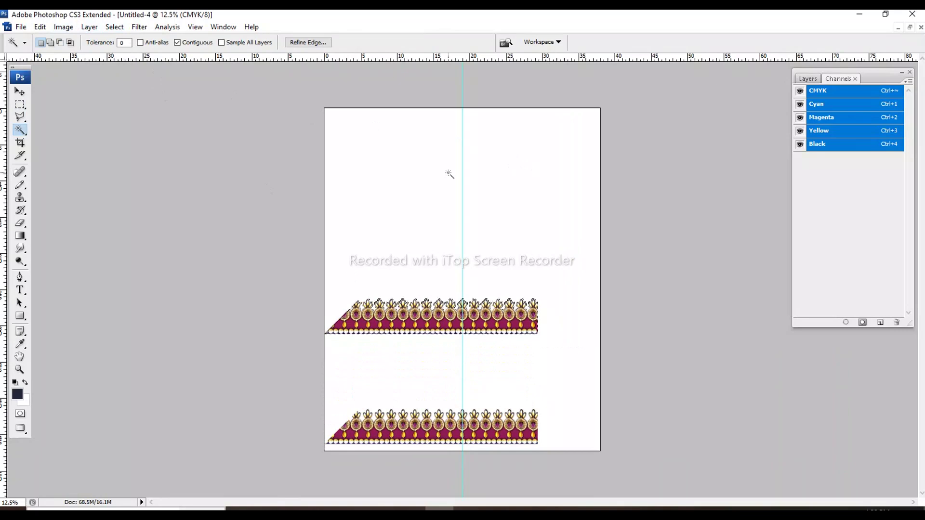
- Rotate the copy 90° clockwise, flip it vertically and move it to the left edge
{"action": "left_click", "coordinate": [40, 27]}
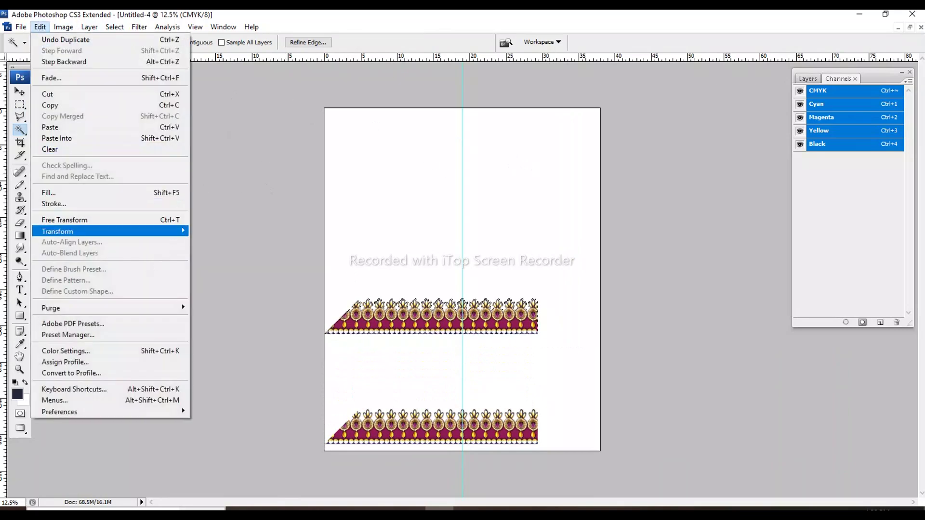
{"action": "mouse_move", "coordinate": [57, 231]}
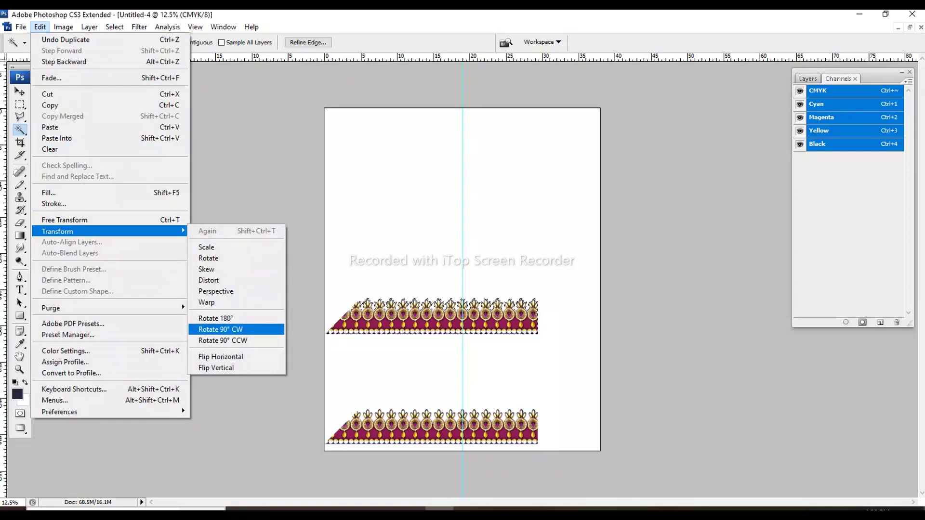
{"action": "left_click", "coordinate": [220, 329]}
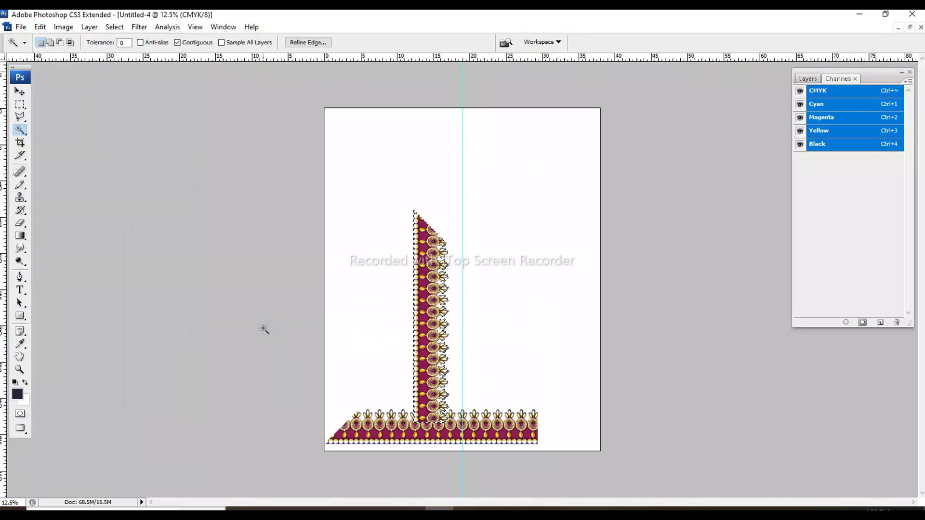
{"action": "left_click", "coordinate": [41, 28]}
{"action": "mouse_move", "coordinate": [57, 231]}
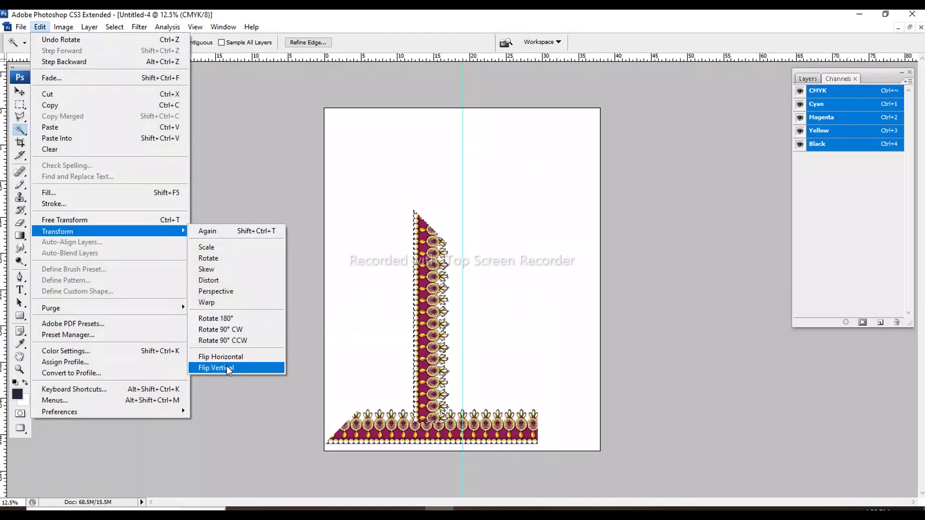
{"action": "left_click", "coordinate": [216, 368]}
{"action": "left_click_drag", "start_coordinate": [421, 259], "coordinate": [338, 302]}
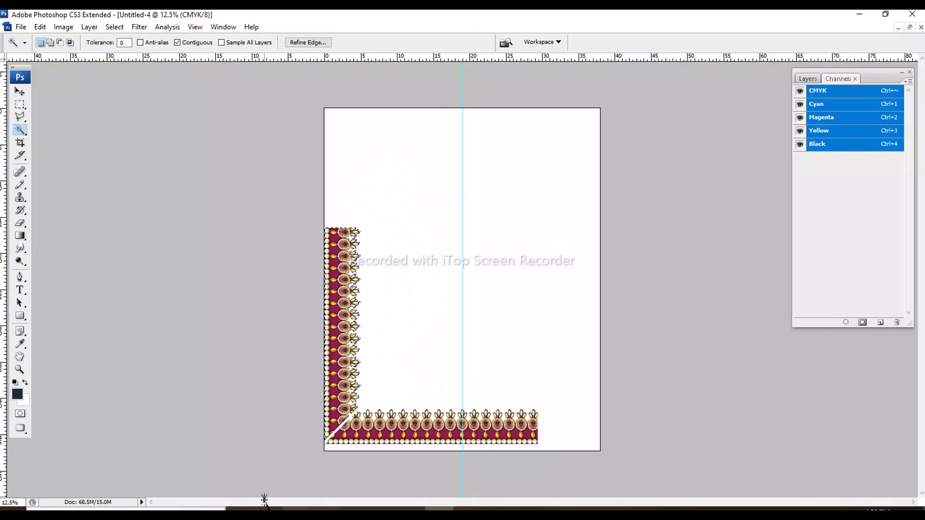
{"action": "left_click_drag", "start_coordinate": [330, 421], "coordinate": [388, 448]}
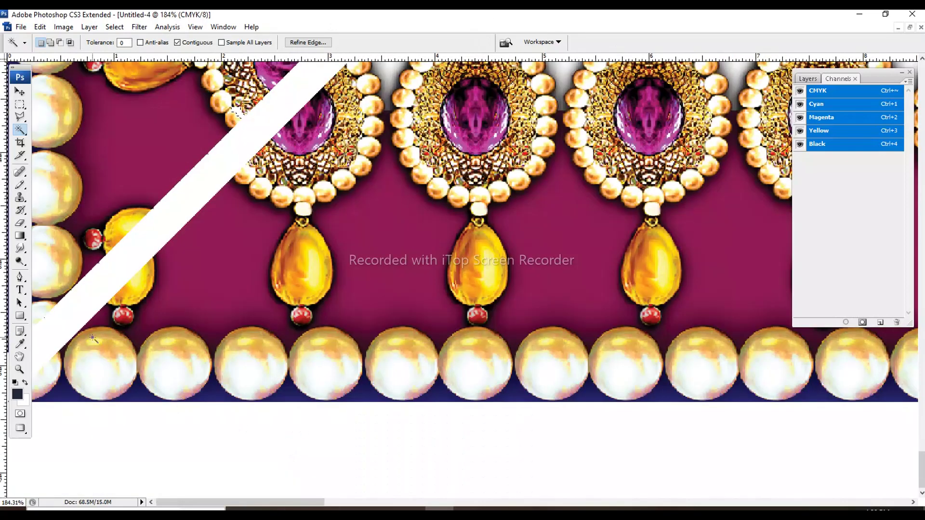
{"action": "key", "text": "Tab"}
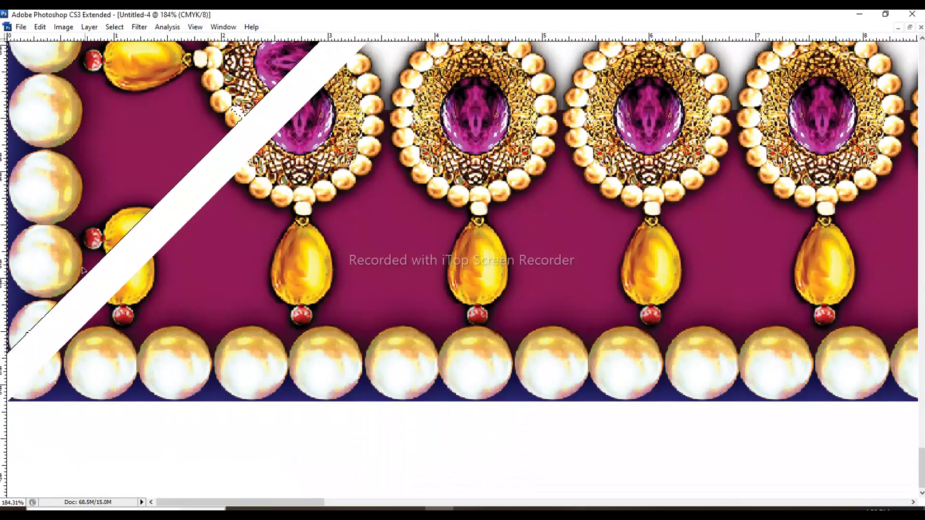
{"action": "left_click_drag", "start_coordinate": [29, 308], "coordinate": [144, 400]}
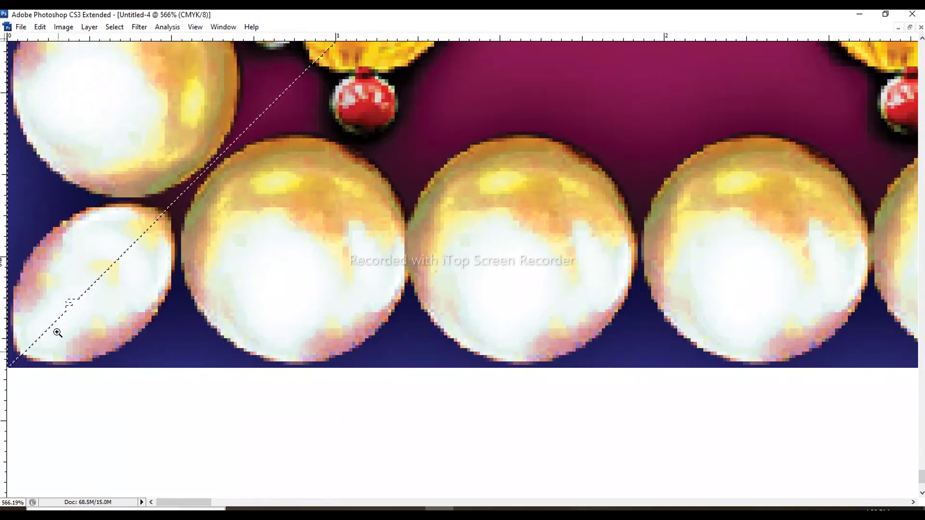
{"action": "left_click_drag", "start_coordinate": [57, 330], "coordinate": [22, 369]}
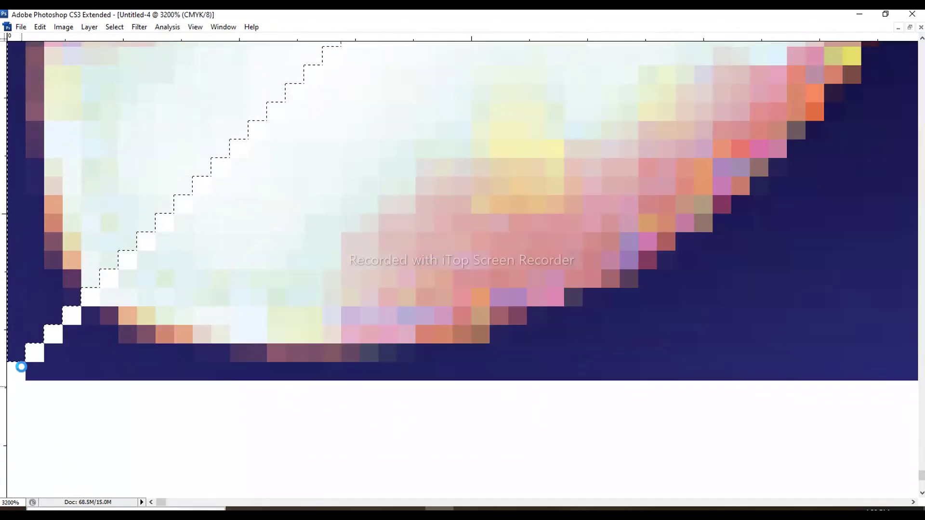
{"action": "key", "text": "ctrl+minus"}
{"action": "key", "text": "ctrl+minus"}
{"action": "key", "text": "ctrl+minus"}
{"action": "key", "text": "ctrl+minus"}
{"action": "key", "text": "ctrl+minus"}
{"action": "key", "text": "ctrl+minus"}
{"action": "key", "text": "ctrl+minus"}
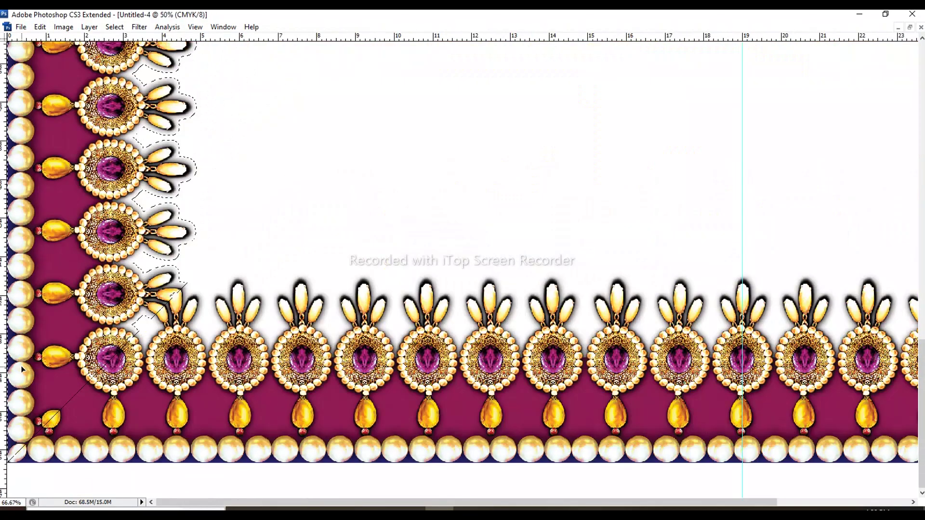
{"action": "key", "text": "ctrl+minus"}
{"action": "key", "text": "ctrl+minus"}
{"action": "key", "text": "ctrl+minus"}
{"action": "key", "text": "ctrl+minus"}
{"action": "key", "text": "ctrl+minus"}
{"action": "key", "text": "Tab"}
{"action": "key", "text": "m"}
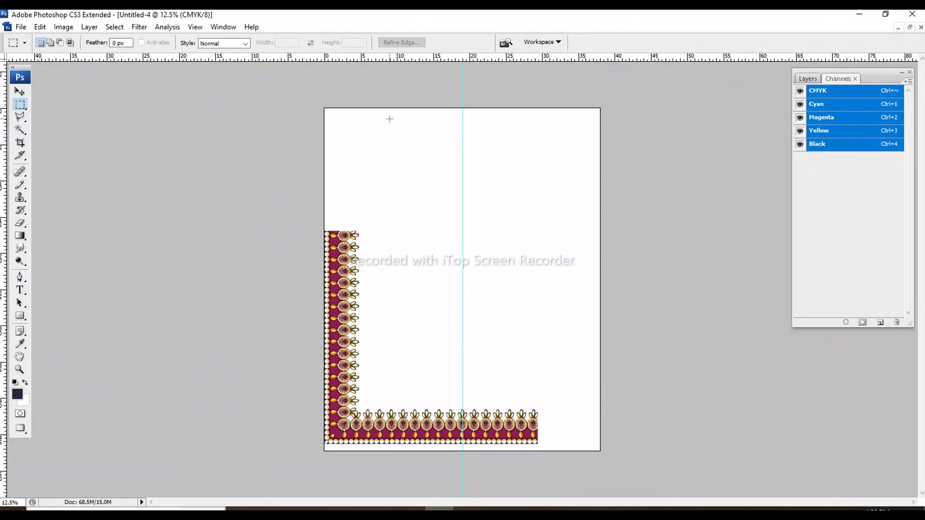
- Paste another strip, stand it upright with repeat rotate and horizontal flip, and move it to the top
{"action": "key", "text": "ctrl+v"}
{"action": "left_click_drag", "start_coordinate": [447, 127], "coordinate": [457, 162]}
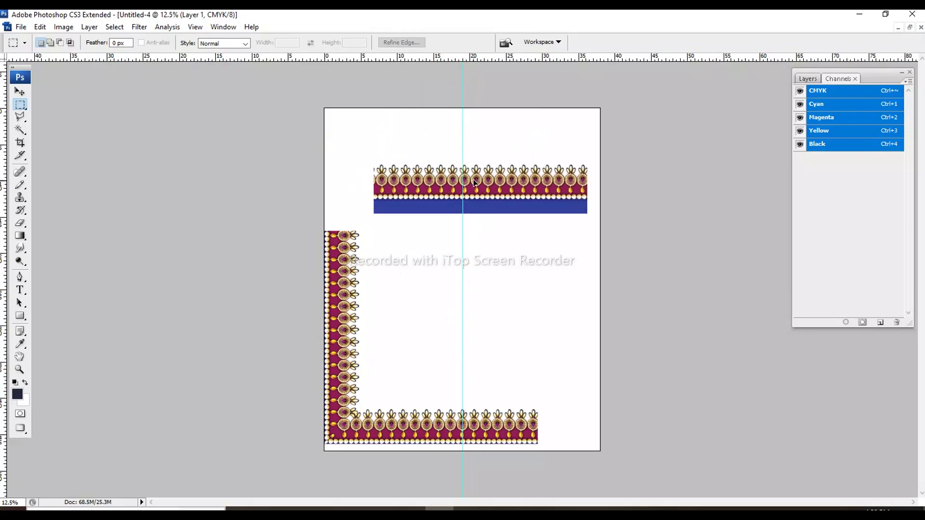
{"action": "key", "text": "alt+e"}
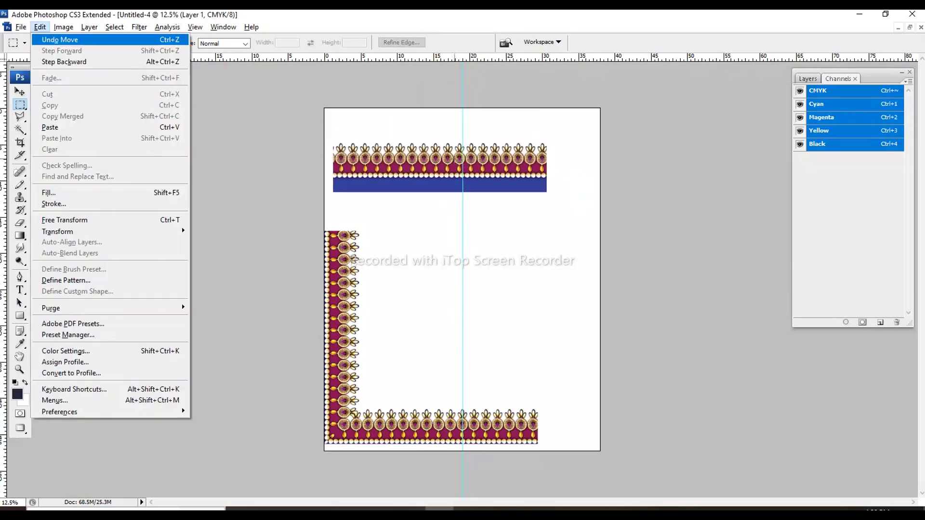
{"action": "key", "text": "a"}
{"action": "key", "text": "Return"}
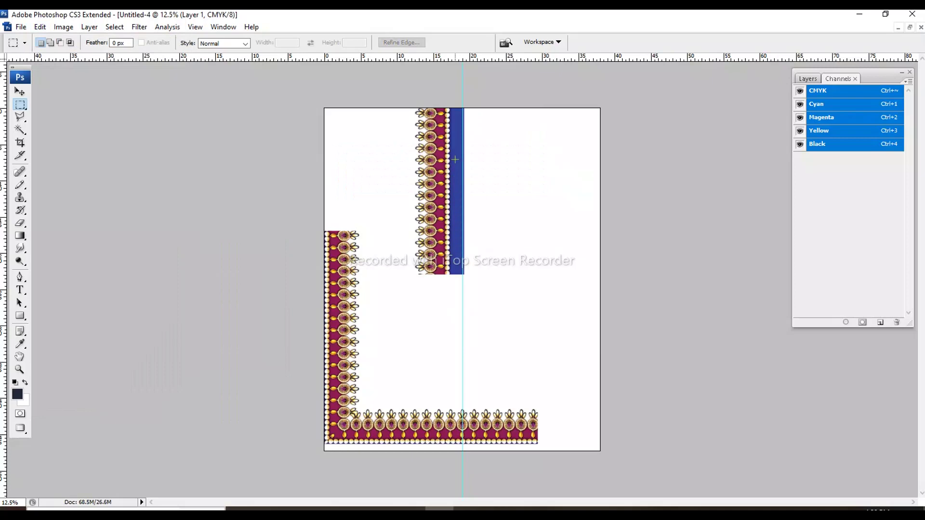
{"action": "key", "text": "alt+e"}
{"action": "key", "text": "a"}
{"action": "key", "text": "h"}
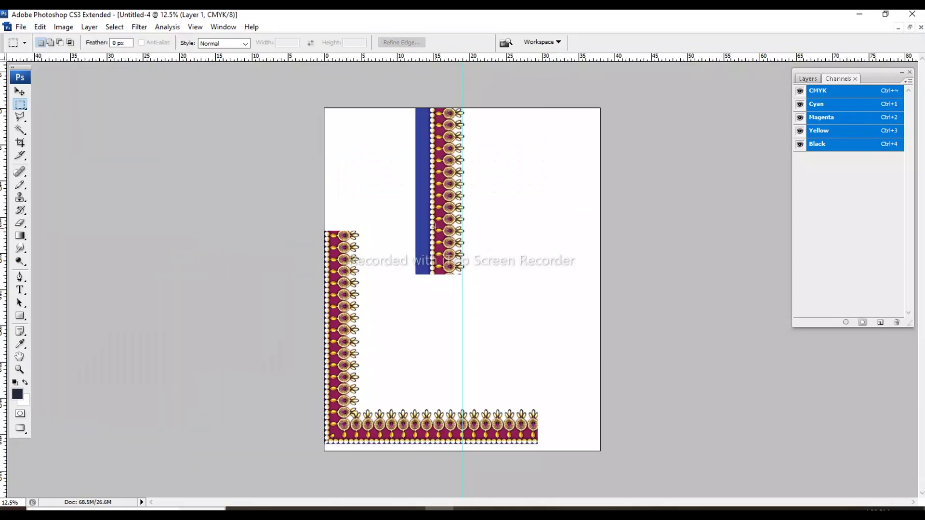
{"action": "mouse_move", "coordinate": [440, 252]}
{"action": "left_mouse_down"}
{"action": "mouse_move", "coordinate": [332, 208]}
{"action": "mouse_move", "coordinate": [293, 265]}
{"action": "left_mouse_up"}
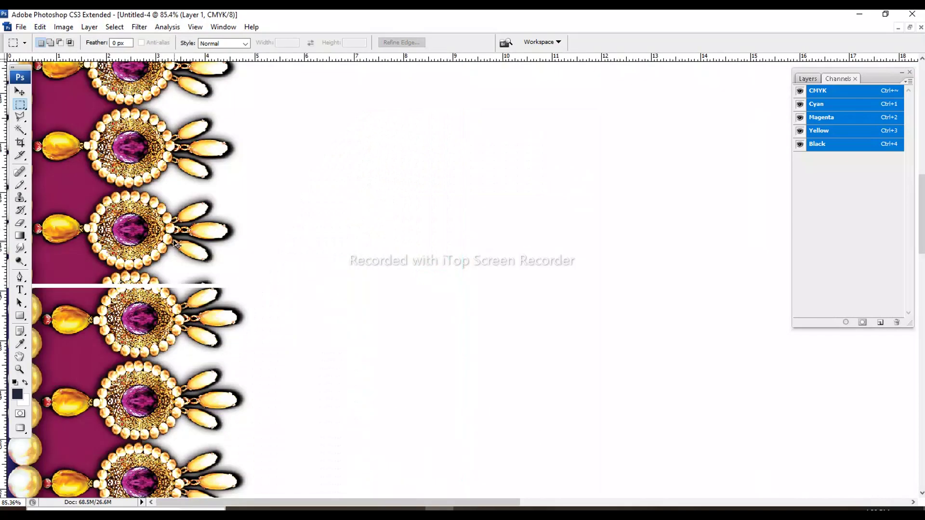
- Nudge the upper strip with drags and arrow keys until the seam with the lower strip closes
{"action": "left_click_drag", "start_coordinate": [176, 245], "coordinate": [190, 246]}
{"action": "left_click_drag", "start_coordinate": [65, 167], "coordinate": [312, 285]}
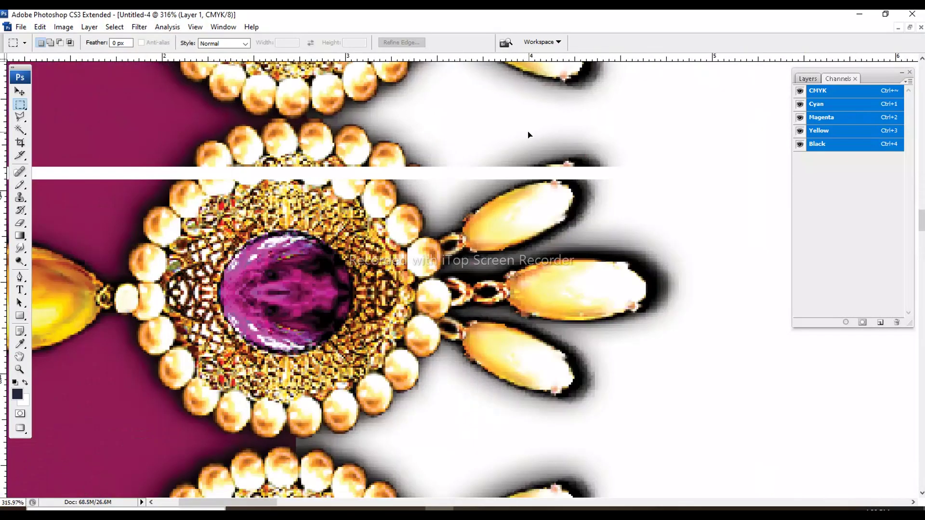
{"action": "left_click_drag", "start_coordinate": [528, 134], "coordinate": [520, 144]}
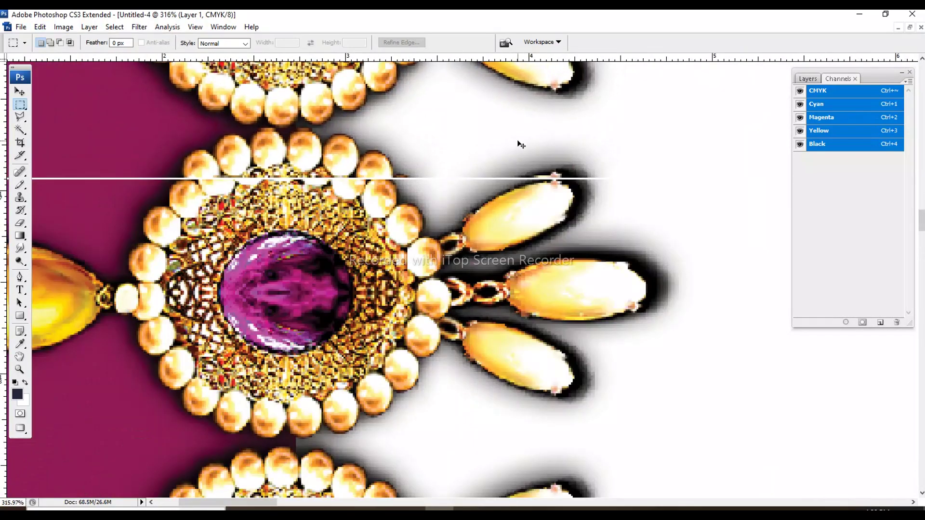
{"action": "key", "text": "ctrl+Down"}
{"action": "key", "text": "ctrl+Down"}
{"action": "key", "text": "ctrl+Down"}
{"action": "key", "text": "ctrl+Down"}
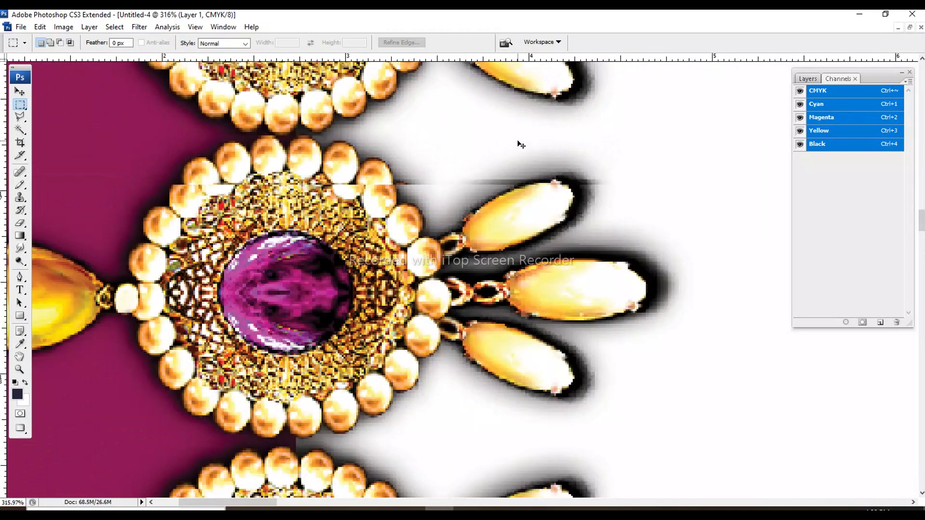
{"action": "key", "text": "ctrl+Up"}
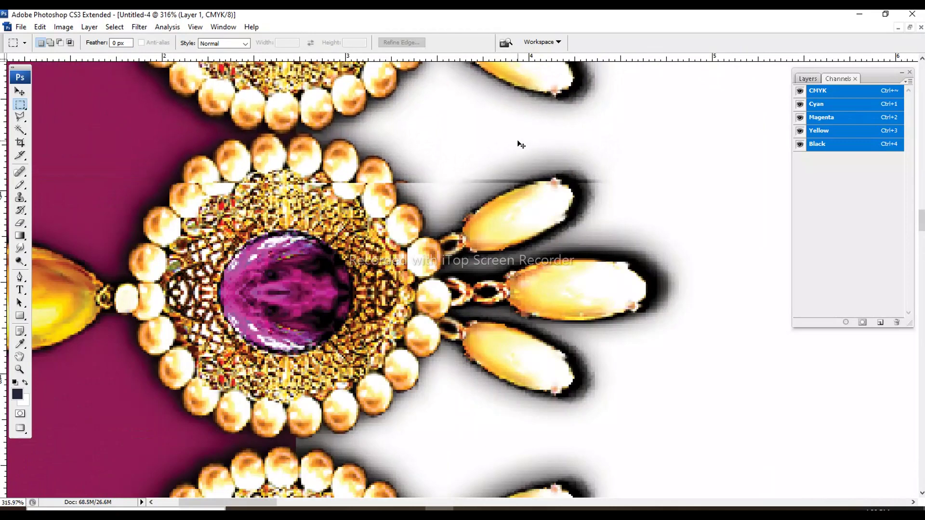
{"action": "key", "text": "ctrl+Left"}
{"action": "key", "text": "ctrl+Left"}
{"action": "key", "text": "ctrl+Left"}
{"action": "key", "text": "ctrl+Right"}
{"action": "key", "text": "ctrl+Right"}
{"action": "key", "text": "ctrl+Right"}
{"action": "key", "text": "ctrl+Right"}
{"action": "key", "text": "ctrl+Right"}
{"action": "key", "text": "ctrl+Right"}
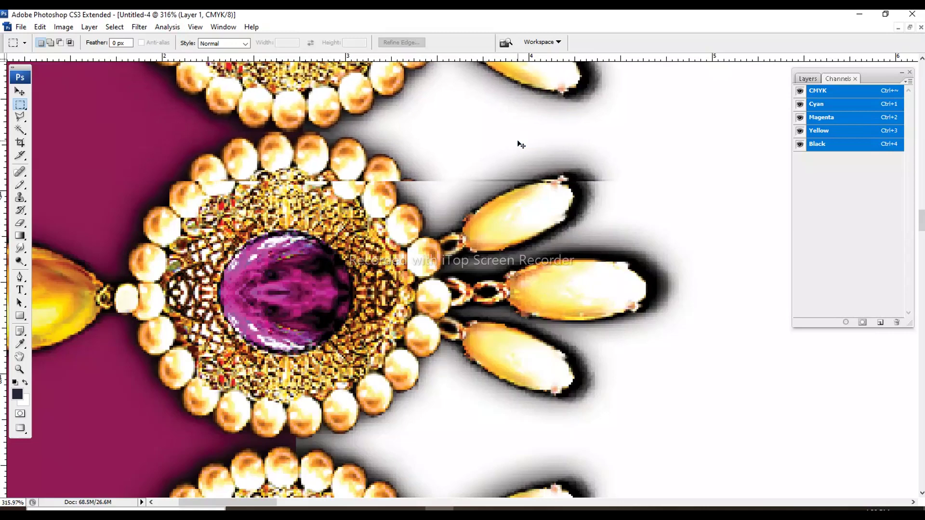
{"action": "key", "text": "ctrl+Down"}
{"action": "key", "text": "ctrl+Down"}
{"action": "key", "text": "ctrl+Down"}
{"action": "key", "text": "ctrl+Down"}
{"action": "key", "text": "ctrl+Down"}
{"action": "key", "text": "ctrl+Down"}
{"action": "key", "text": "ctrl+Left"}
{"action": "key", "text": "ctrl+Left"}
{"action": "key", "text": "ctrl+Left"}
{"action": "key", "text": "ctrl+Left"}
{"action": "key", "text": "ctrl+Down"}
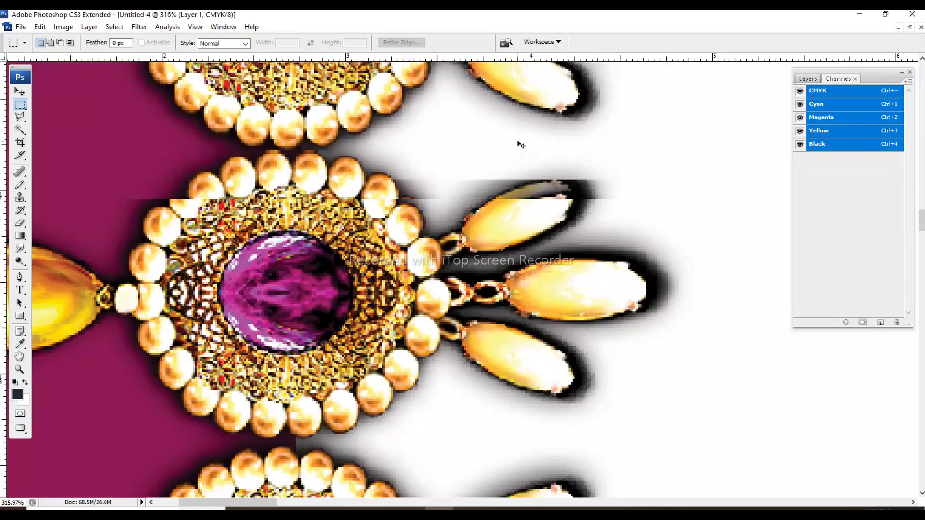
{"action": "key", "text": "ctrl+Down"}
{"action": "key", "text": "ctrl+Down"}
{"action": "key", "text": "ctrl+minus"}
{"action": "key", "text": "ctrl+minus"}
{"action": "key", "text": "ctrl+minus"}
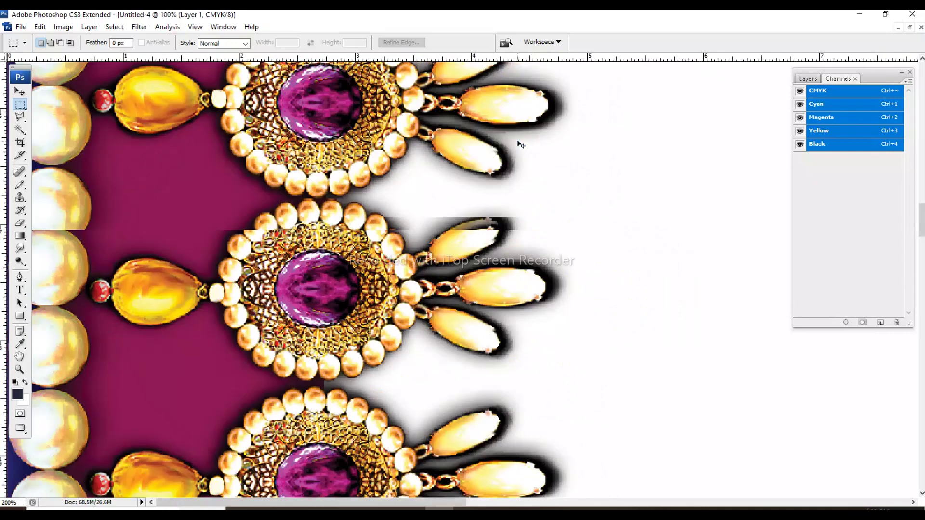
{"action": "key", "text": "ctrl+minus"}
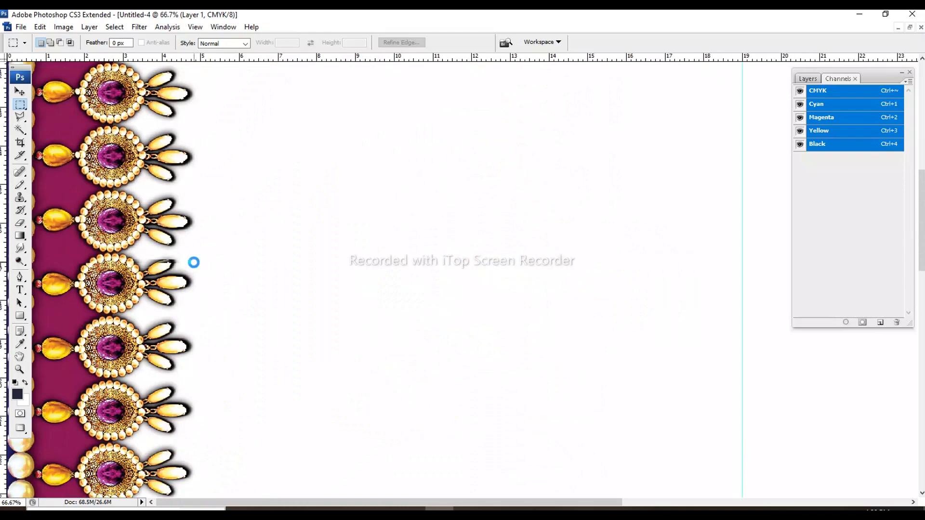
{"action": "key", "text": "ctrl+minus"}
{"action": "key", "text": "ctrl+minus"}
{"action": "key", "text": "ctrl+minus"}
{"action": "key", "text": "ctrl+minus"}
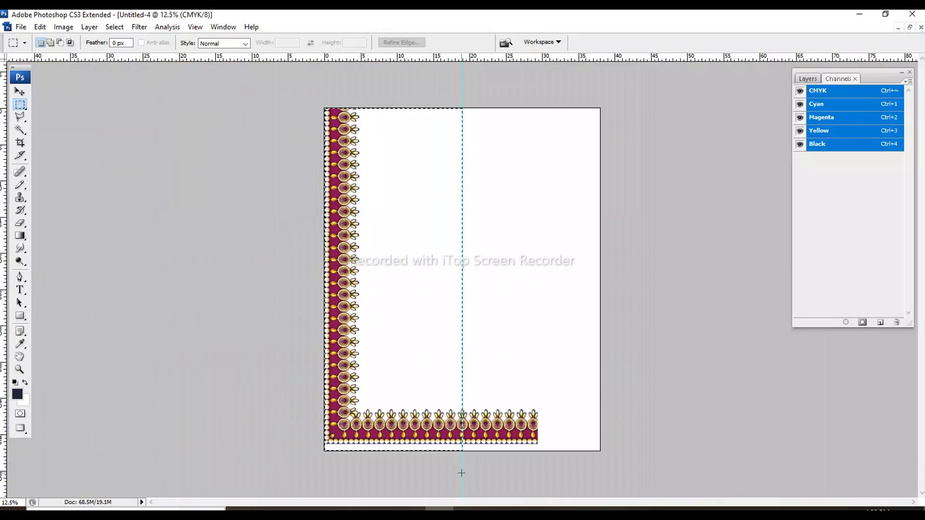
- Free Transform the jewel border with Flip Horizontal so it mirrors onto the right side
{"action": "key", "text": "ctrl+t"}
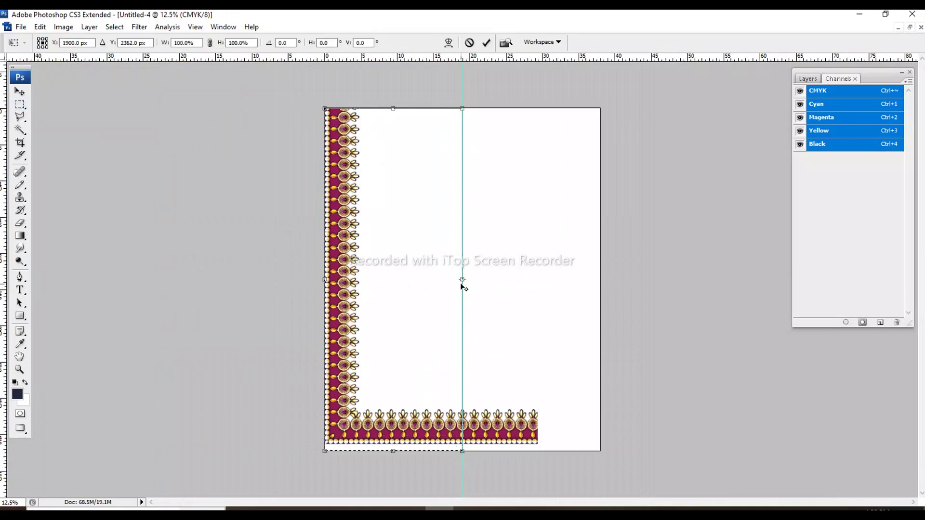
{"action": "right_click", "coordinate": [402, 228]}
{"action": "left_click", "coordinate": [441, 371]}
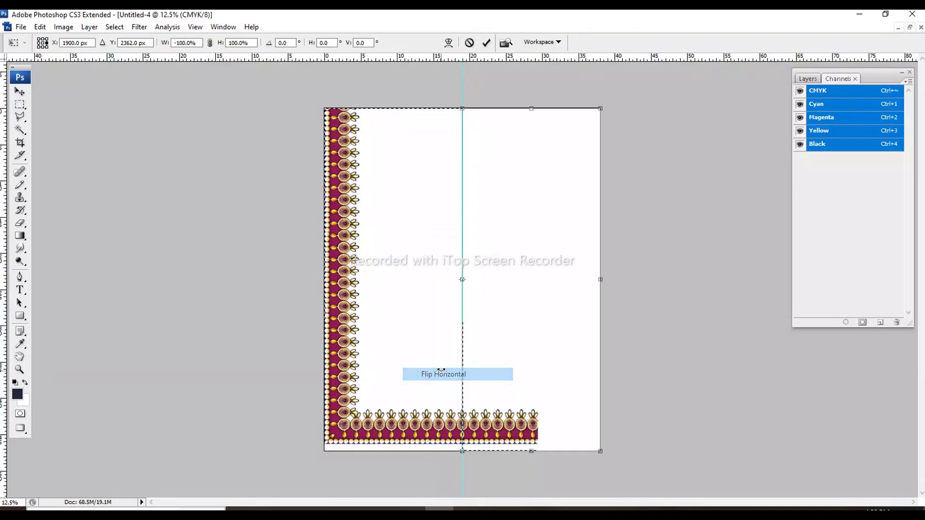
{"action": "key", "text": "Return"}
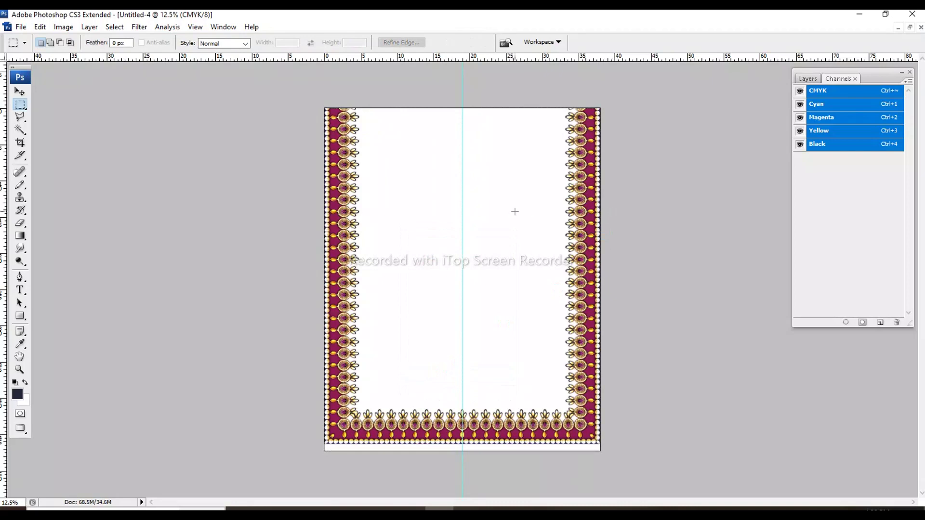
- Widen the canvas to 40 inches
{"action": "key", "text": "ctrl+alt+c"}
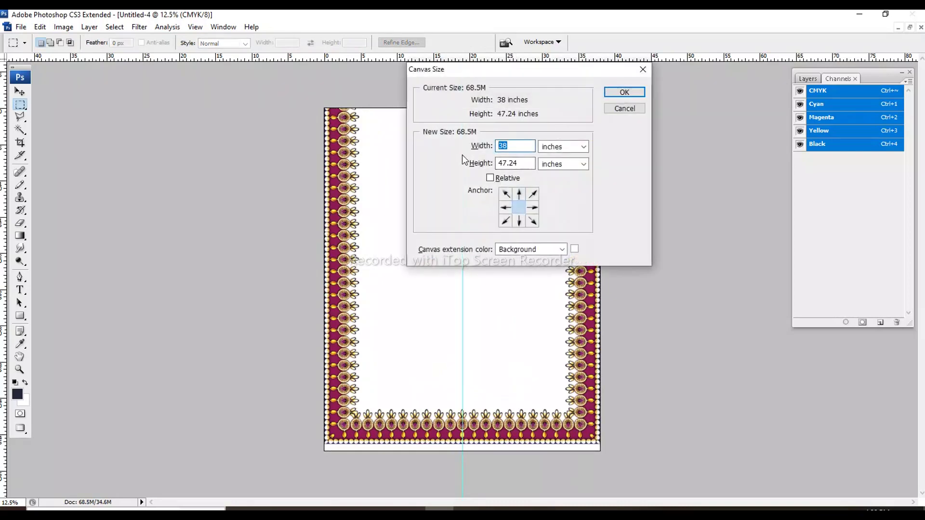
{"action": "type", "text": "40"}
{"action": "key", "text": "Return"}
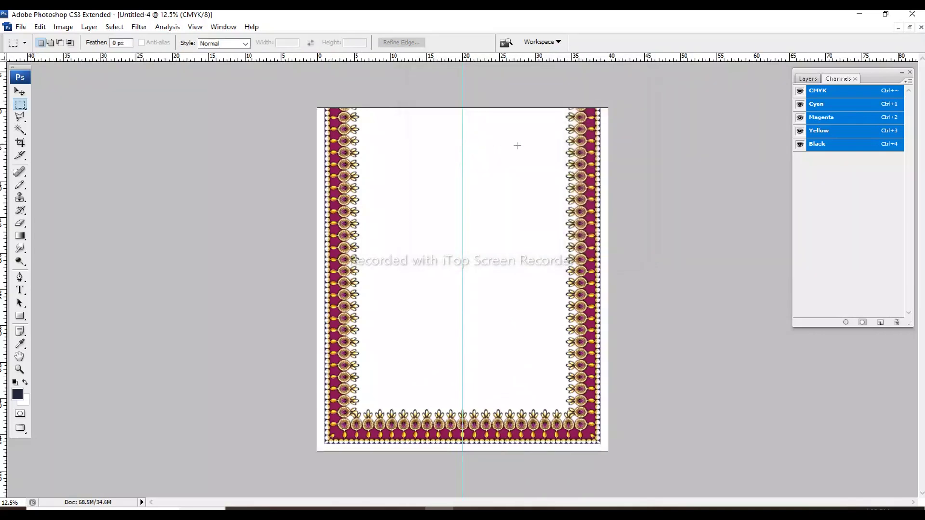
- Magic Wand-select the outer margin and fill it with navy sampled from the border
{"action": "key", "text": "w"}
{"action": "left_click", "coordinate": [603, 157]}
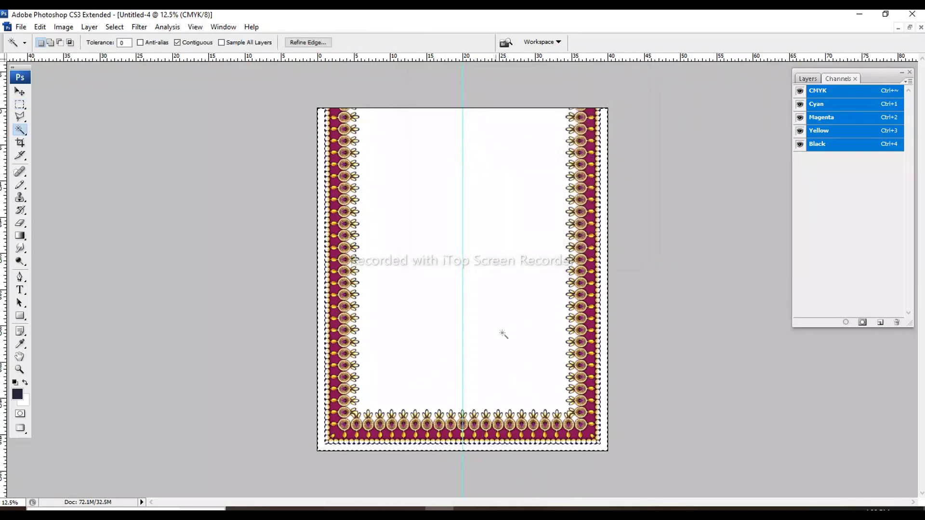
{"action": "left_click_drag", "start_coordinate": [438, 382], "coordinate": [337, 451]}
{"action": "key", "text": "i"}
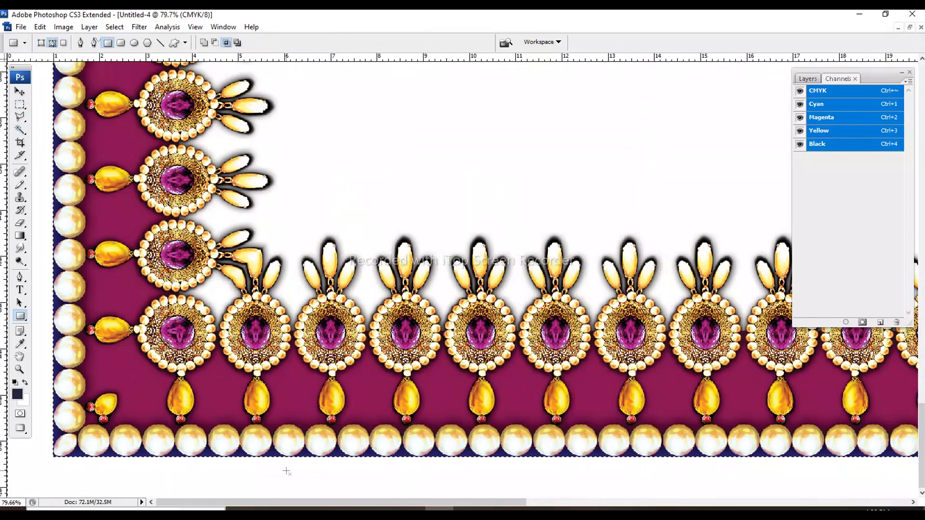
{"action": "left_click", "coordinate": [304, 453]}
{"action": "key", "text": "x"}
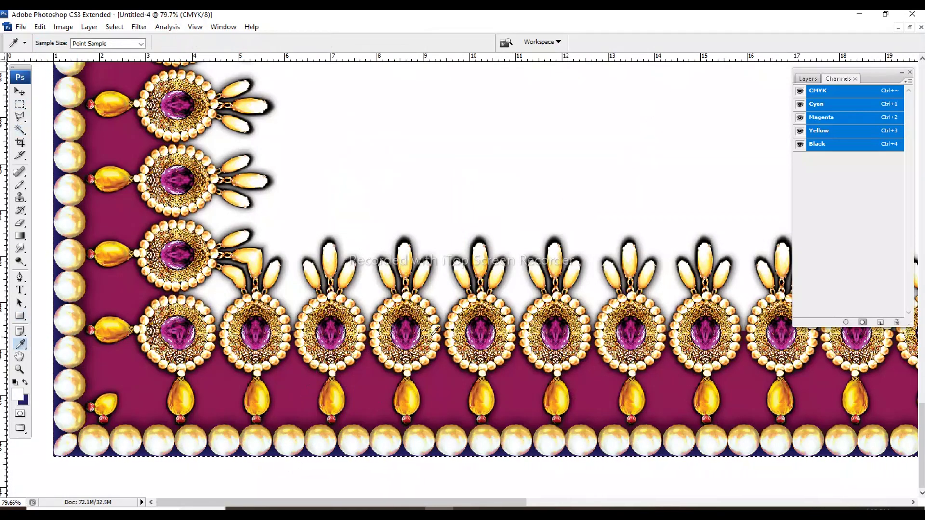
{"action": "key", "text": "ctrl+BackSpace"}
{"action": "key", "text": "ctrl+minus"}
{"action": "key", "text": "ctrl+minus"}
{"action": "key", "text": "ctrl+minus"}
{"action": "key", "text": "ctrl+minus"}
{"action": "key", "text": "ctrl+minus"}
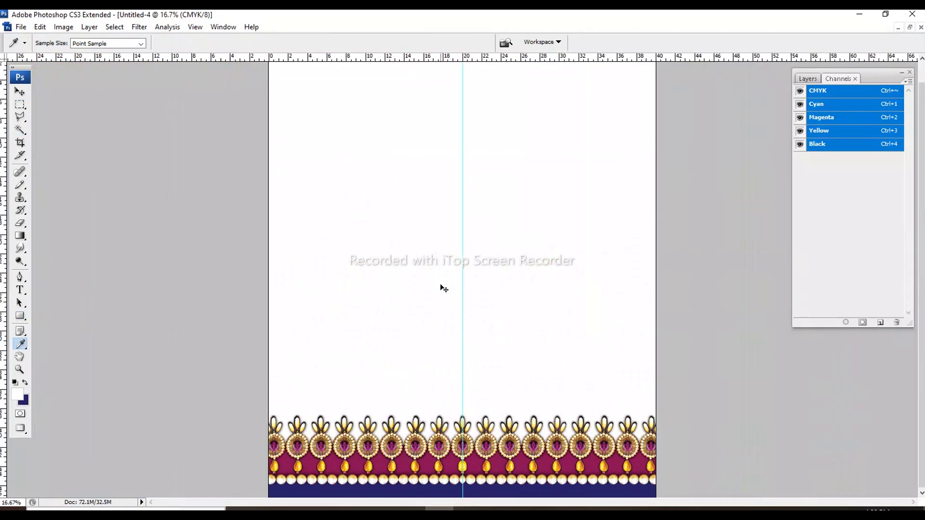
{"action": "key", "text": "ctrl+minus"}
{"action": "key", "text": "m"}
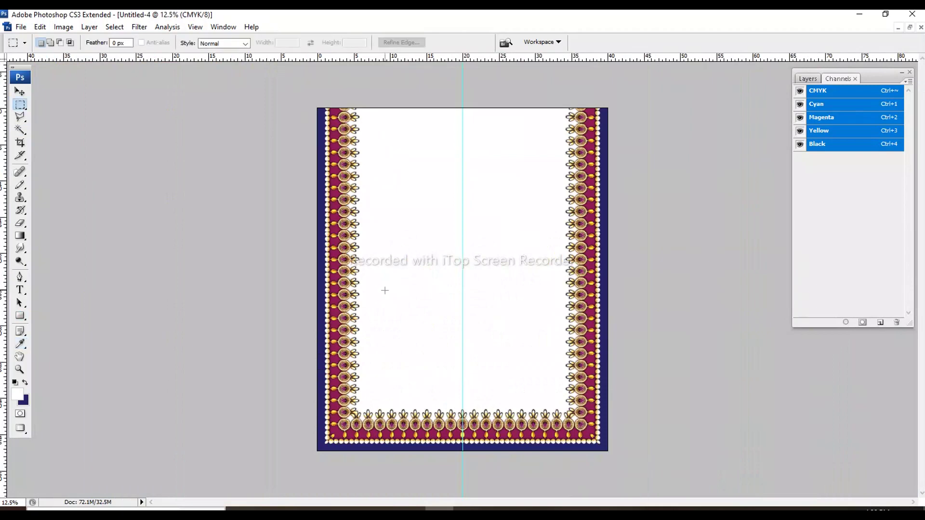
{"action": "key", "text": "ctrl+Tab"}
- In 01.psd, select the V-neck motif, tightening the selection to its outline
{"action": "key", "text": "ctrl+Tab"}
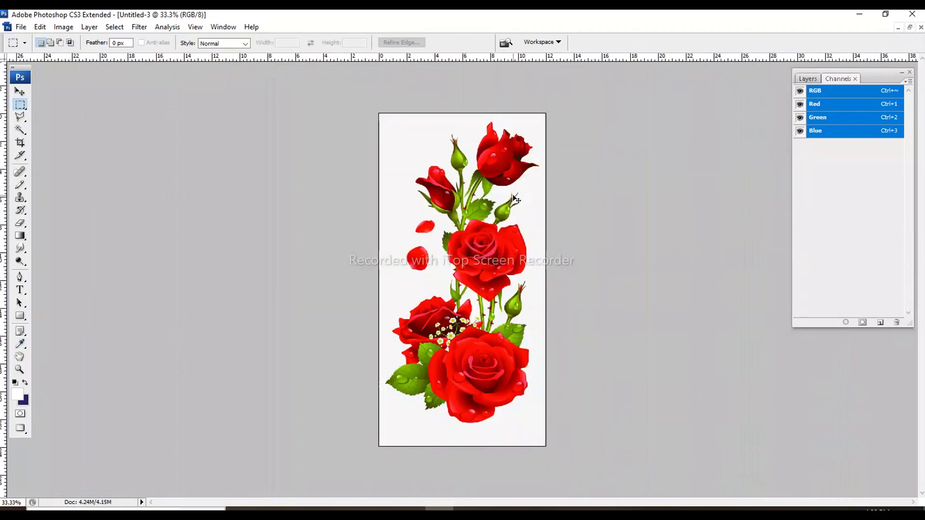
{"action": "key", "text": "ctrl+Tab"}
{"action": "key", "text": "ctrl+Tab"}
{"action": "key", "text": "ctrl+a"}
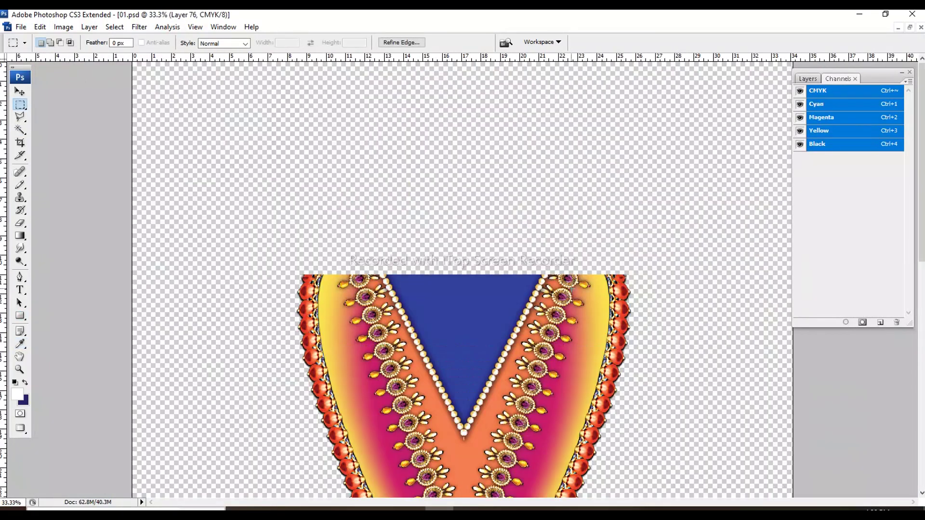
{"action": "key", "text": "ctrl+minus"}
{"action": "left_click_drag", "start_coordinate": [559, 147], "coordinate": [350, 413]}
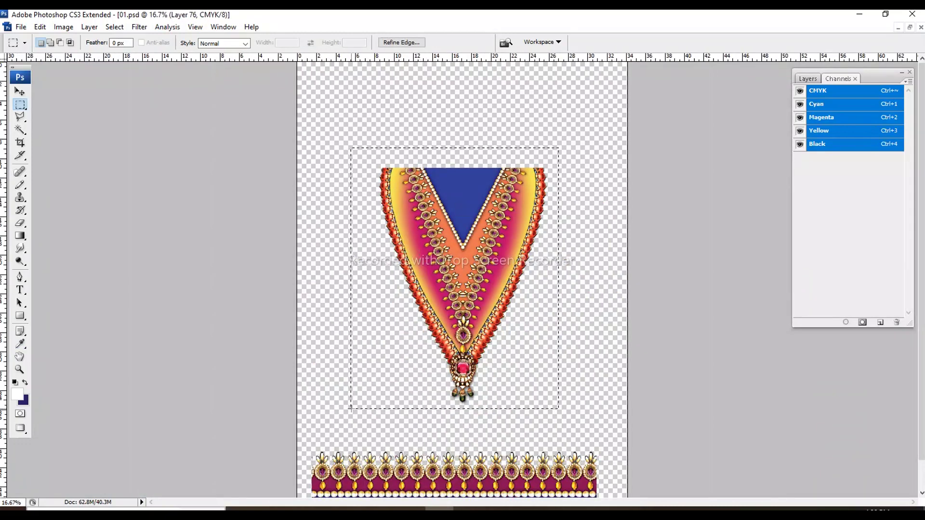
{"action": "key", "text": "w"}
{"action": "left_click", "coordinate": [374, 359], "text": "alt"}
{"action": "key", "text": "m"}
- Paste the V-neck into Untitled-4 at the top centre and merge it down
{"action": "key", "text": "ctrl+Tab"}
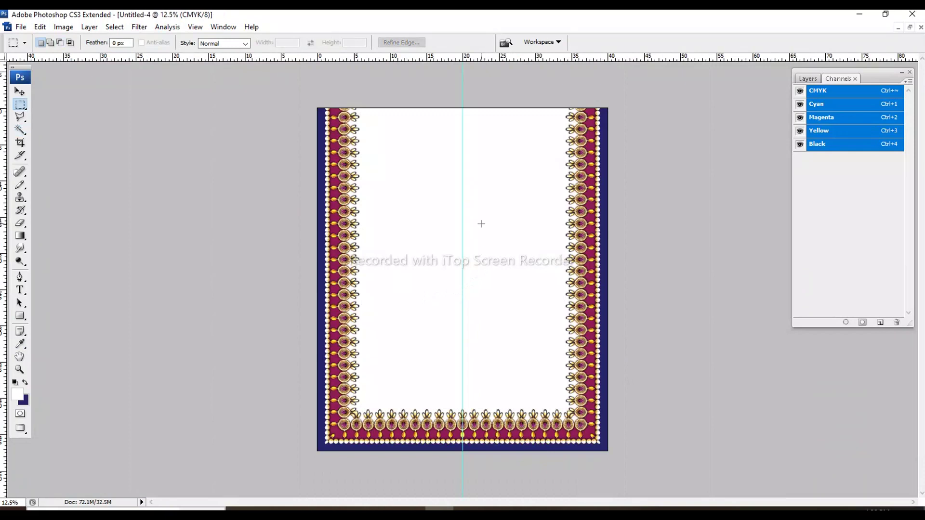
{"action": "key", "text": "ctrl+v"}
{"action": "left_click_drag", "start_coordinate": [496, 272], "coordinate": [474, 187]}
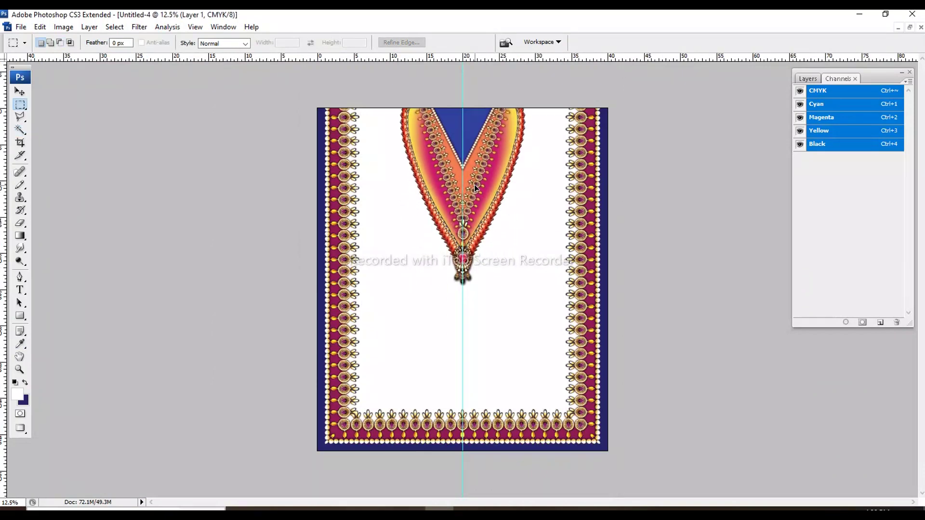
{"action": "left_click", "coordinate": [525, 262]}
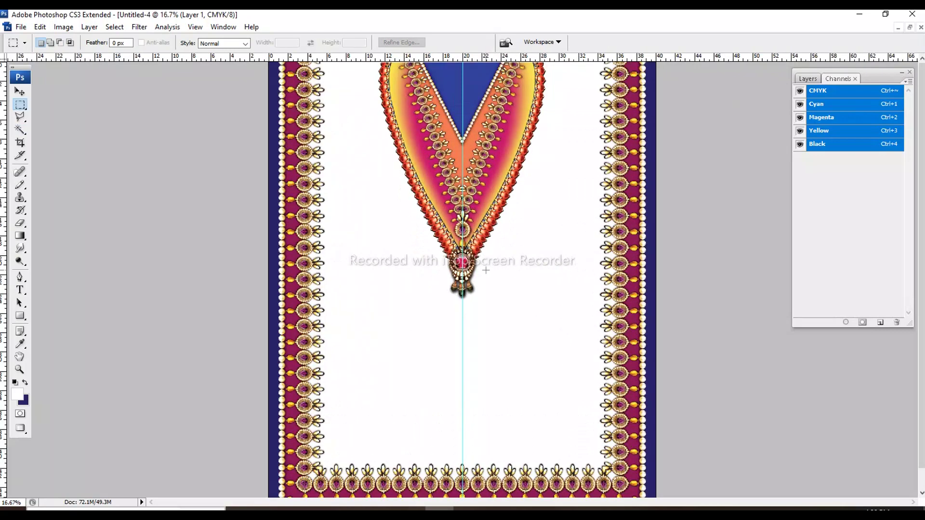
{"action": "key", "text": "ctrl+minus"}
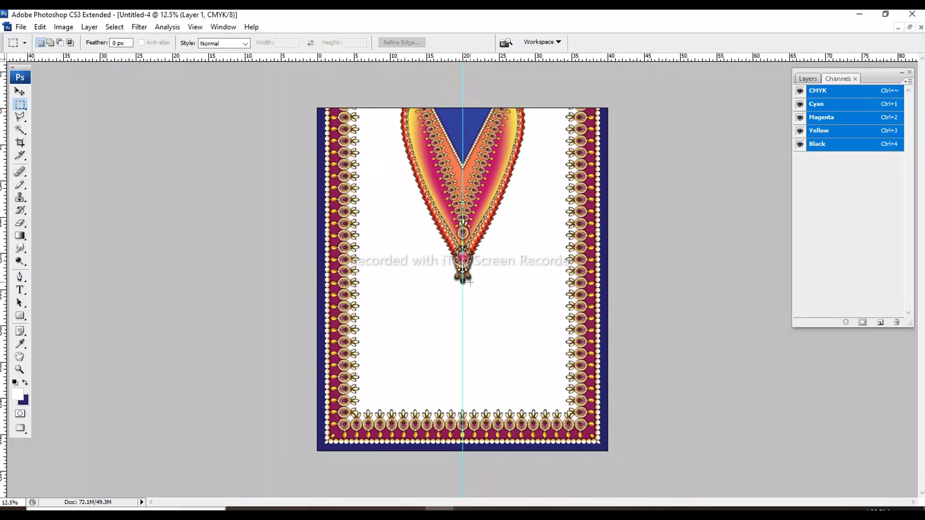
{"action": "left_click", "coordinate": [807, 79]}
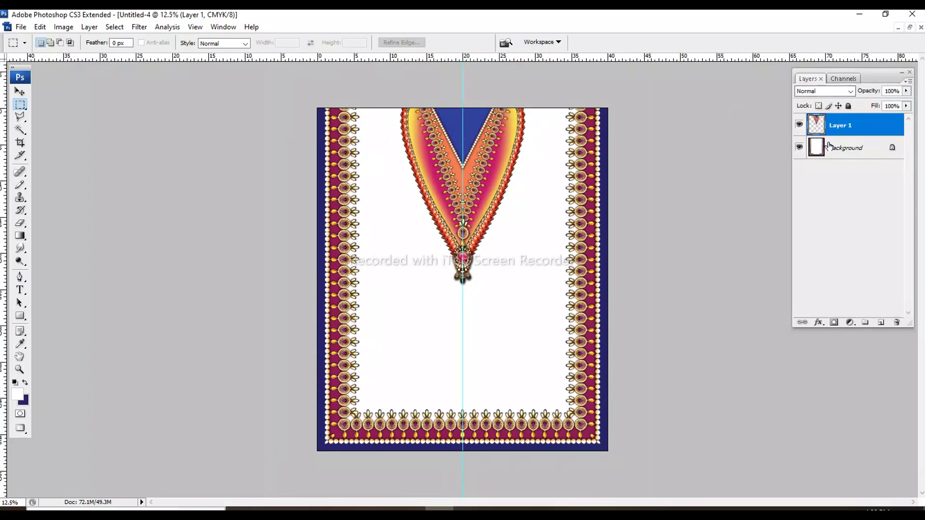
{"action": "key", "text": "ctrl+e"}
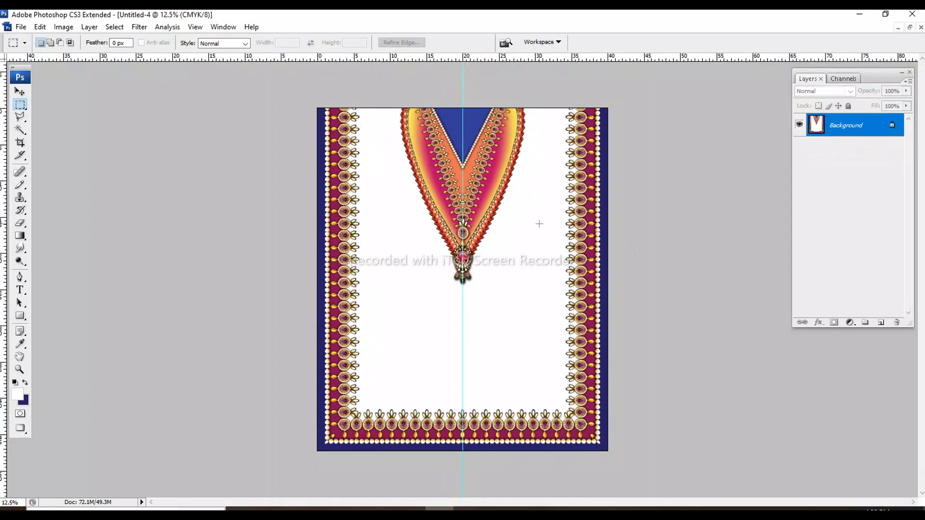
{"action": "key", "text": "w"}
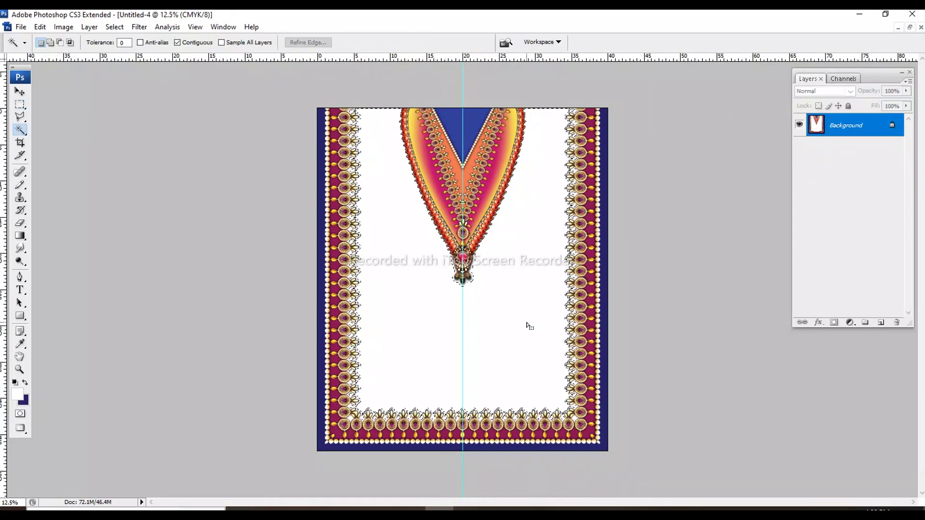
{"action": "left_click", "coordinate": [526, 326]}
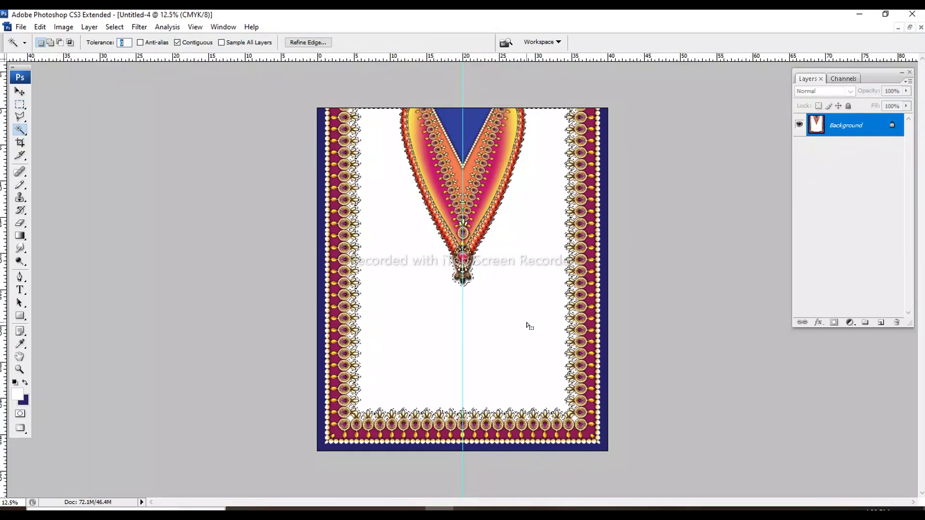
{"action": "key", "text": "Return"}
{"action": "type", "text": "50"}
{"action": "left_click", "coordinate": [522, 309]}
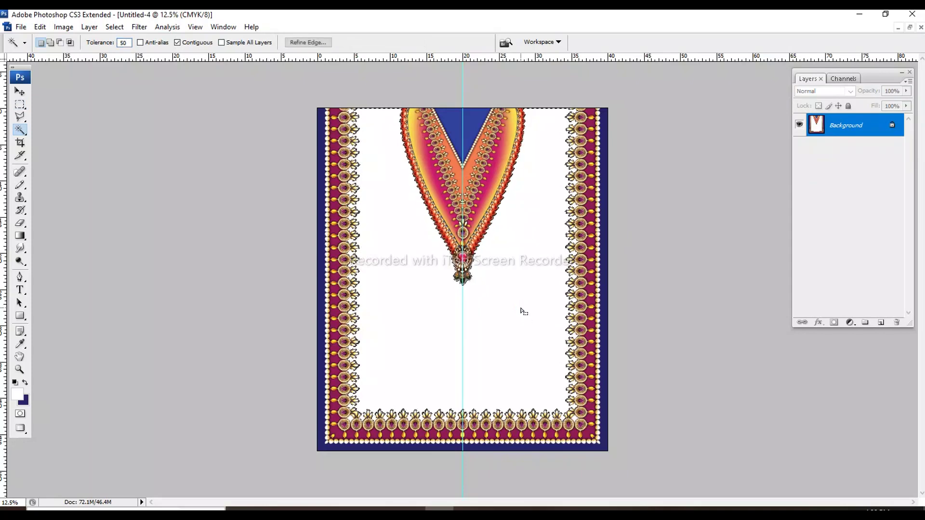
{"action": "scroll", "coordinate": [393, 414], "scroll_direction": "up", "scroll_amount": 5}
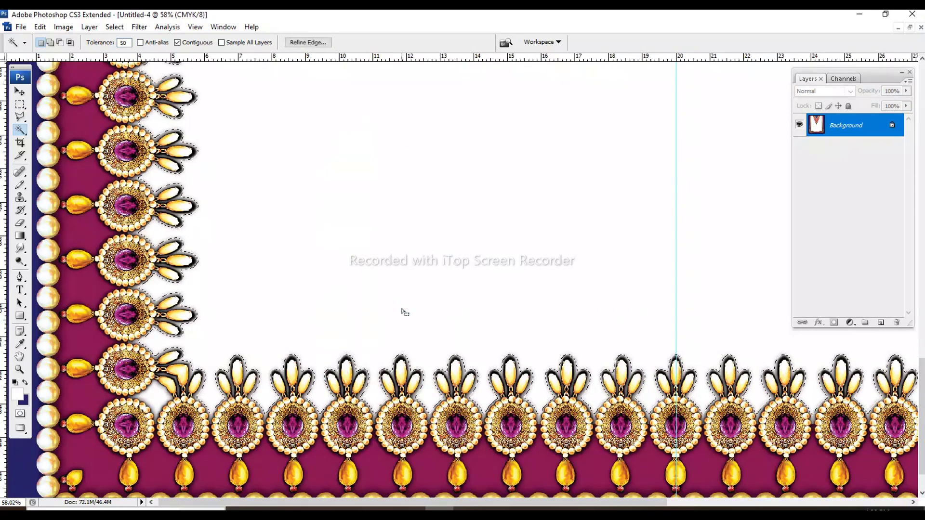
{"action": "key", "text": "ctrl+d"}
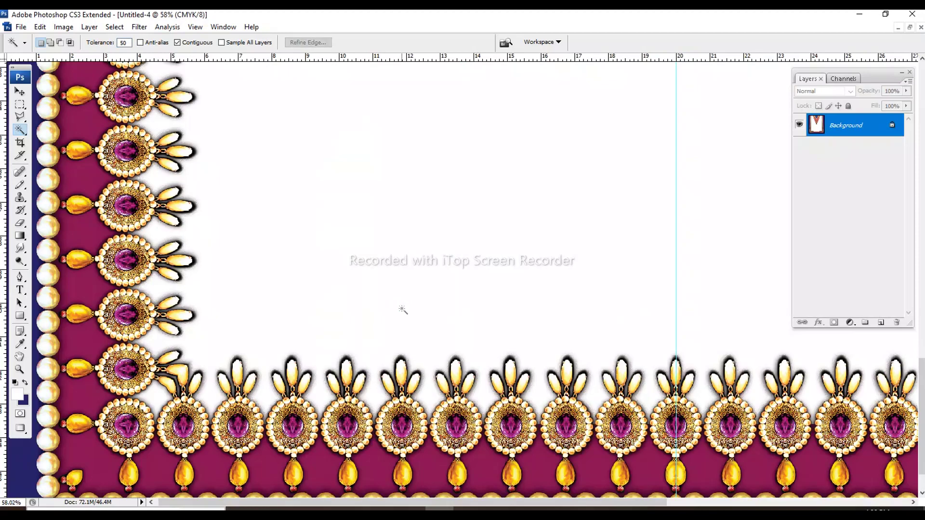
{"action": "left_click", "coordinate": [404, 311]}
{"action": "left_click", "coordinate": [124, 42]}
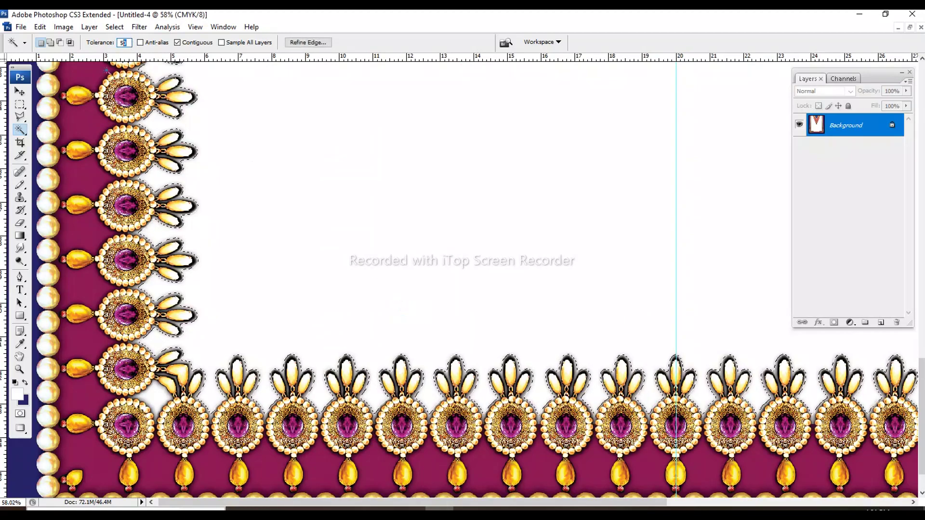
{"action": "type", "text": "5"}
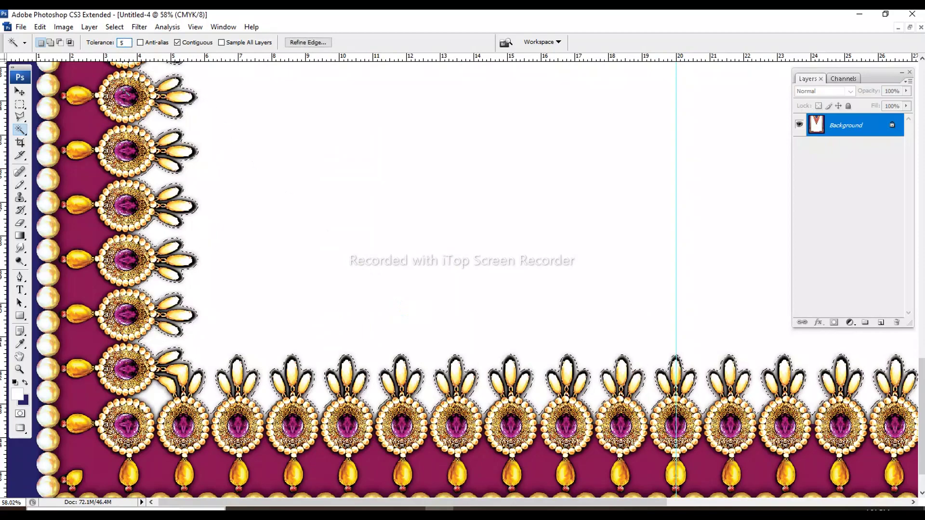
{"action": "key", "text": "BackSpace"}
{"action": "type", "text": "80"}
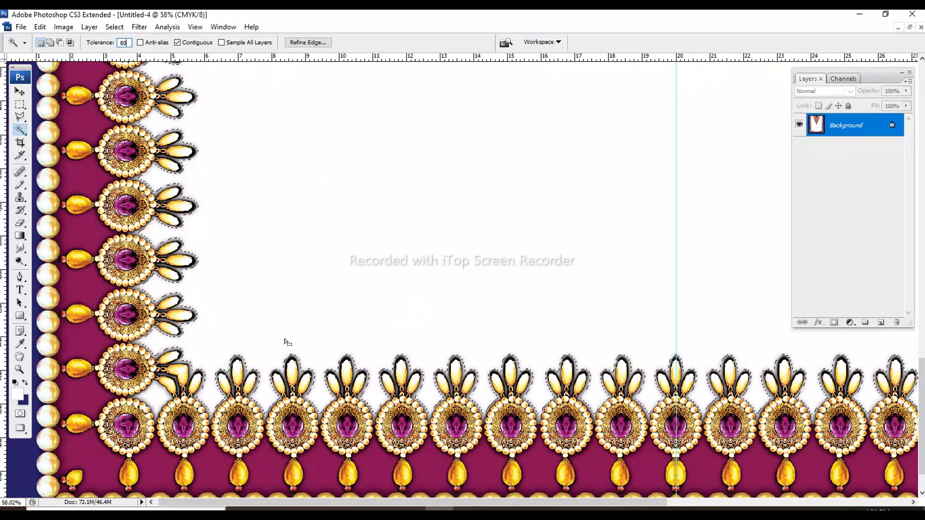
{"action": "key", "text": "Return"}
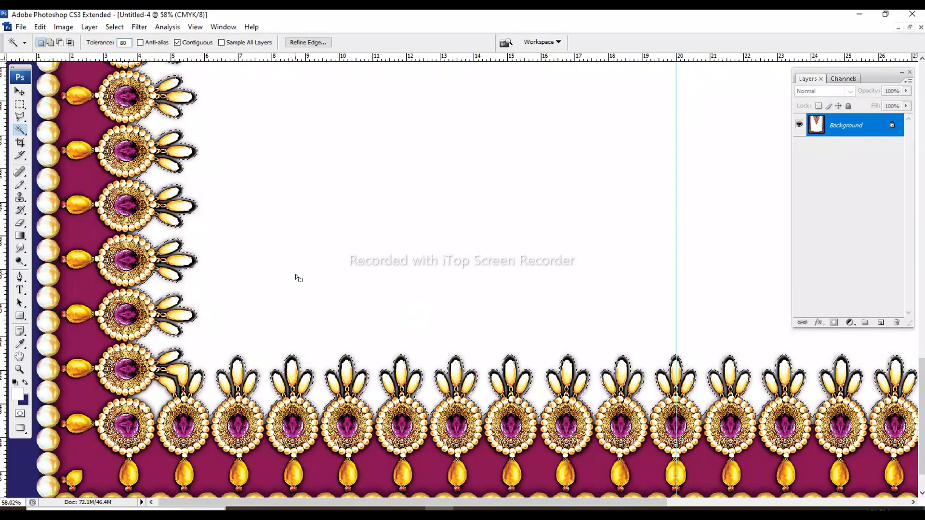
{"action": "key", "text": "ctrl+minus"}
{"action": "key", "text": "ctrl+minus"}
{"action": "key", "text": "ctrl+minus"}
{"action": "key", "text": "ctrl+minus"}
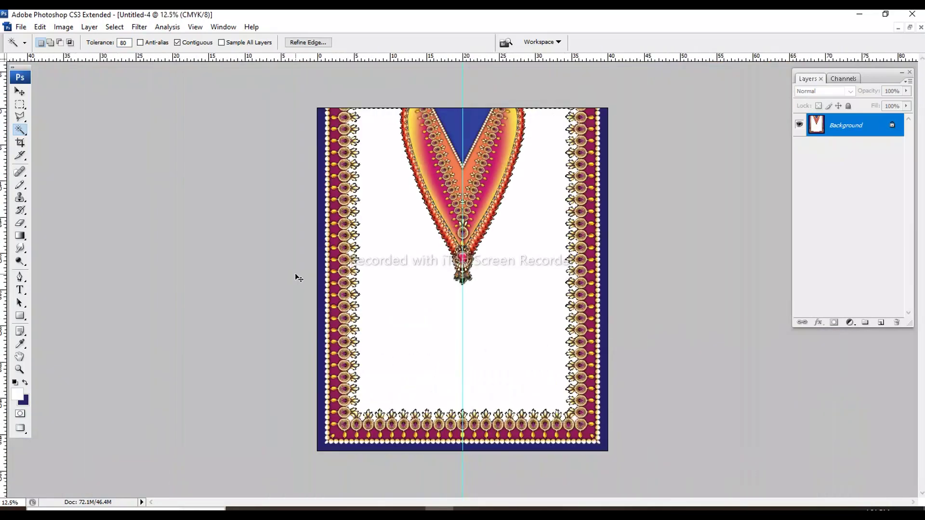
{"action": "left_click_drag", "start_coordinate": [441, 248], "coordinate": [487, 283]}
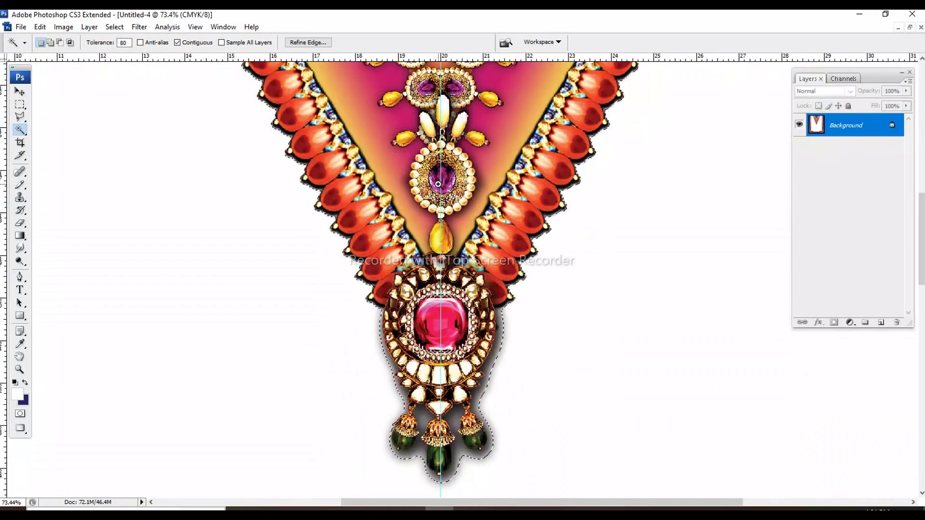
{"action": "key", "text": "ctrl+minus"}
{"action": "key", "text": "ctrl+minus"}
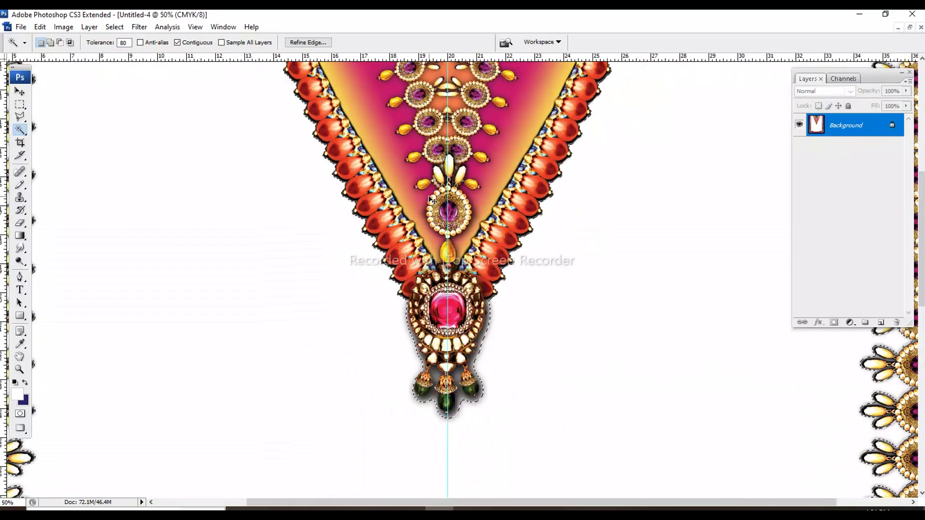
{"action": "key", "text": "ctrl+minus"}
{"action": "key", "text": "ctrl+minus"}
{"action": "key", "text": "ctrl+minus"}
{"action": "key", "text": "ctrl+minus"}
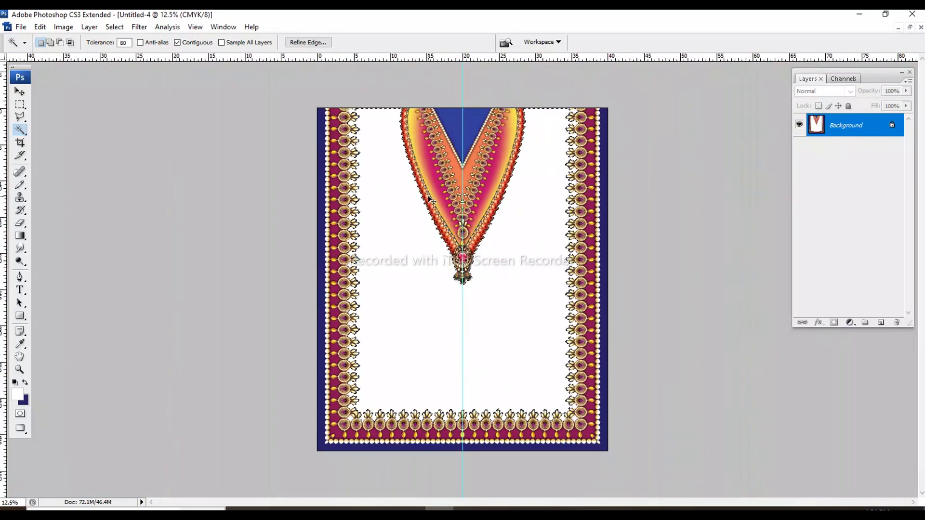
{"action": "key", "text": "ctrl+d"}
{"action": "left_click_drag", "start_coordinate": [432, 282], "coordinate": [512, 232]}
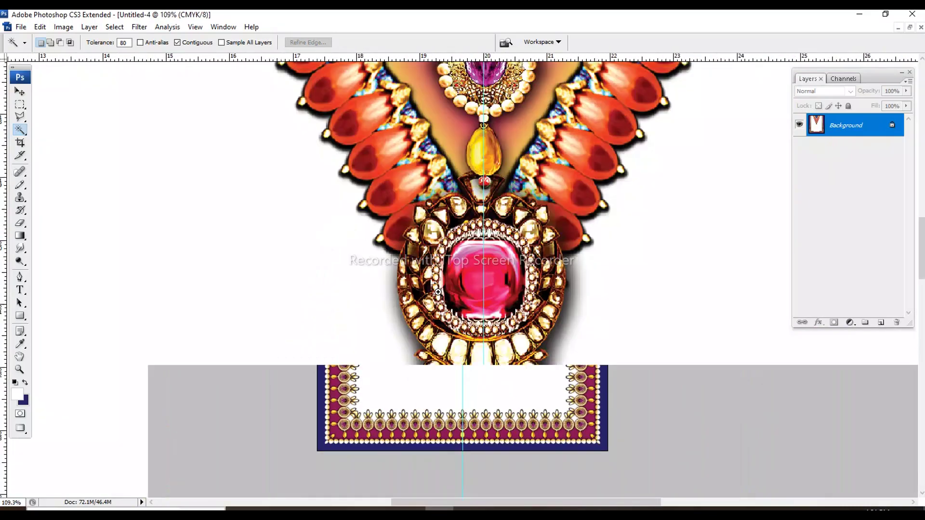
{"action": "left_click", "coordinate": [559, 310]}
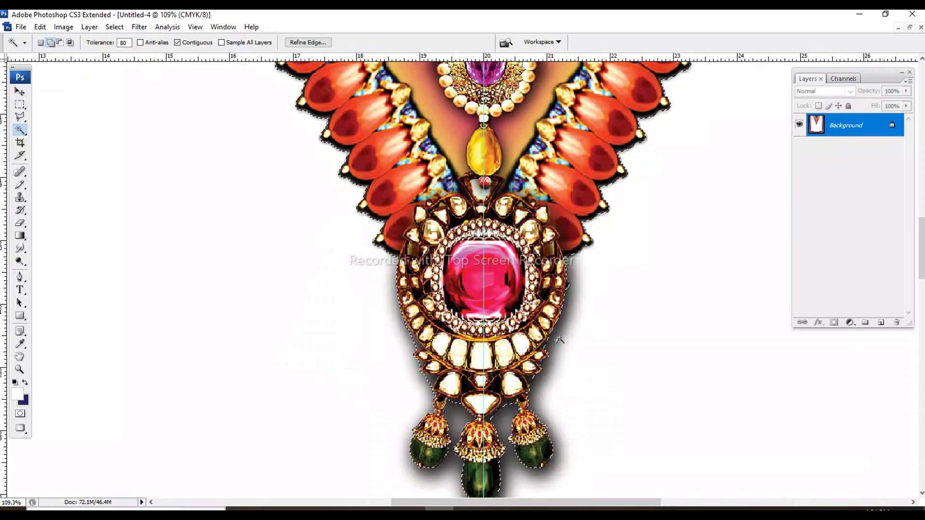
{"action": "left_click", "coordinate": [507, 410], "text": "shift"}
{"action": "scroll", "coordinate": [516, 407], "scroll_direction": "down", "scroll_amount": 3}
{"action": "scroll", "coordinate": [516, 406], "scroll_direction": "down", "scroll_amount": 2}
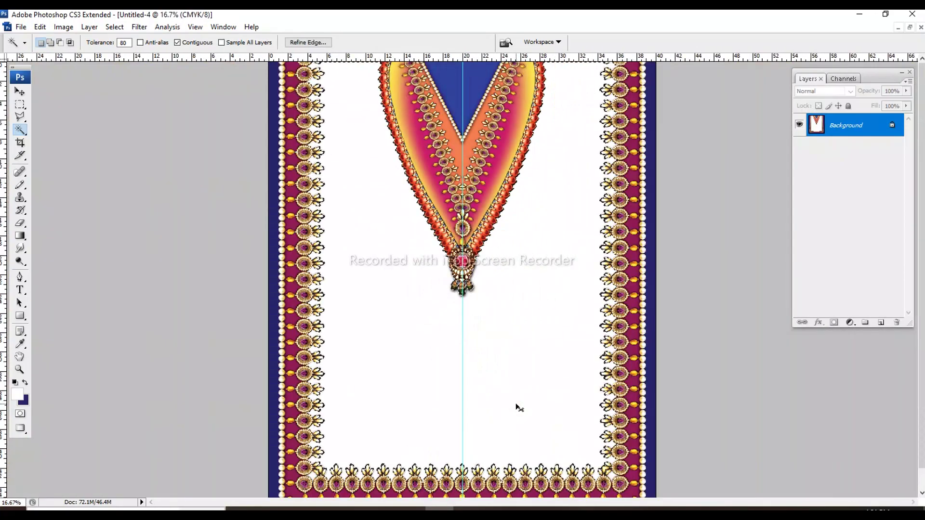
{"action": "scroll", "coordinate": [465, 477], "scroll_direction": "up", "scroll_amount": 3}
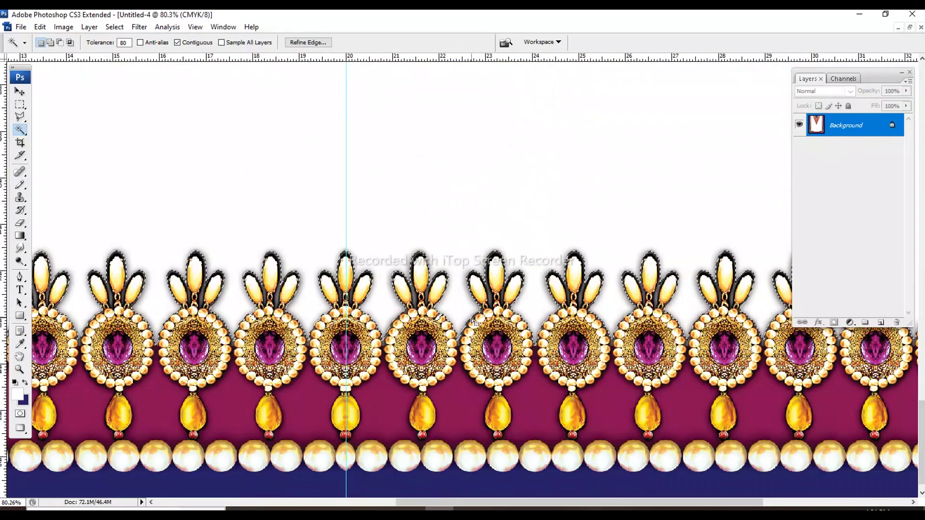
{"action": "scroll", "coordinate": [473, 326], "scroll_direction": "down", "scroll_amount": 3}
{"action": "scroll", "coordinate": [472, 326], "scroll_direction": "down", "scroll_amount": 3}
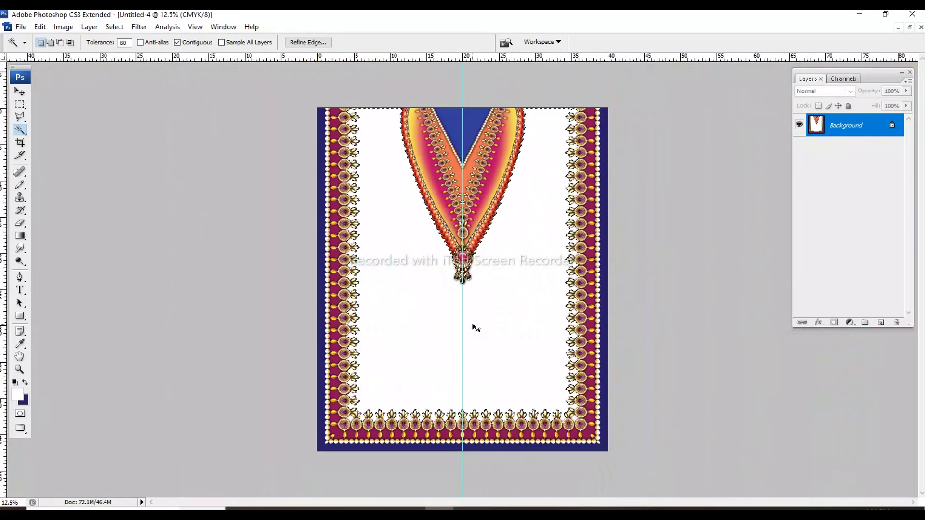
{"action": "key", "text": "x"}
{"action": "key", "text": "alt+BackSpace"}
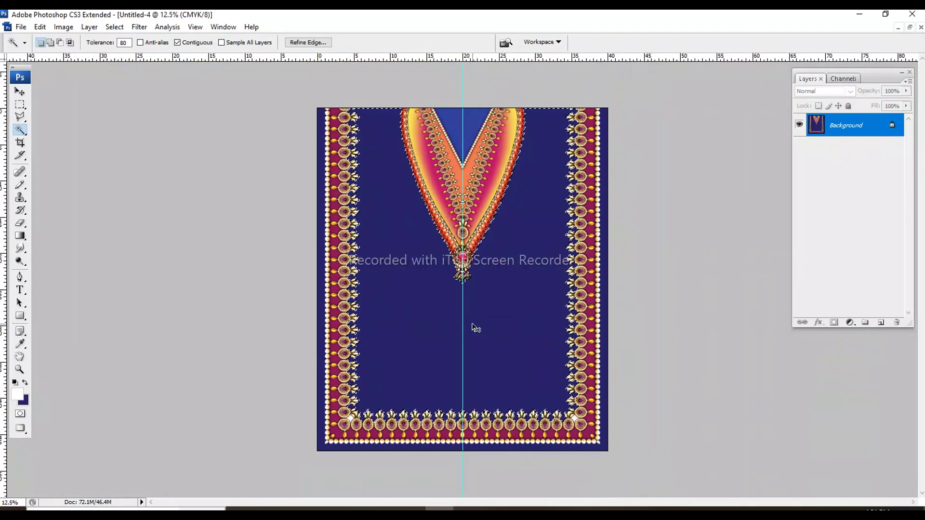
{"action": "key", "text": "ctrl+z"}
{"action": "key", "text": "ctrl+d"}
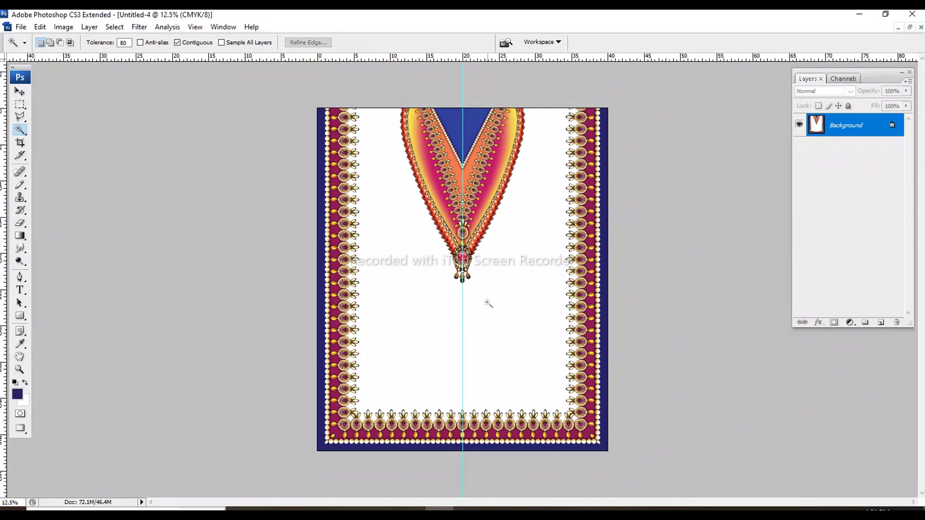
- Paste the rose bouquet and move it below the V-neck pendant
{"action": "key", "text": "m"}
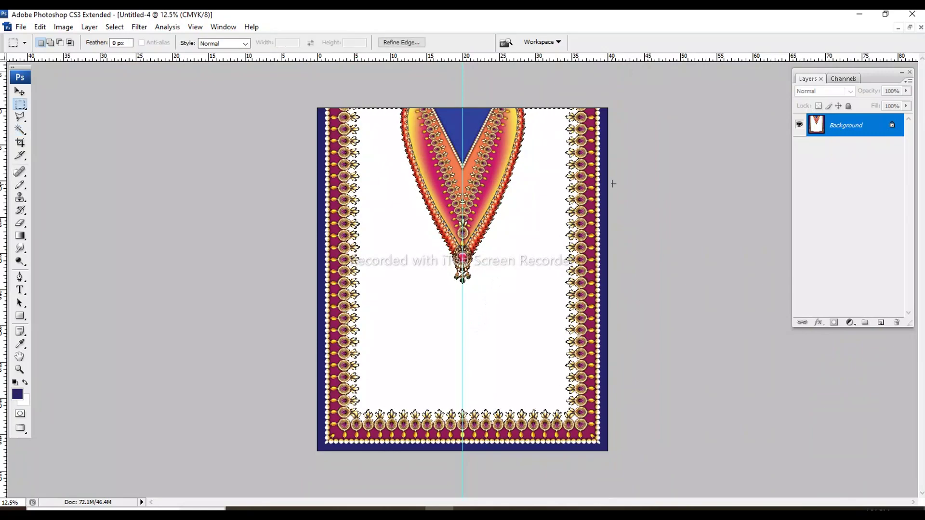
{"action": "left_click", "coordinate": [843, 78]}
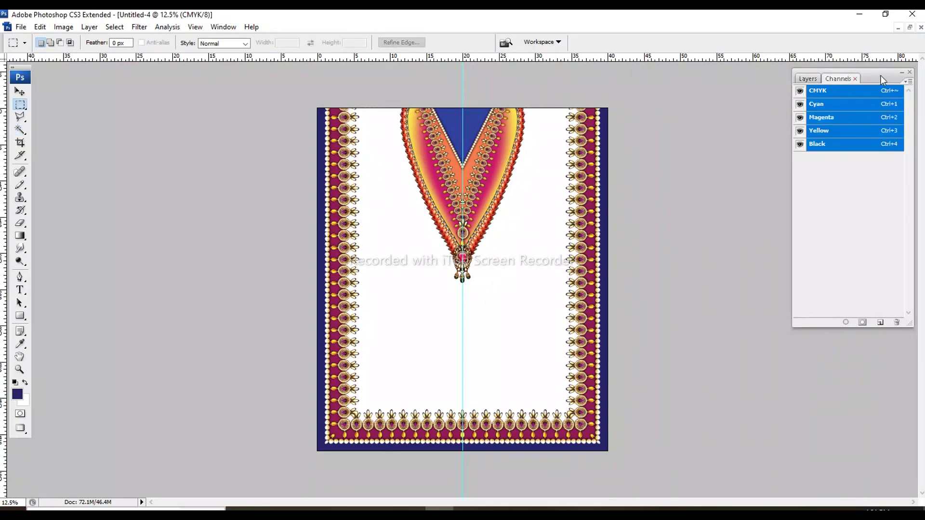
{"action": "mouse_move", "coordinate": [883, 76]}
{"action": "left_mouse_down"}
{"action": "mouse_move", "coordinate": [822, 94]}
{"action": "mouse_move", "coordinate": [824, 84]}
{"action": "left_mouse_up"}
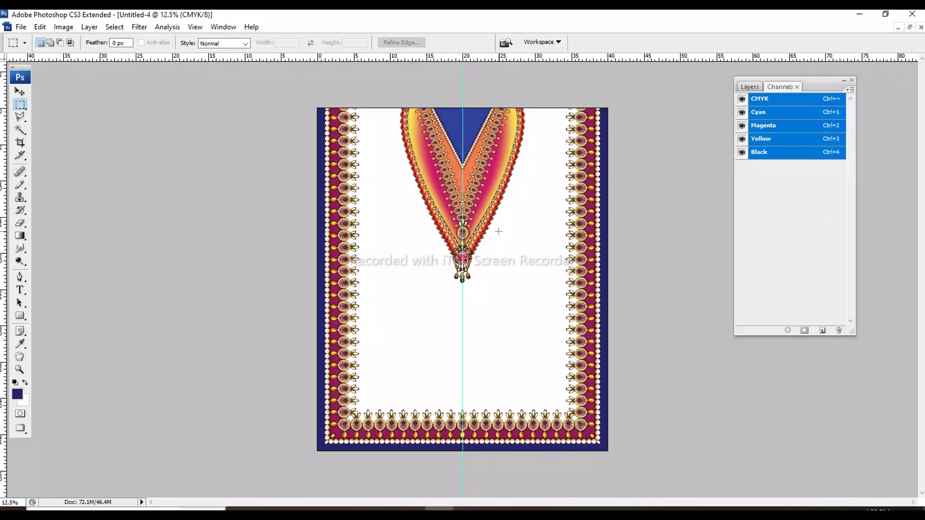
{"action": "key", "text": "ctrl+v"}
{"action": "left_click", "coordinate": [464, 353]}
{"action": "left_click_drag", "start_coordinate": [501, 284], "coordinate": [508, 338]}
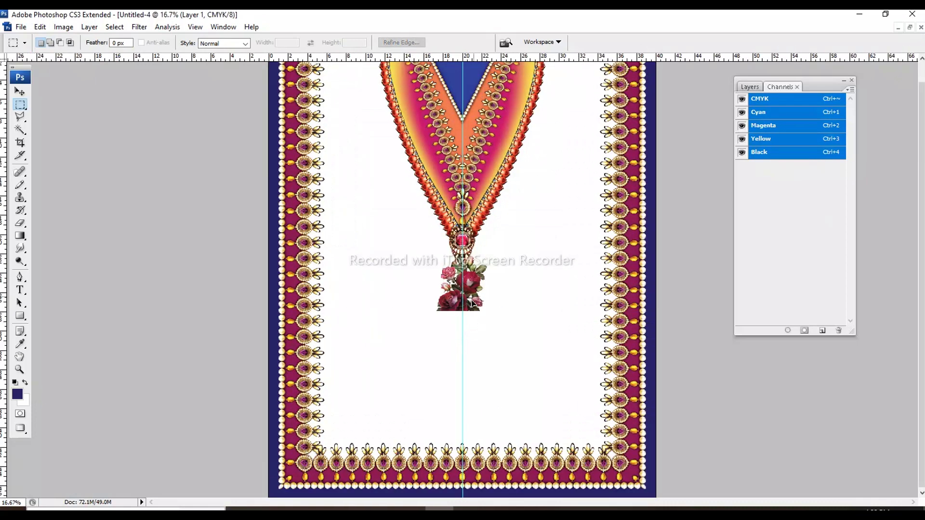
- Brighten the roses with Levels at white input 205 and nudge them down
{"action": "key", "text": "ctrl+l"}
{"action": "left_click_drag", "start_coordinate": [692, 203], "coordinate": [663, 202]}
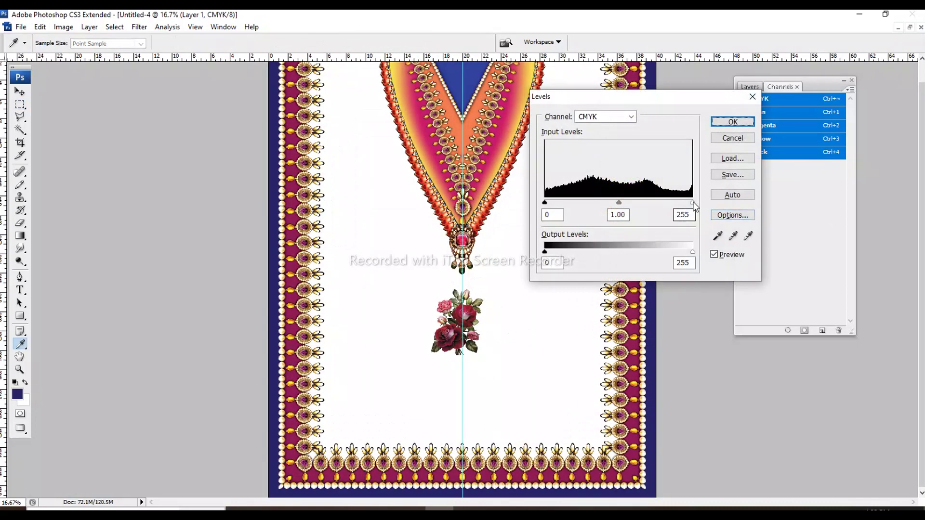
{"action": "key", "text": "Return"}
{"action": "key", "text": "m"}
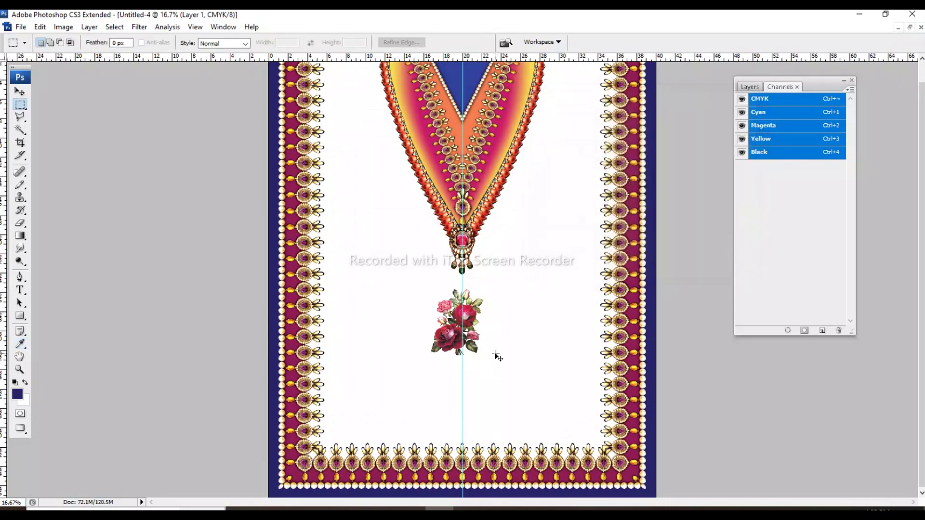
{"action": "left_click_drag", "start_coordinate": [498, 357], "coordinate": [497, 381]}
- Enlarge the roses to about 238% and shift them further down
{"action": "key", "text": "ctrl+t"}
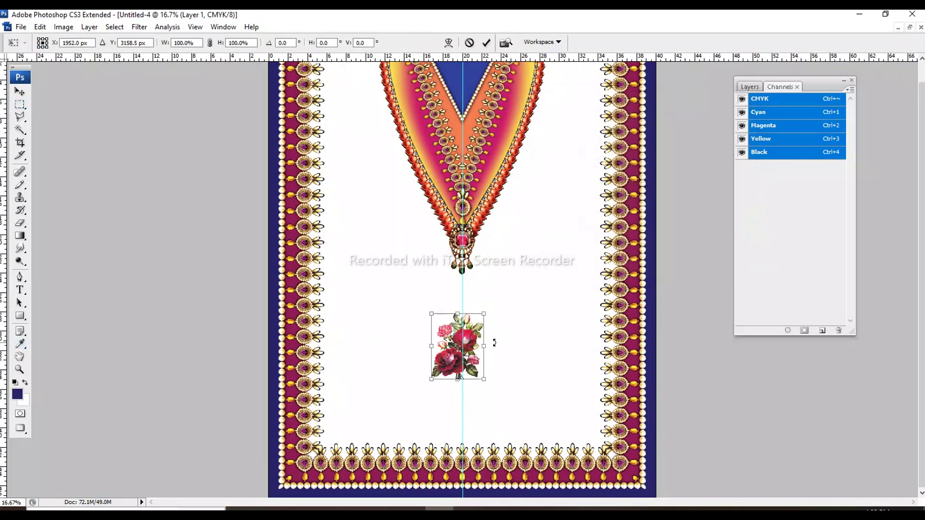
{"action": "left_click_drag", "start_coordinate": [486, 315], "coordinate": [550, 298]}
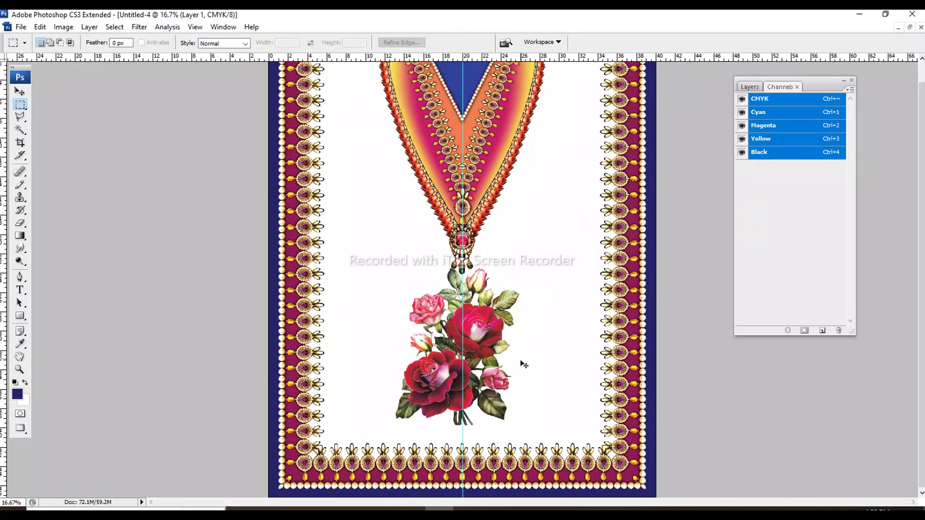
{"action": "left_click_drag", "start_coordinate": [500, 369], "coordinate": [498, 385]}
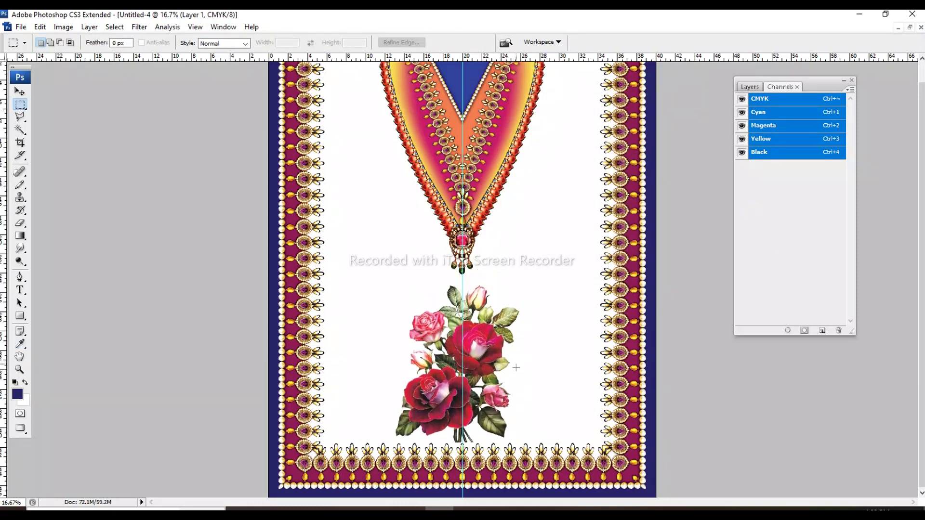
{"action": "key", "text": "ctrl+plus"}
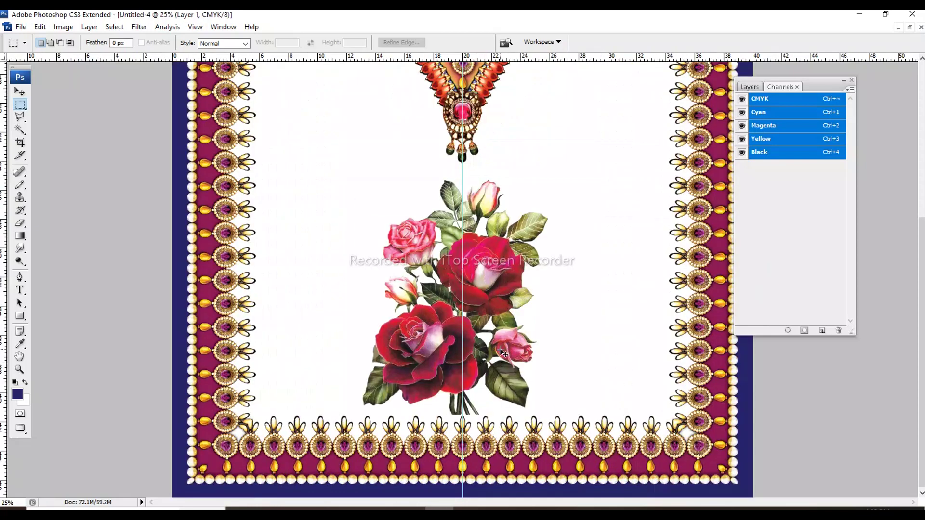
- Nudge the bouquet down and duplicate it toward the upper right
{"action": "left_click_drag", "start_coordinate": [501, 353], "coordinate": [499, 367]}
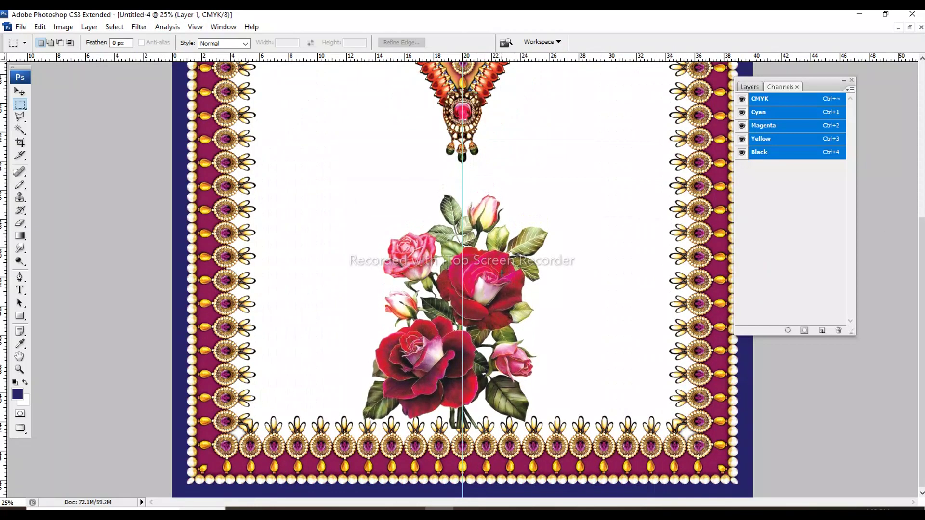
{"action": "scroll", "coordinate": [506, 292], "scroll_direction": "up", "scroll_amount": 1}
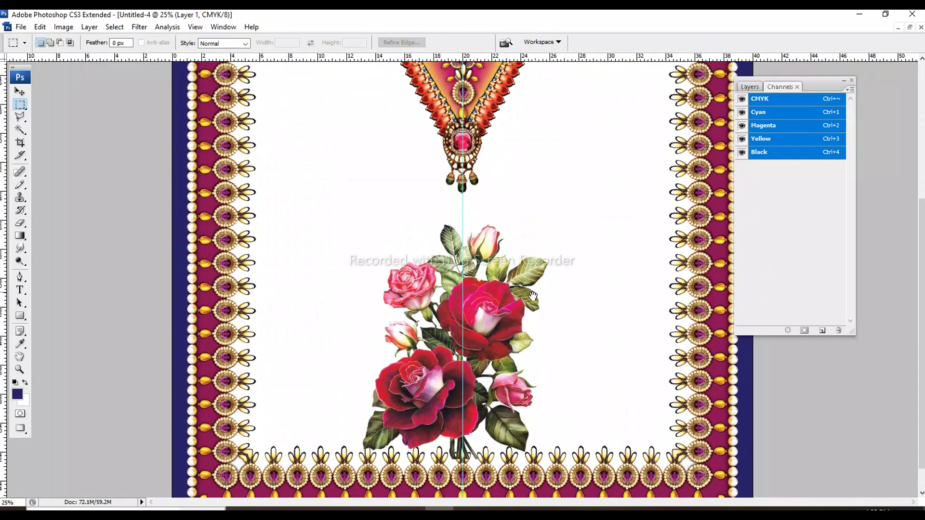
{"action": "scroll", "coordinate": [520, 274], "scroll_direction": "up", "scroll_amount": 1}
{"action": "left_click_drag", "start_coordinate": [542, 180], "coordinate": [544, 229]}
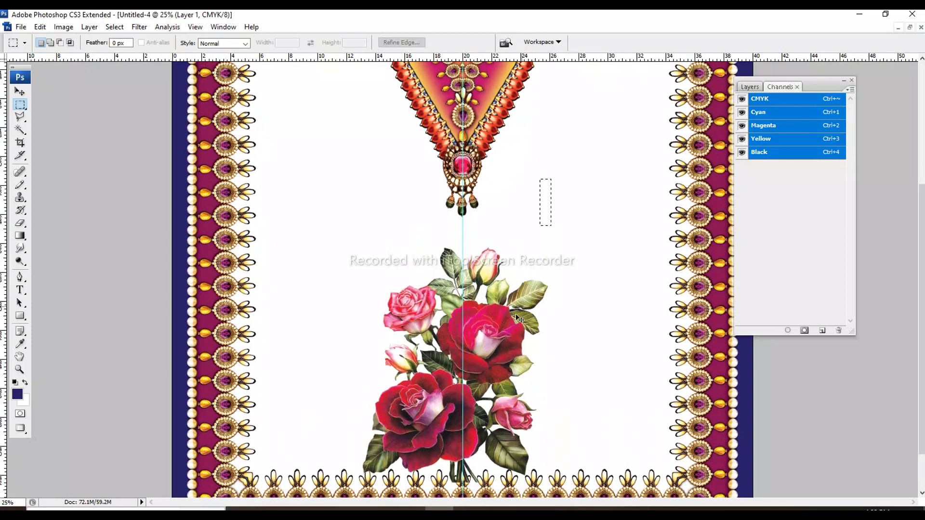
{"action": "left_click", "coordinate": [489, 347]}
{"action": "left_click_drag", "start_coordinate": [488, 347], "coordinate": [569, 171]}
{"action": "scroll", "coordinate": [569, 171], "scroll_direction": "up", "scroll_amount": 2}
- Flip the bouquet copy horizontally and shrink it to about 59%
{"action": "left_click", "coordinate": [40, 27]}
{"action": "left_click", "coordinate": [221, 357]}
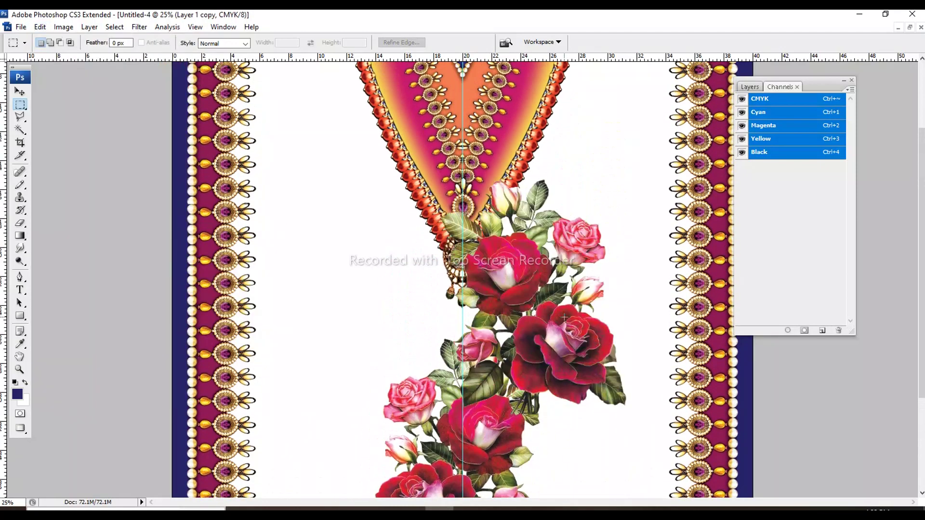
{"action": "key", "text": "ctrl+t"}
{"action": "mouse_move", "coordinate": [622, 180]}
{"action": "left_mouse_down"}
{"action": "mouse_move", "coordinate": [600, 242]}
{"action": "mouse_move", "coordinate": [617, 318]}
{"action": "left_mouse_up"}
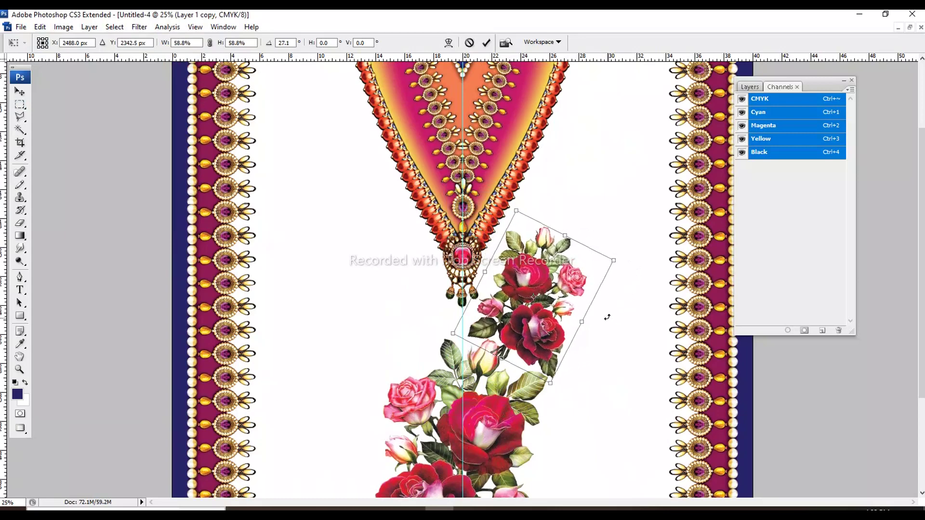
{"action": "key", "text": "Return"}
- Move the bouquet copy below Layer 1 and nudge it slightly left and down
{"action": "left_click", "coordinate": [739, 88]}
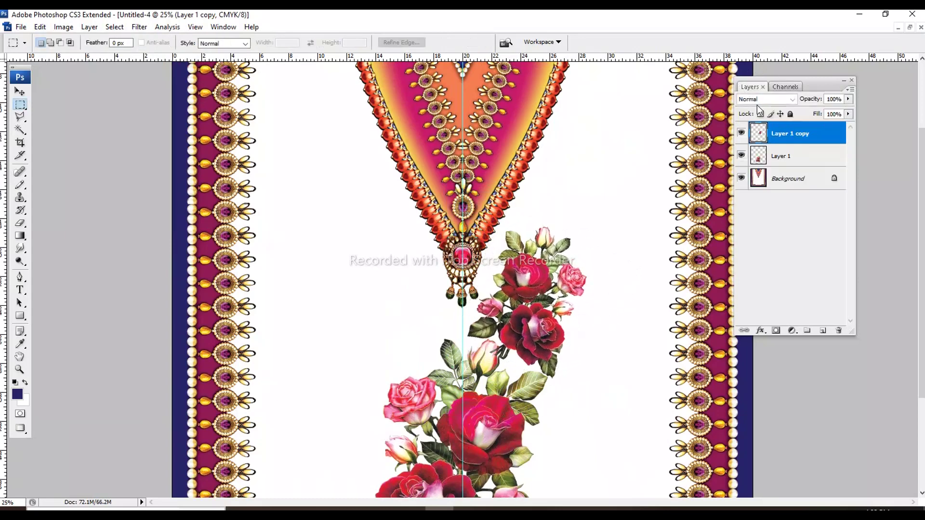
{"action": "left_click_drag", "start_coordinate": [763, 140], "coordinate": [756, 168]}
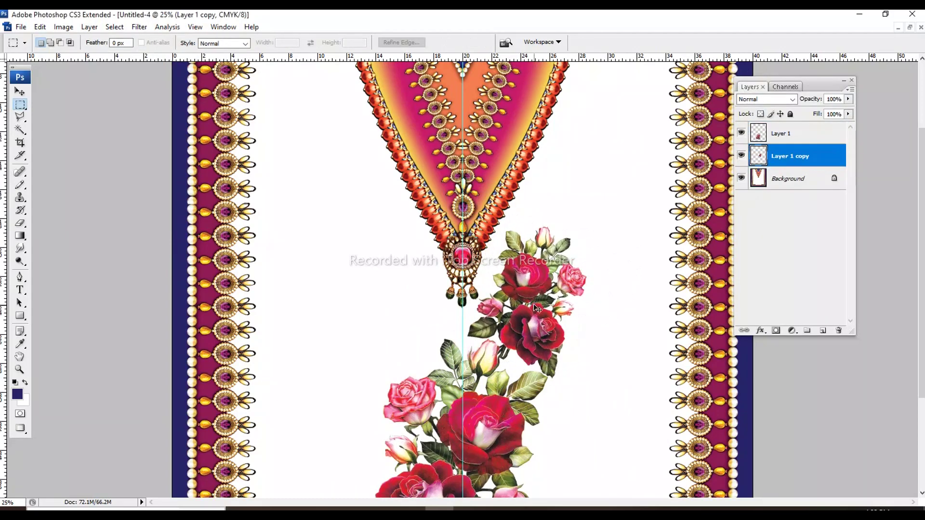
{"action": "left_click_drag", "start_coordinate": [534, 307], "coordinate": [530, 314]}
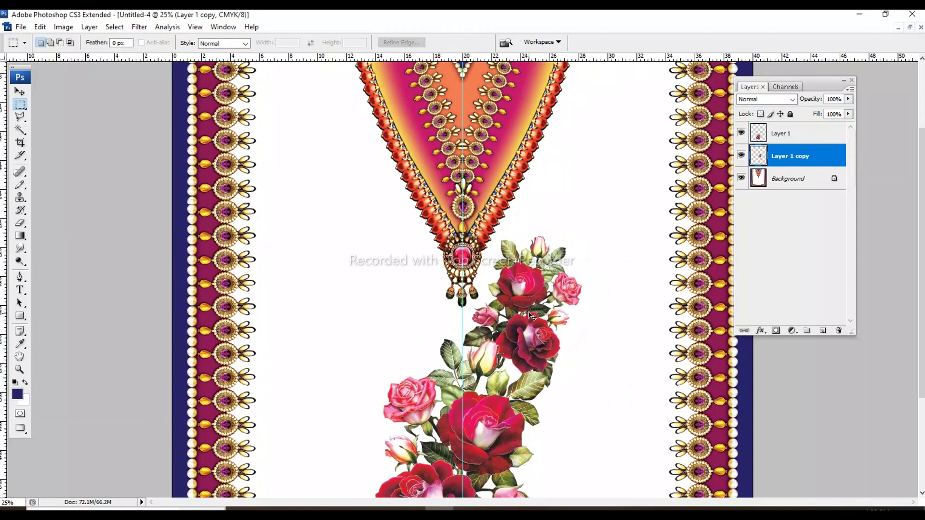
{"action": "scroll", "coordinate": [588, 159], "scroll_direction": "down", "scroll_amount": 3}
{"action": "scroll", "coordinate": [588, 159], "scroll_direction": "up", "scroll_amount": 3}
{"action": "scroll", "coordinate": [596, 183], "scroll_direction": "up", "scroll_amount": 1}
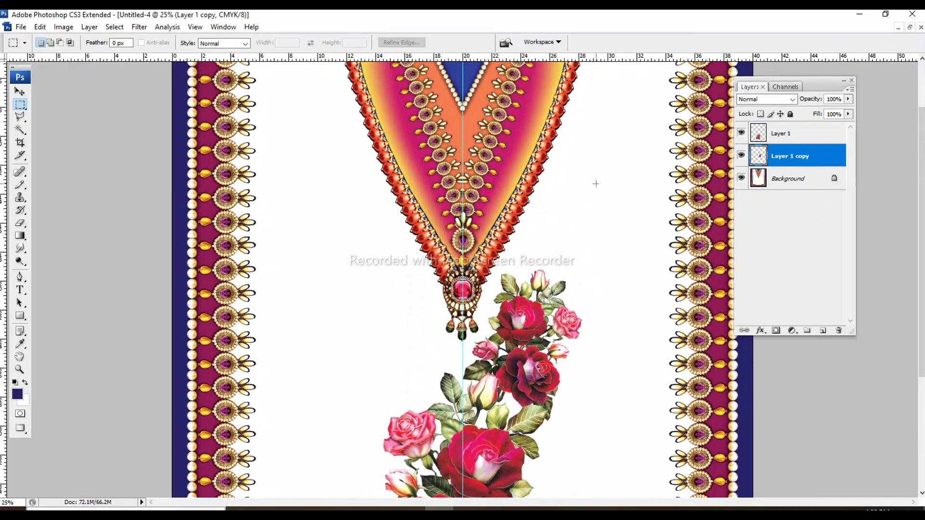
- Duplicate the bouquet up-right as Layer 1 copy 2 and flip it horizontally
{"action": "left_click_drag", "start_coordinate": [559, 320], "coordinate": [610, 203]}
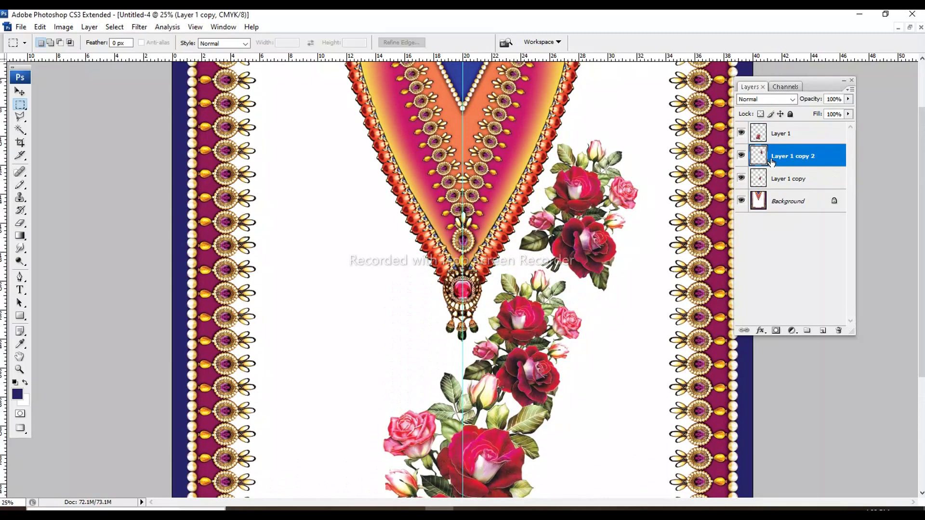
{"action": "left_click_drag", "start_coordinate": [771, 161], "coordinate": [771, 184]}
{"action": "left_click_drag", "start_coordinate": [604, 225], "coordinate": [600, 239]}
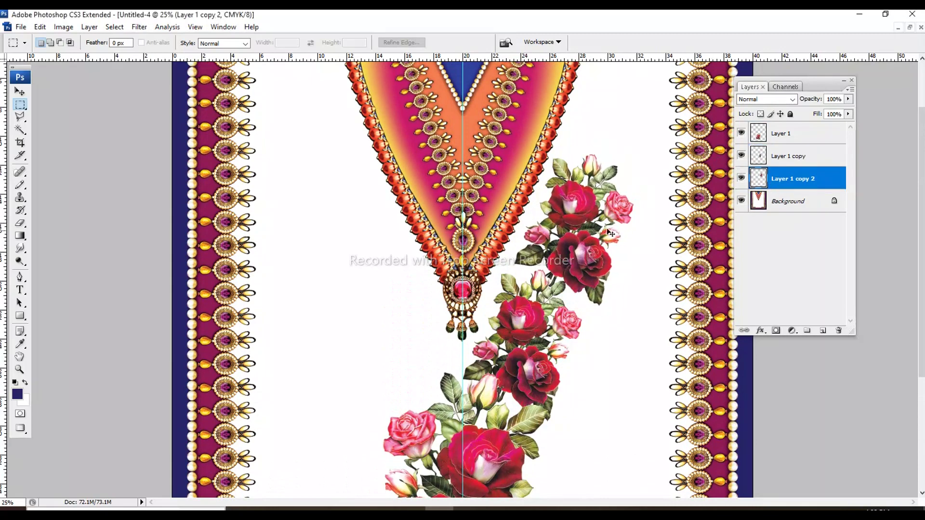
{"action": "key", "text": "alt+e"}
{"action": "key", "text": "a"}
{"action": "key", "text": "h"}
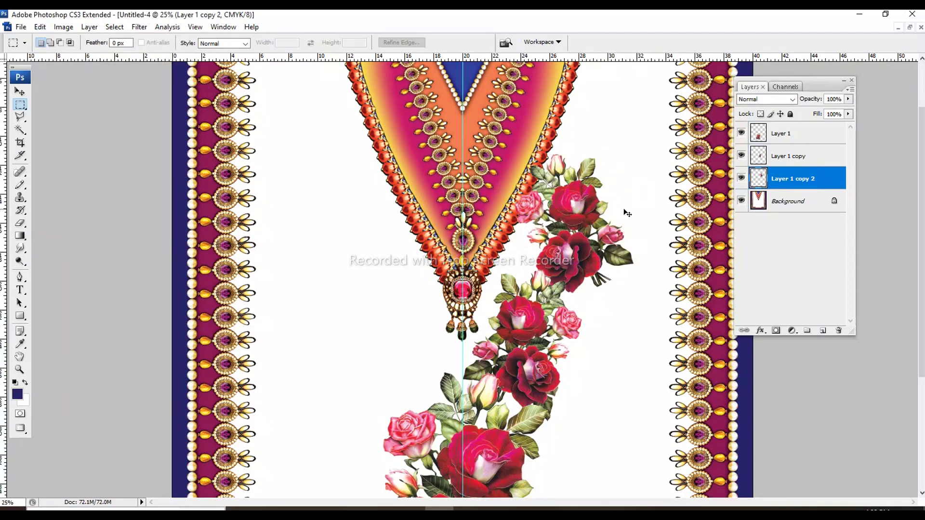
- Tilt the upper bouquet with a rotation and commit the transform
{"action": "key", "text": "ctrl+t"}
{"action": "mouse_move", "coordinate": [631, 155]}
{"action": "left_mouse_down"}
{"action": "mouse_move", "coordinate": [659, 193]}
{"action": "mouse_move", "coordinate": [642, 212]}
{"action": "mouse_move", "coordinate": [639, 281]}
{"action": "mouse_move", "coordinate": [620, 301]}
{"action": "left_mouse_up"}
{"action": "key", "text": "ctrl+z"}
{"action": "key", "text": "Return"}
{"action": "key", "text": "m"}
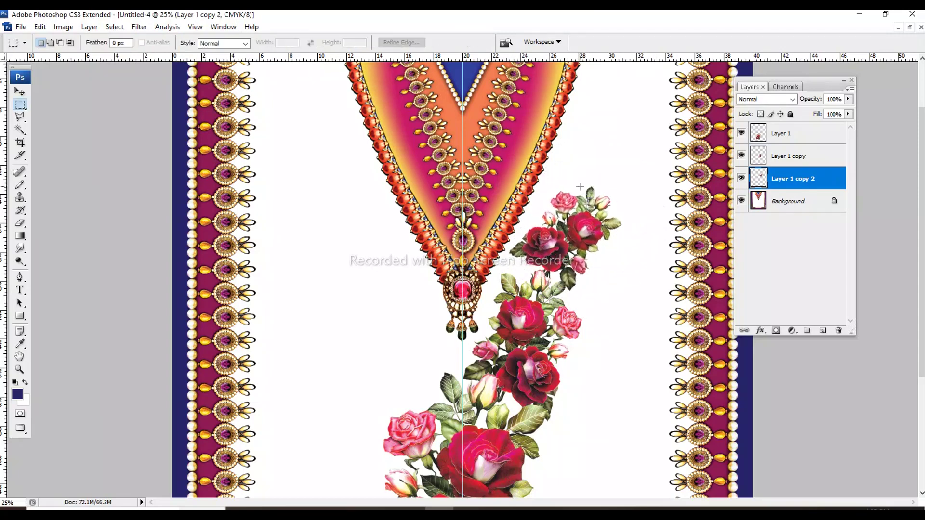
{"action": "key", "text": "ctrl+minus"}
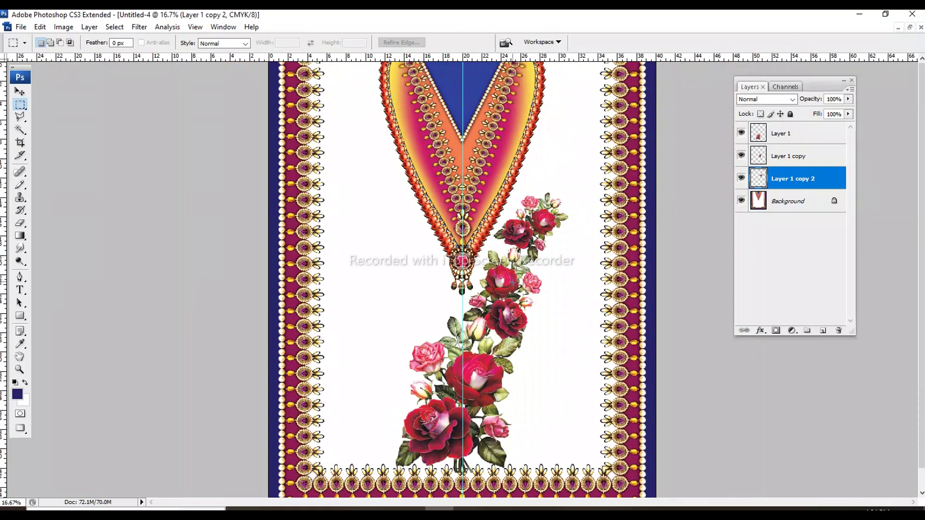
- Merge the two right-hand rose bouquet layers into a single spray
{"action": "left_click", "coordinate": [476, 294]}
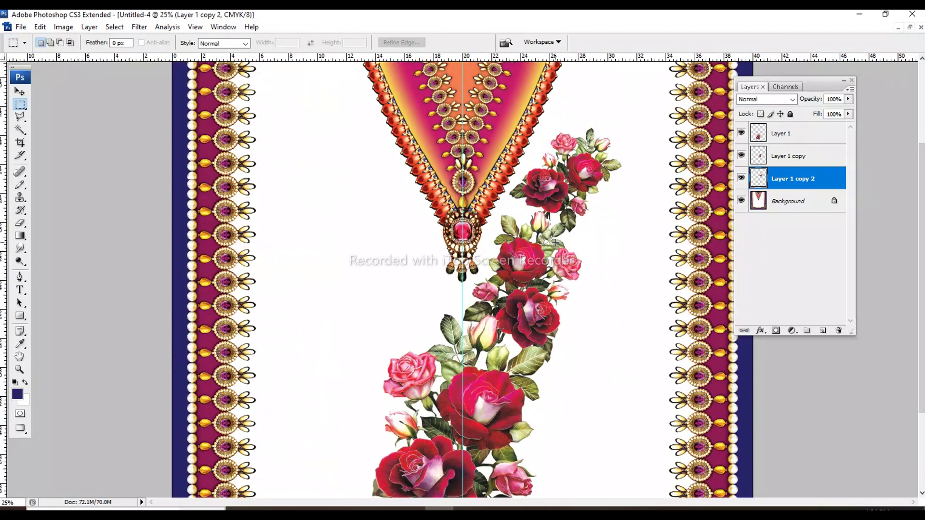
{"action": "left_click", "coordinate": [741, 155]}
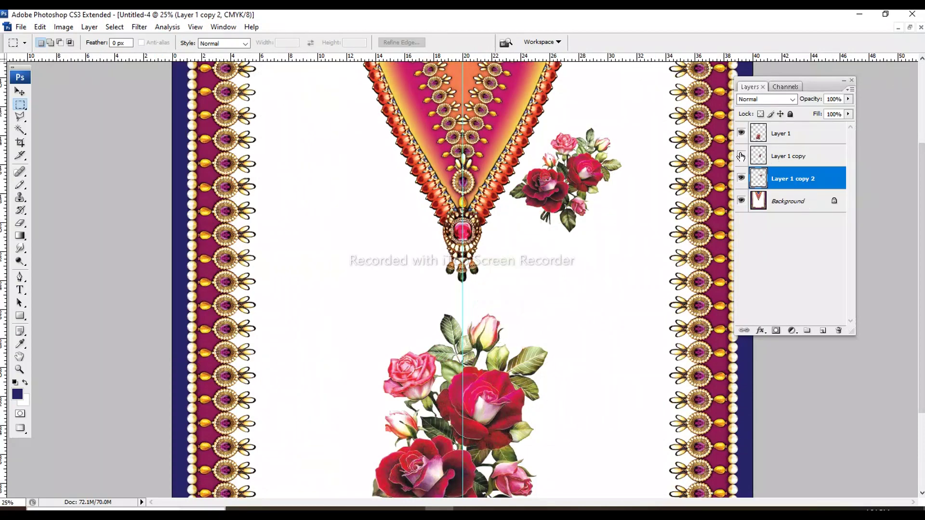
{"action": "left_click", "coordinate": [769, 158], "text": "ctrl"}
{"action": "key", "text": "ctrl+e"}
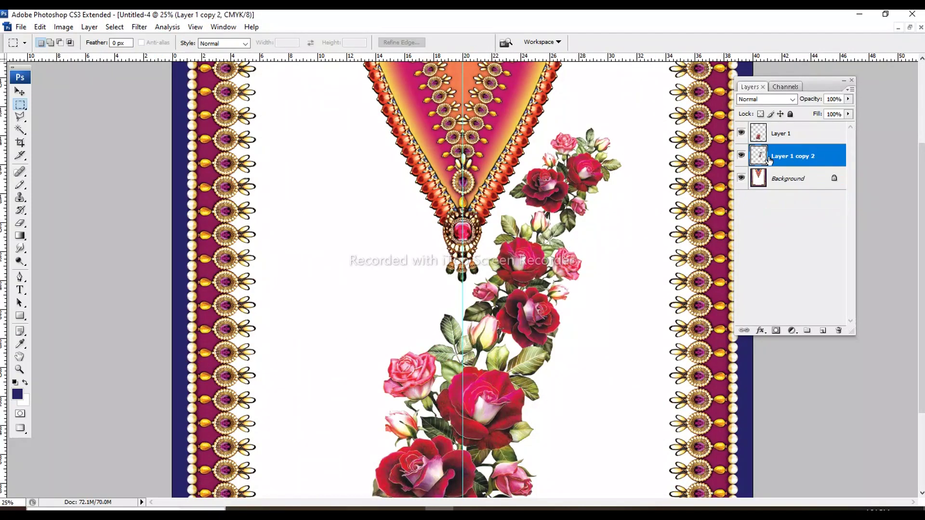
{"action": "left_click", "coordinate": [741, 155]}
- Try a flipped copy of the spray on the left, then delete it
{"action": "left_click_drag", "start_coordinate": [525, 276], "coordinate": [333, 276]}
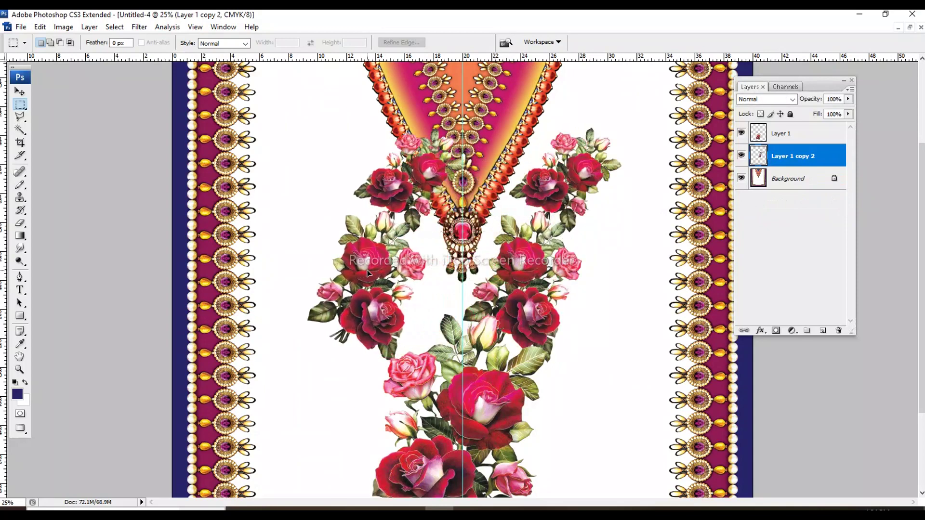
{"action": "left_click", "coordinate": [40, 27]}
{"action": "left_click", "coordinate": [222, 333]}
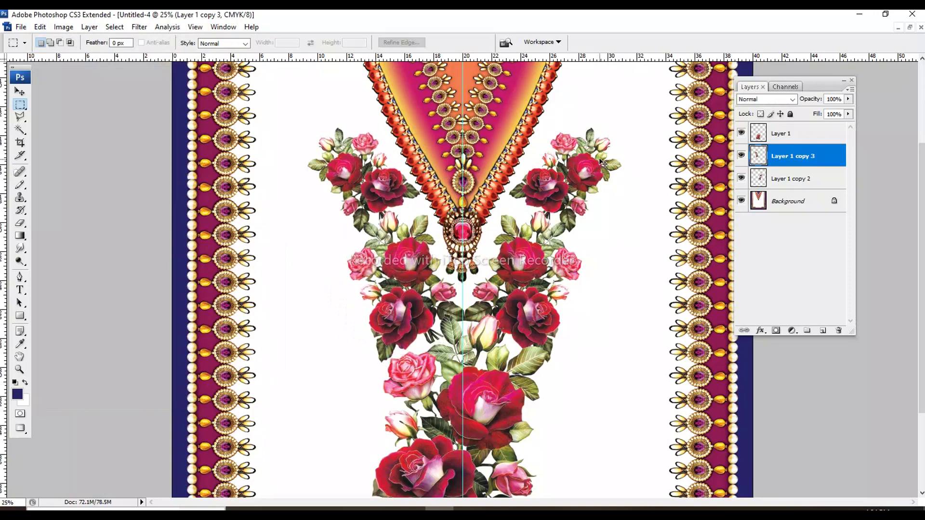
{"action": "key", "text": "Delete"}
- Pull a horizontal guide to the top of the upper roses
{"action": "key", "text": "w"}
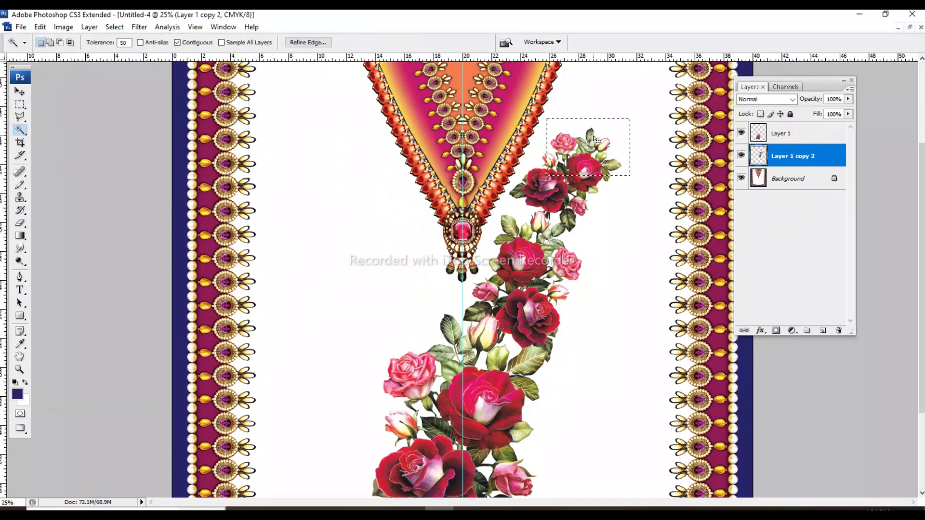
{"action": "left_click", "coordinate": [613, 114]}
{"action": "left_click_drag", "start_coordinate": [632, 58], "coordinate": [622, 127]}
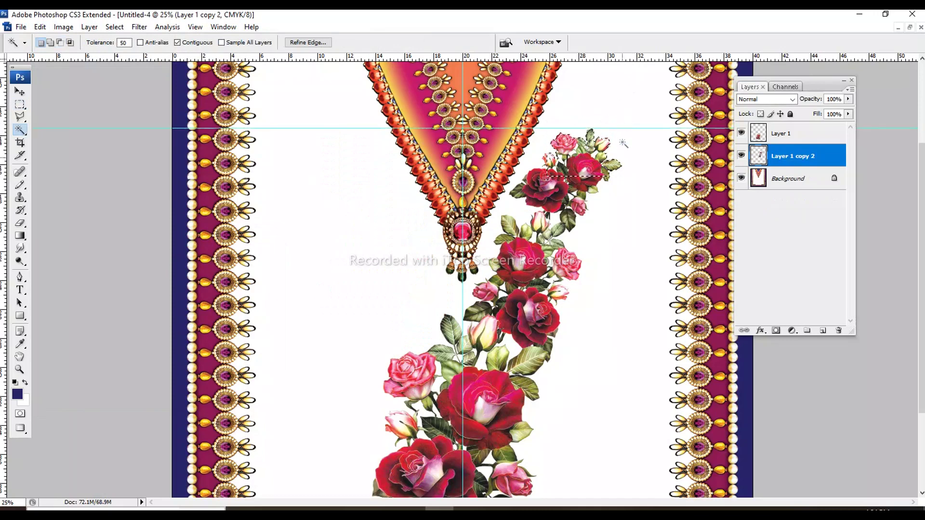
{"action": "key", "text": "m"}
{"action": "key", "text": "ctrl+d"}
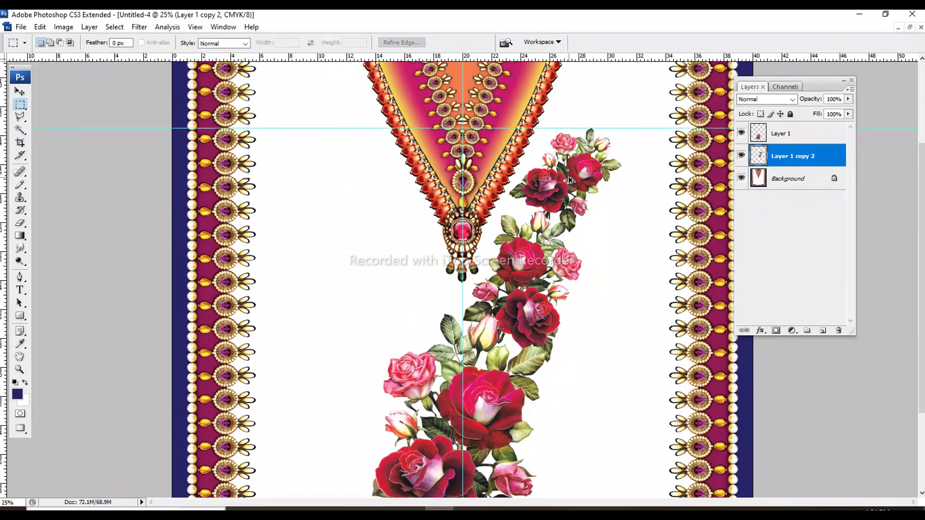
- Duplicate the spray to the left, flip it horizontally, align it as a mirror, and merge
{"action": "left_click_drag", "start_coordinate": [569, 180], "coordinate": [343, 181]}
{"action": "left_click", "coordinate": [40, 27]}
{"action": "left_click", "coordinate": [212, 356]}
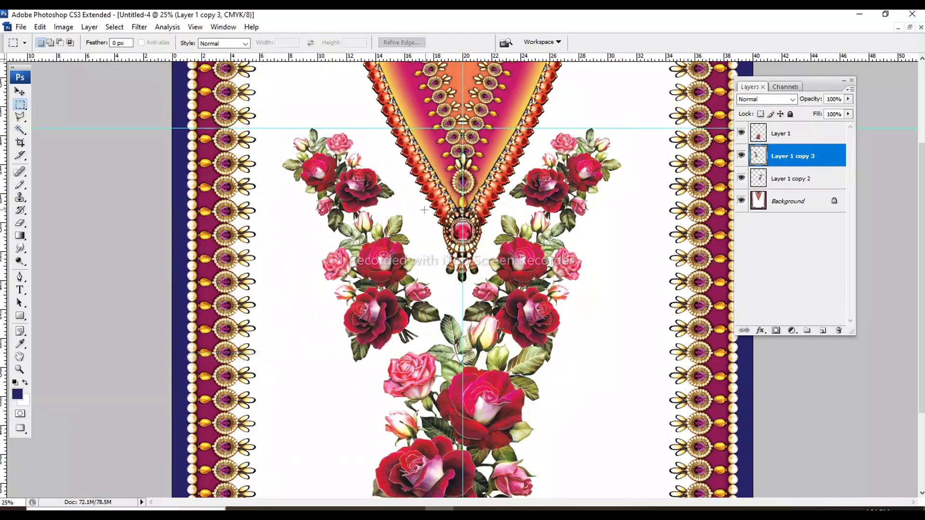
{"action": "left_click_drag", "start_coordinate": [420, 284], "coordinate": [438, 284]}
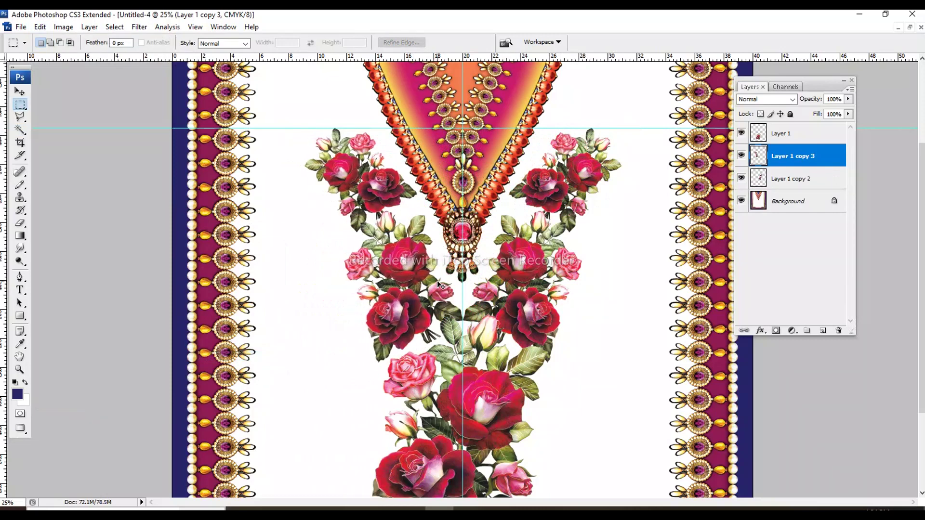
{"action": "left_click_drag", "start_coordinate": [438, 286], "coordinate": [440, 293]}
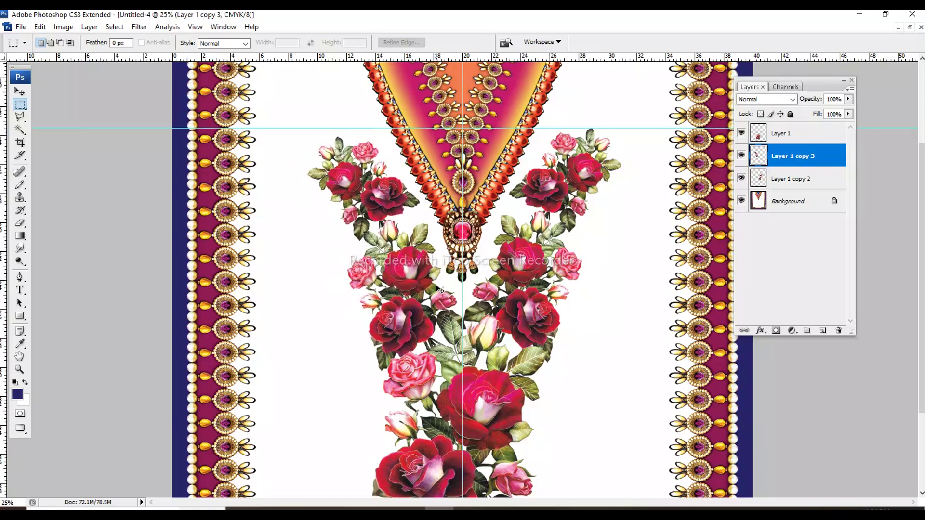
{"action": "key", "text": "ctrl+minus"}
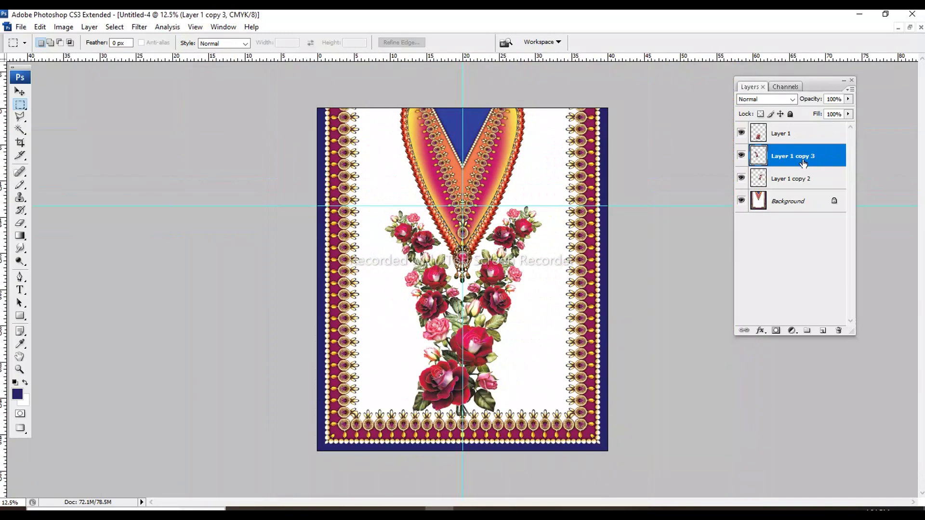
{"action": "key", "text": "ctrl+e"}
- Merge Layer 1 into the rose layer, paste a new bouquet and brighten it with Levels
{"action": "left_click", "coordinate": [781, 143]}
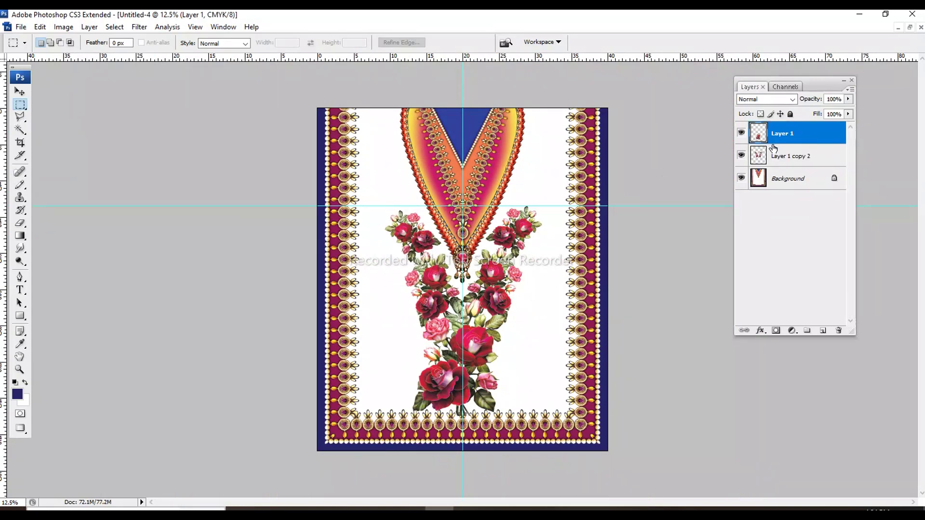
{"action": "key", "text": "ctrl+e"}
{"action": "key", "text": "ctrl+plus"}
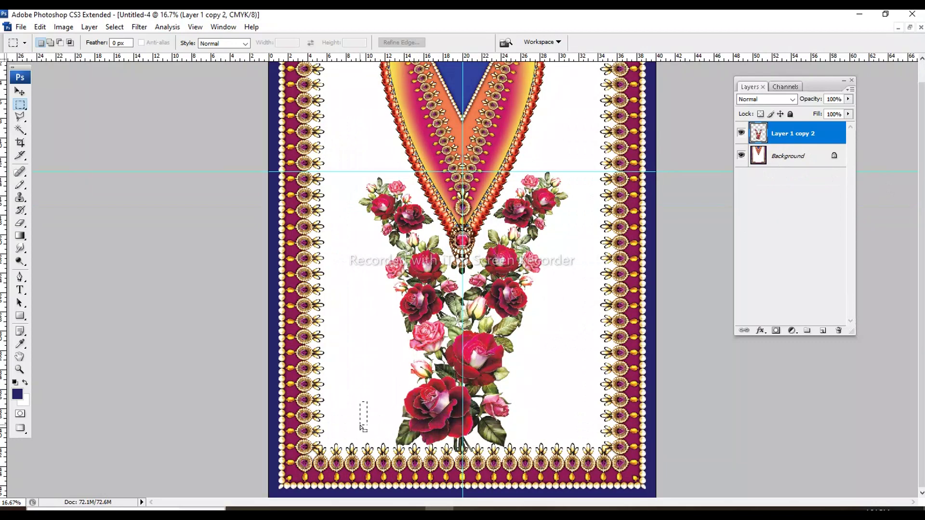
{"action": "key", "text": "ctrl+v"}
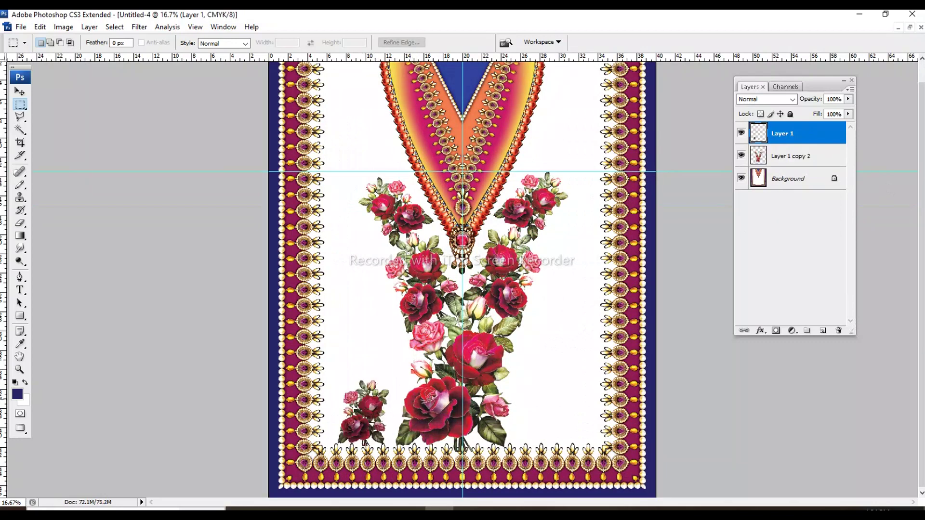
{"action": "key", "text": "ctrl+l"}
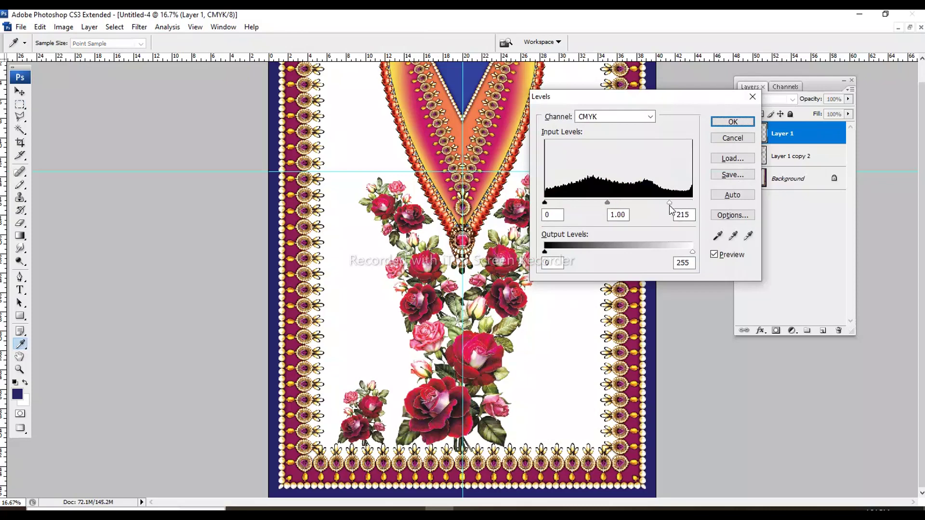
{"action": "left_click_drag", "start_coordinate": [693, 206], "coordinate": [603, 202]}
{"action": "key", "text": "Return"}
- Enlarge the bouquet at the bottom-left and shift it up and right
{"action": "key", "text": "m"}
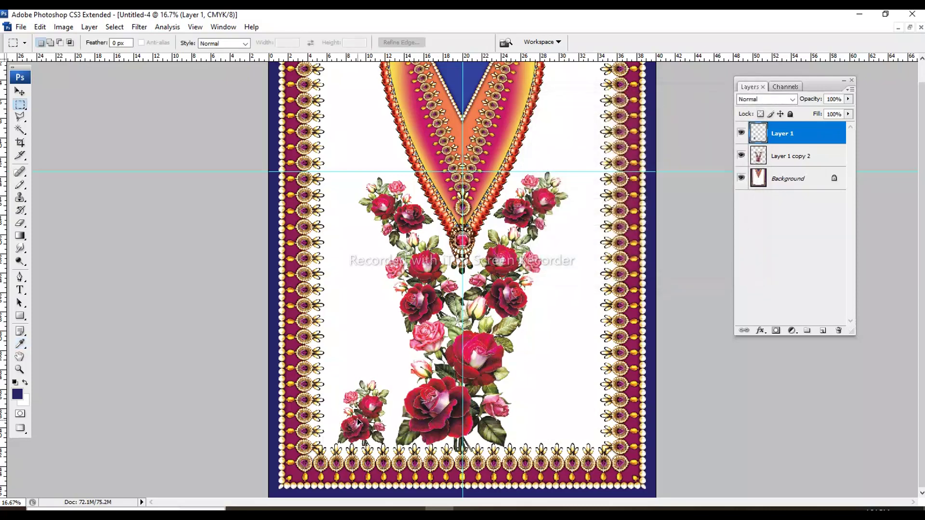
{"action": "left_click_drag", "start_coordinate": [322, 441], "coordinate": [403, 359]}
{"action": "key", "text": "ctrl+t"}
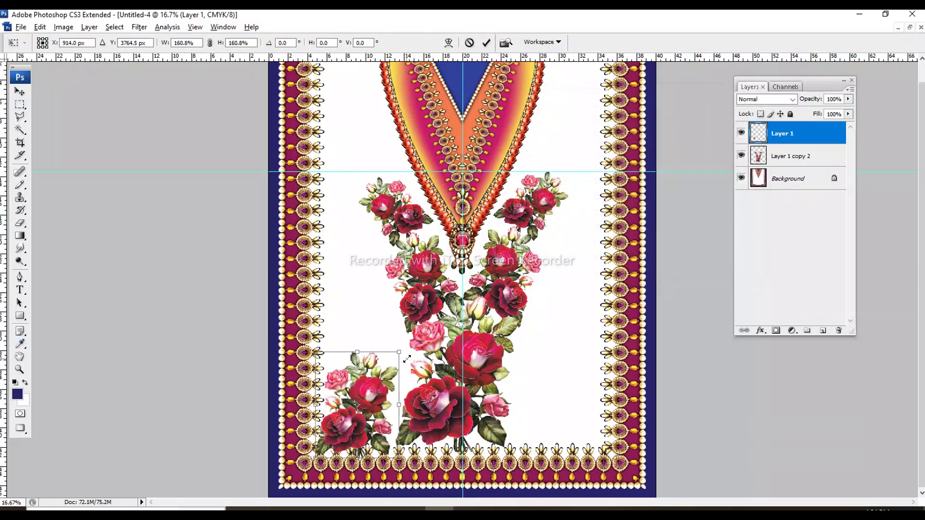
{"action": "key", "text": "Return"}
{"action": "left_click_drag", "start_coordinate": [365, 440], "coordinate": [369, 433]}
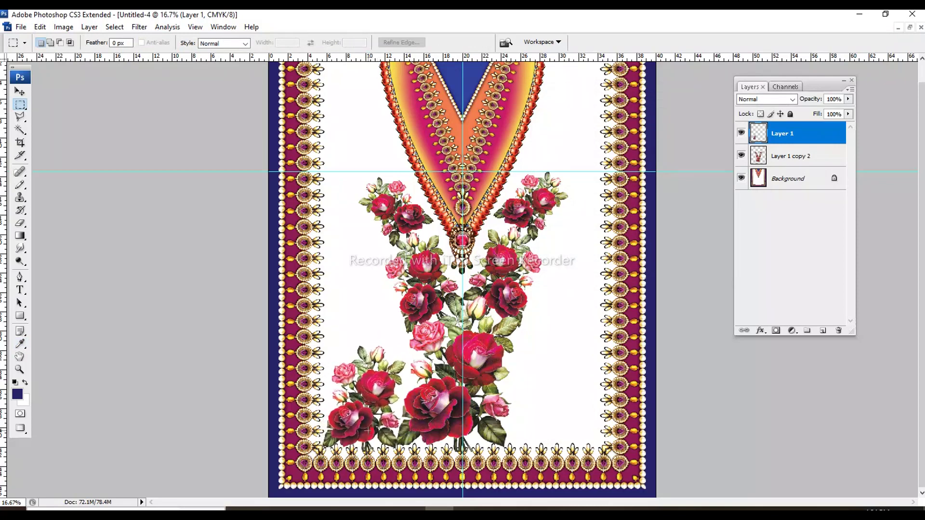
- Copy the bouquet to the bottom-right and flip it horizontally
{"action": "mouse_move", "coordinate": [368, 434]}
{"action": "left_mouse_down"}
{"action": "mouse_move", "coordinate": [516, 433]}
{"action": "mouse_move", "coordinate": [569, 422]}
{"action": "left_mouse_up"}
{"action": "left_click", "coordinate": [40, 26]}
{"action": "left_click", "coordinate": [217, 355]}
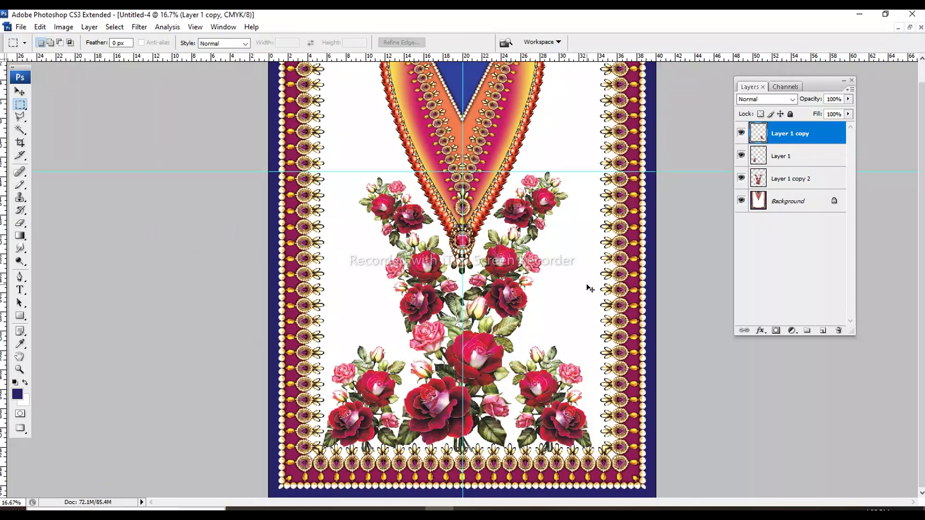
{"action": "key", "text": "ctrl+minus"}
{"action": "key", "text": "ctrl+semicolon"}
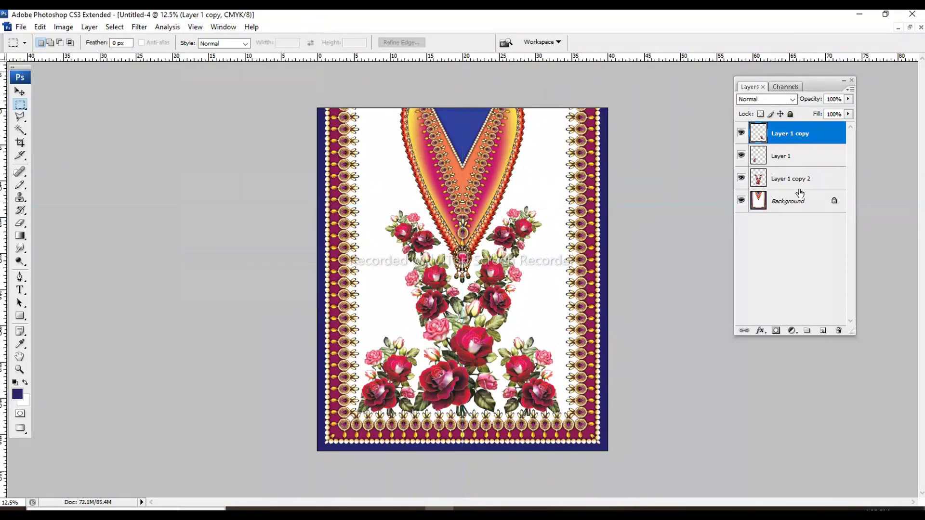
{"action": "key", "text": "ctrl+e"}
{"action": "key", "text": "ctrl+e"}
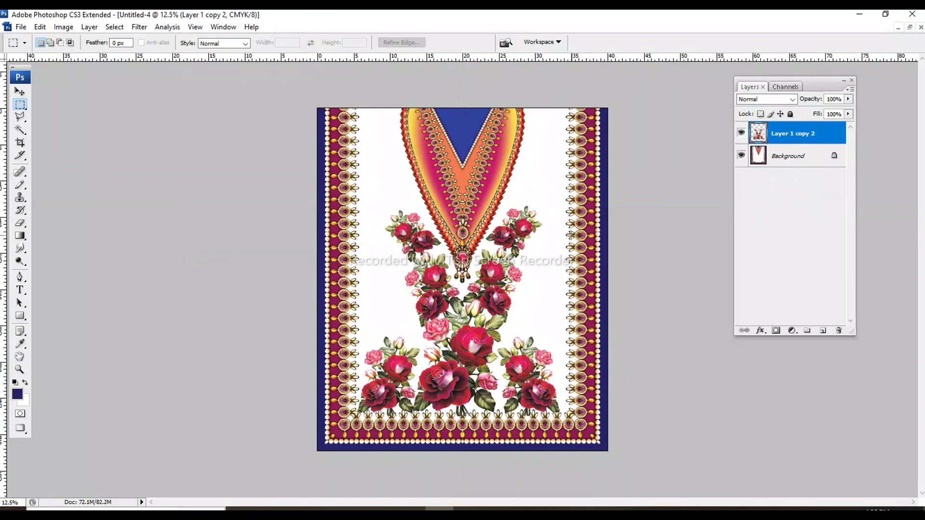
{"action": "key", "text": "ctrl+plus"}
{"action": "key", "text": "ctrl+plus"}
{"action": "key", "text": "ctrl+minus"}
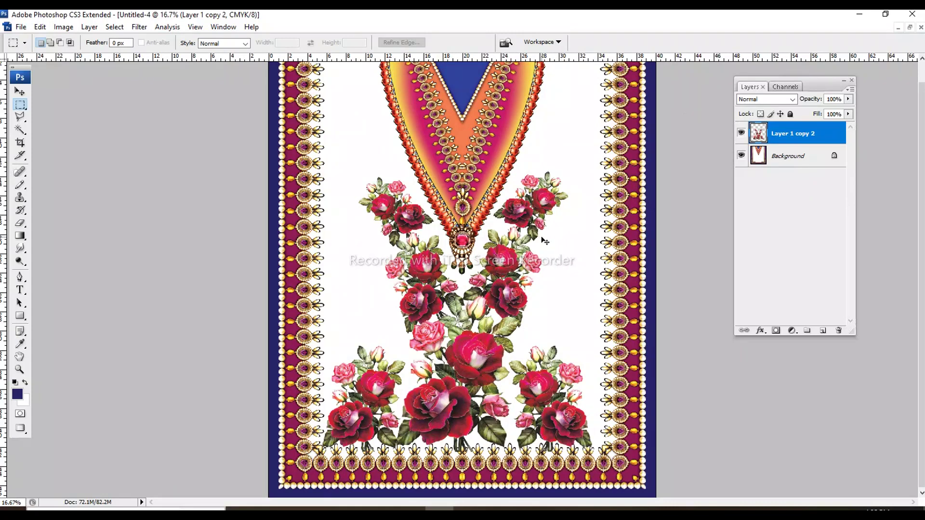
- Close the red roses and rose bouquet documents without saving
{"action": "key", "text": "ctrl+Tab"}
{"action": "key", "text": "ctrl+Tab"}
{"action": "key", "text": "ctrl+w"}
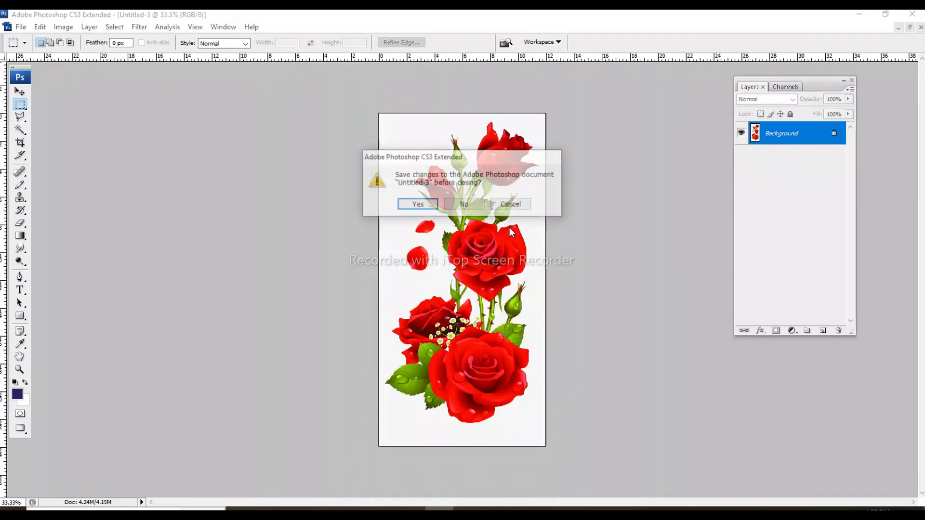
{"action": "left_click", "coordinate": [471, 205]}
{"action": "key", "text": "ctrl+w"}
{"action": "left_click", "coordinate": [466, 206]}
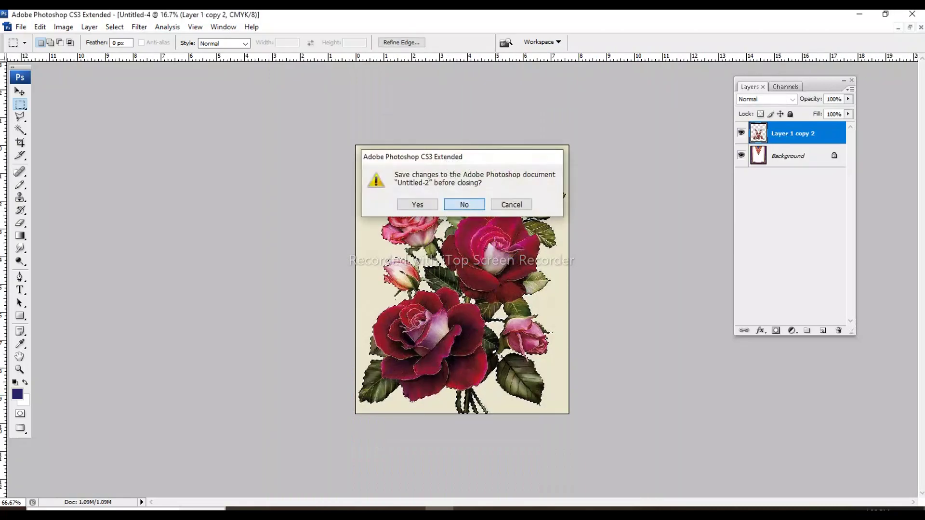
- Select all of the 39.psd marble, close it and 01.psd unsaved, and return to Untitled-4
{"action": "key", "text": "ctrl+Tab"}
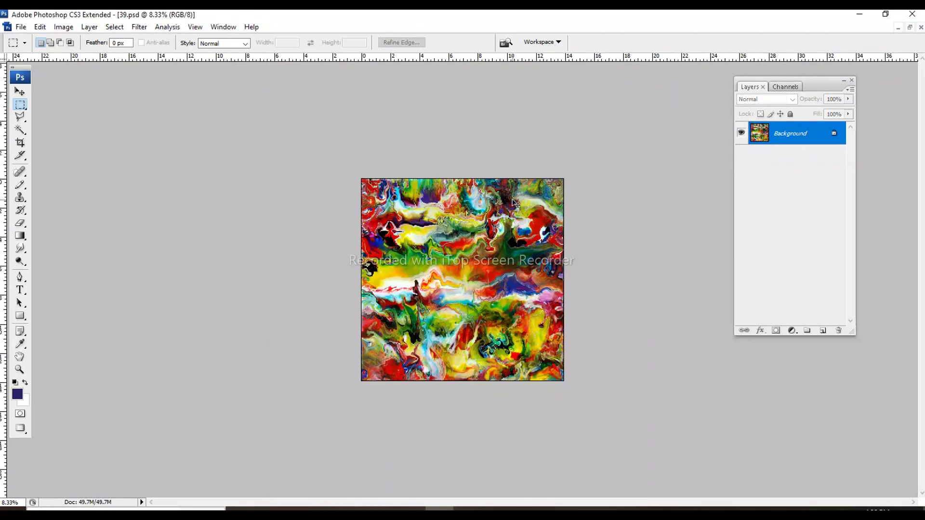
{"action": "key", "text": "ctrl+a"}
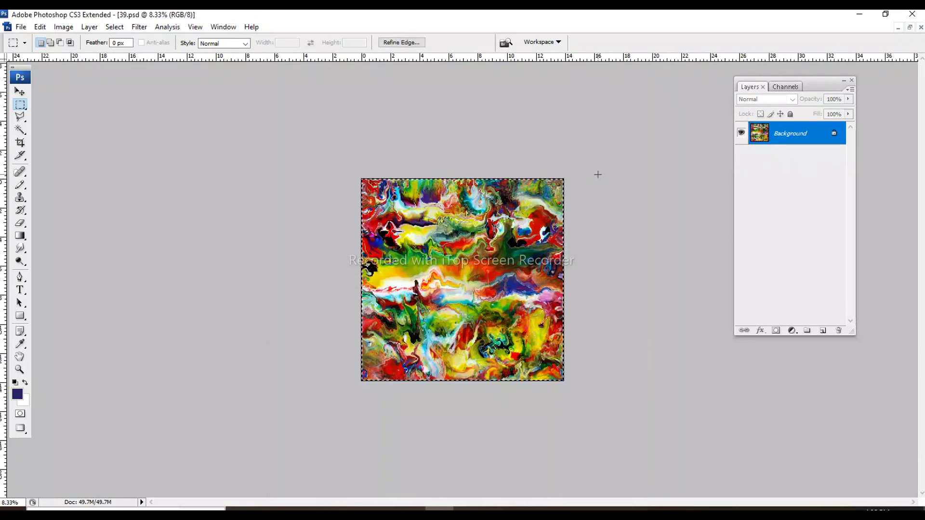
{"action": "key", "text": "ctrl+w"}
{"action": "key", "text": "ctrl+w"}
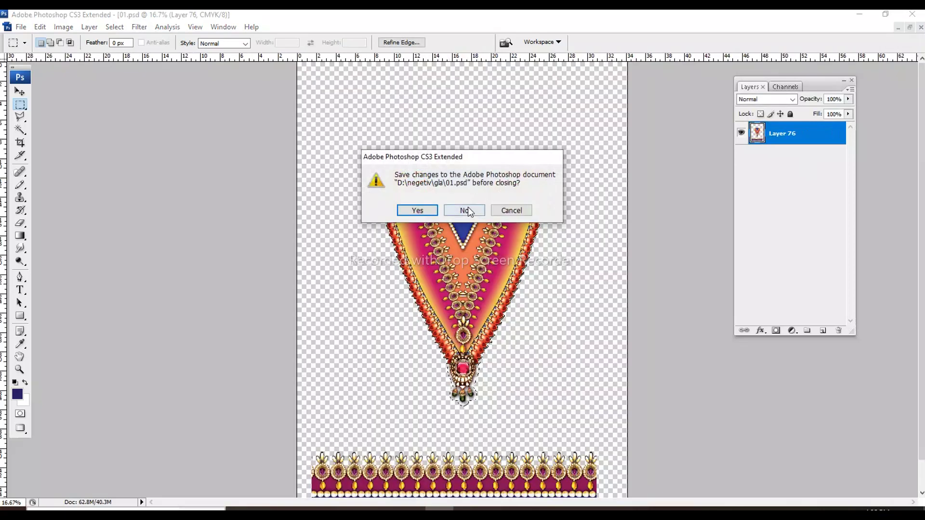
{"action": "left_click", "coordinate": [465, 211]}
{"action": "key", "text": "ctrl+Tab"}
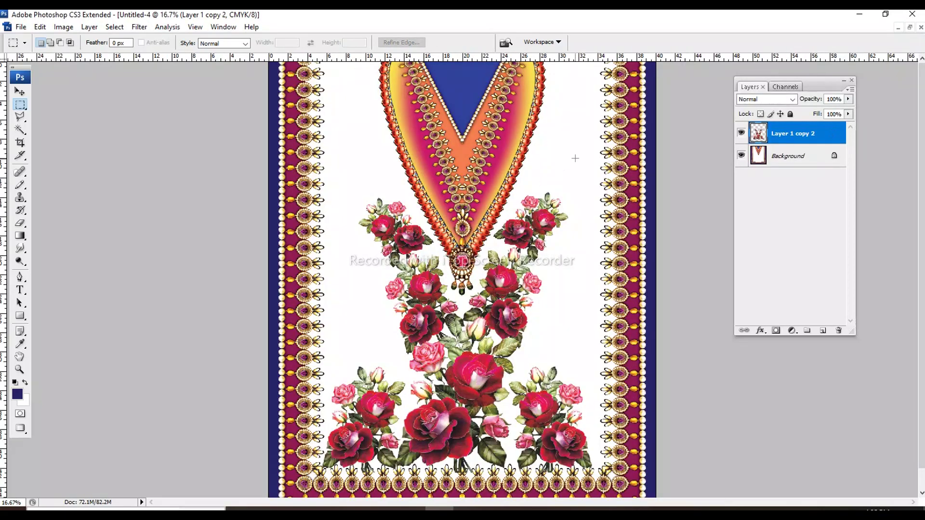
- Paste the marble and stretch it from the panel's top edge over the bottom border
{"action": "key", "text": "ctrl+v"}
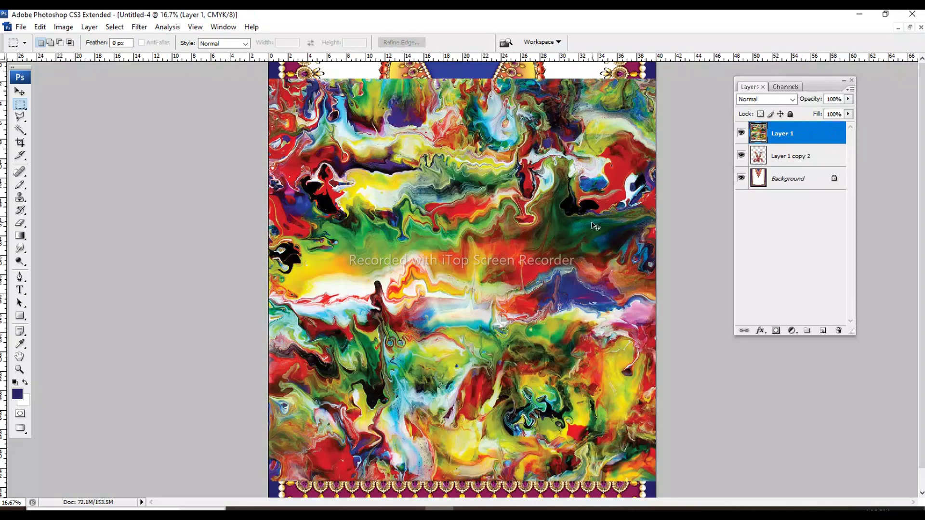
{"action": "key", "text": "ctrl+minus"}
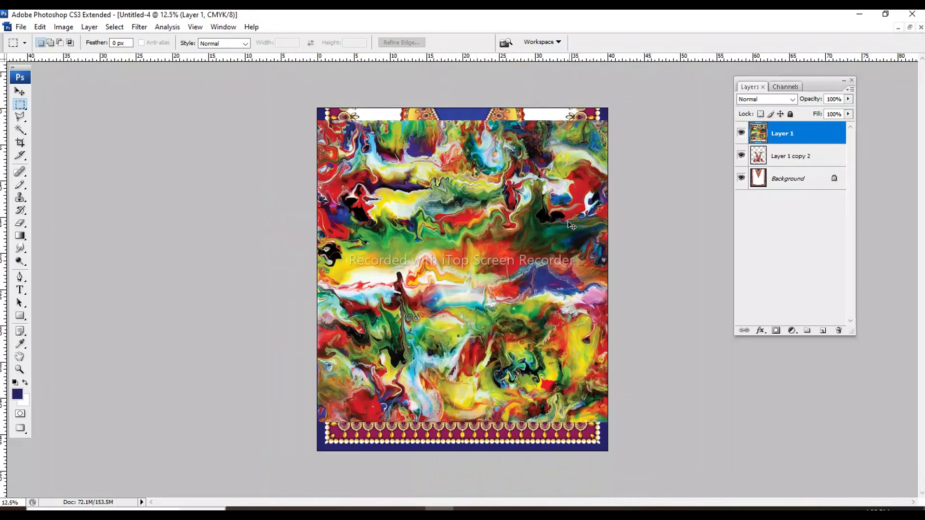
{"action": "key", "text": "ctrl+t"}
{"action": "left_click_drag", "start_coordinate": [468, 121], "coordinate": [467, 109]}
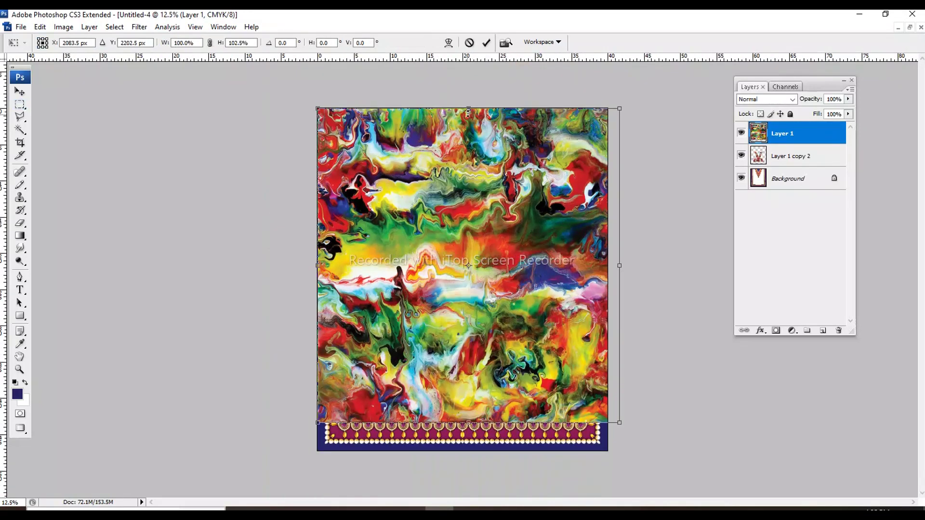
{"action": "left_click_drag", "start_coordinate": [468, 424], "coordinate": [469, 451]}
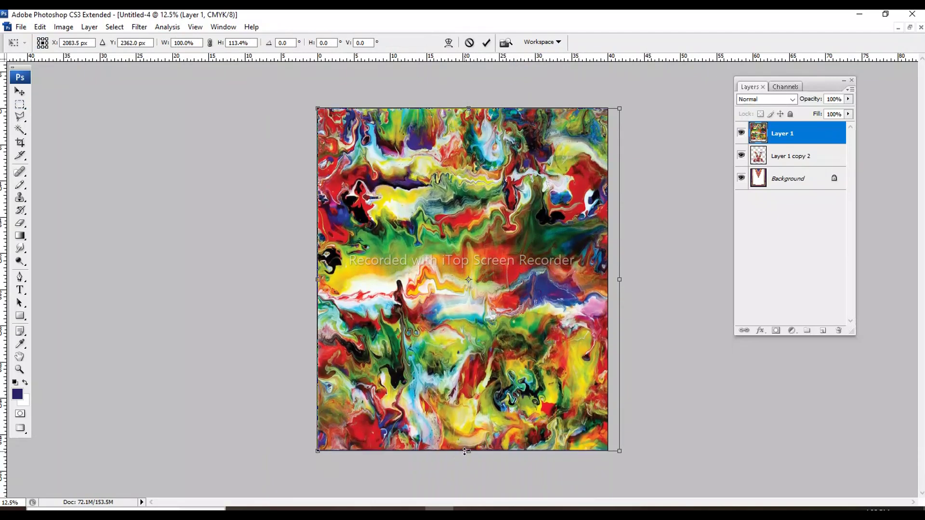
{"action": "key", "text": "Return"}
{"action": "key", "text": "m"}
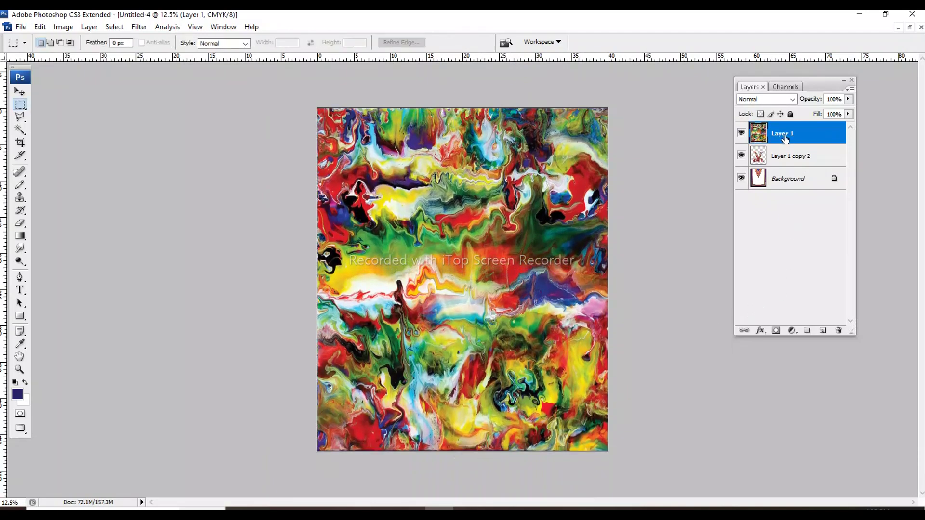
- Layer the marble between a Background copy and a white-filled original Background
{"action": "left_click_drag", "start_coordinate": [781, 137], "coordinate": [781, 170]}
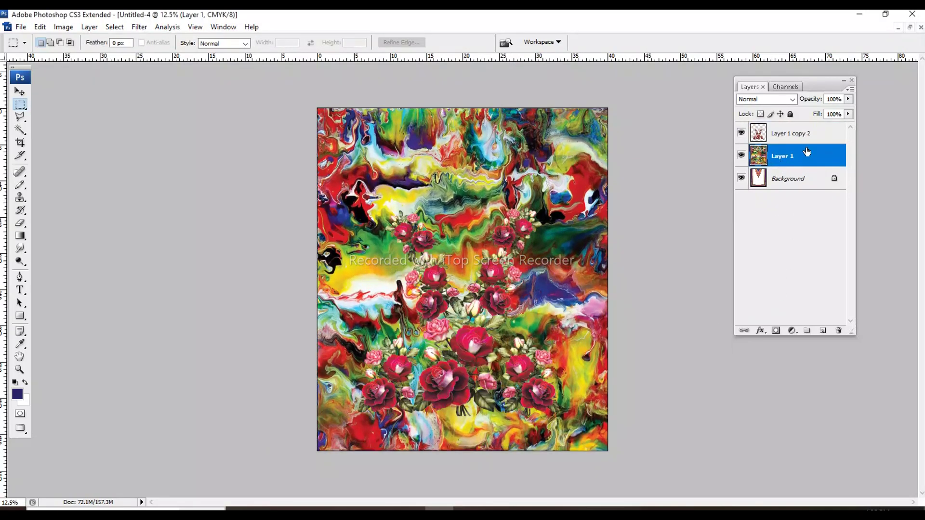
{"action": "left_click", "coordinate": [804, 179]}
{"action": "key", "text": "ctrl+j"}
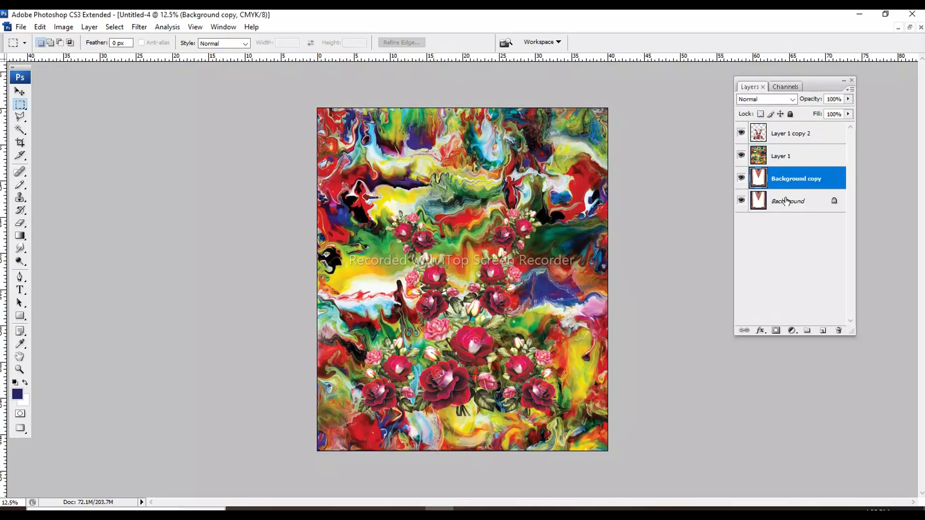
{"action": "left_click", "coordinate": [787, 201]}
{"action": "key", "text": "ctrl+a"}
{"action": "key", "text": "Delete"}
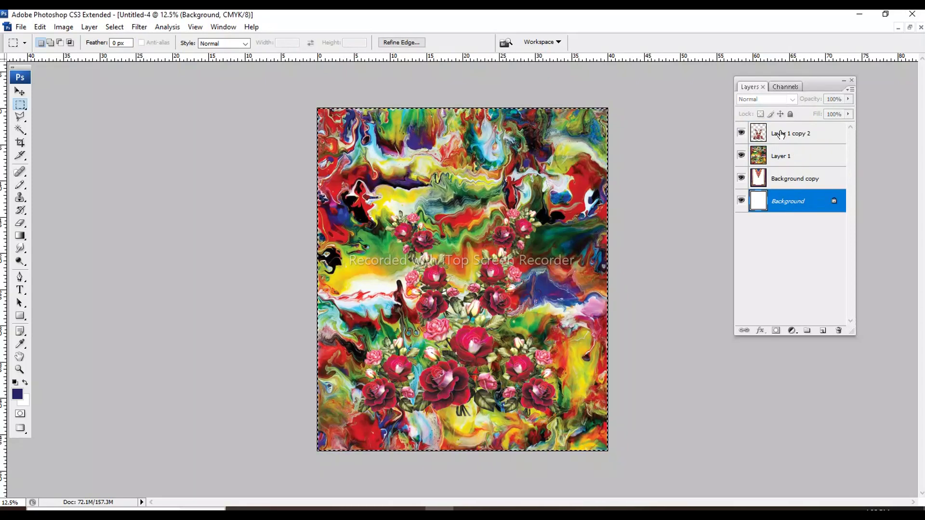
{"action": "left_click_drag", "start_coordinate": [781, 155], "coordinate": [781, 190]}
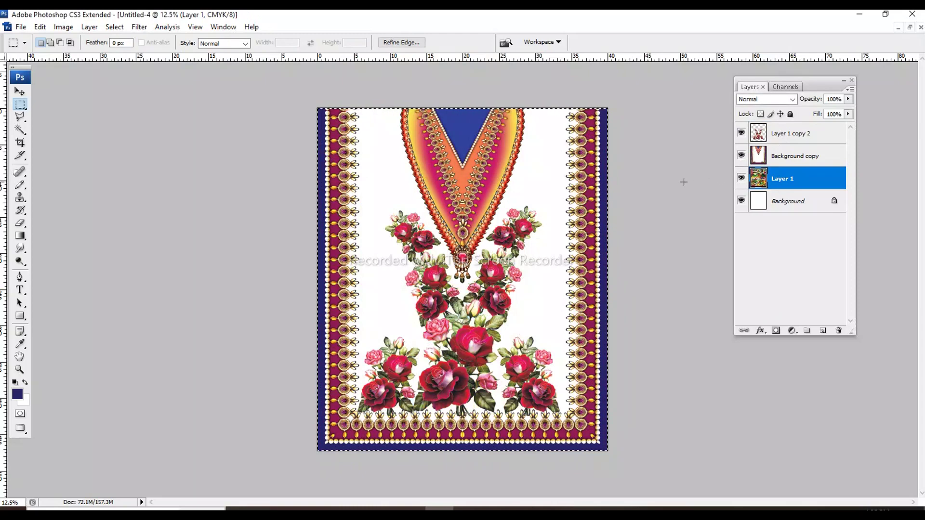
{"action": "key", "text": "ctrl+d"}
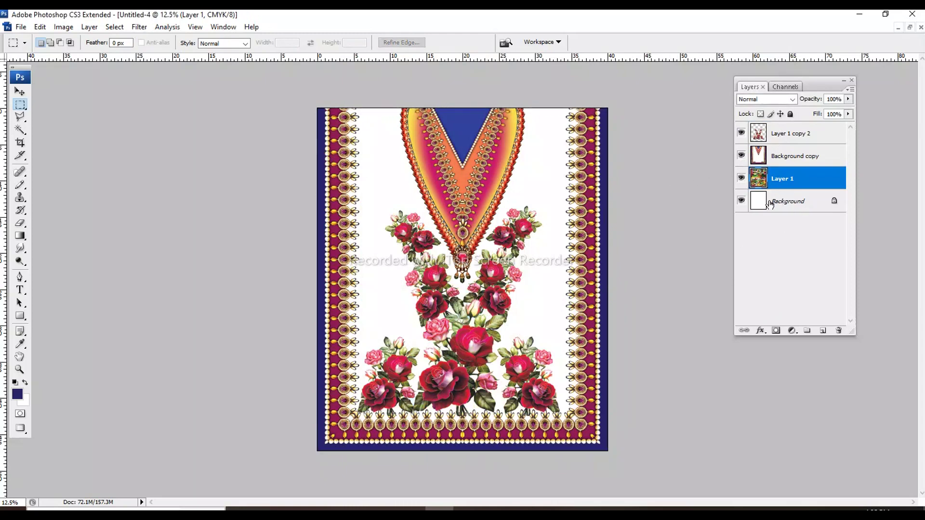
- Magic-wand and delete Background copy's white area, then toggle Layer 1 to check the marble
{"action": "left_click", "coordinate": [769, 164]}
{"action": "key", "text": "w"}
{"action": "left_click", "coordinate": [522, 188]}
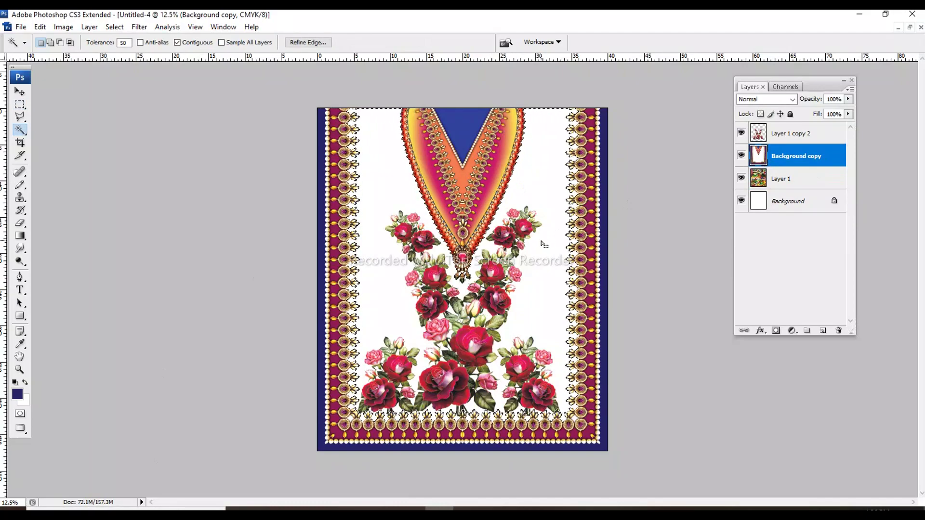
{"action": "key", "text": "Delete"}
{"action": "key", "text": "m"}
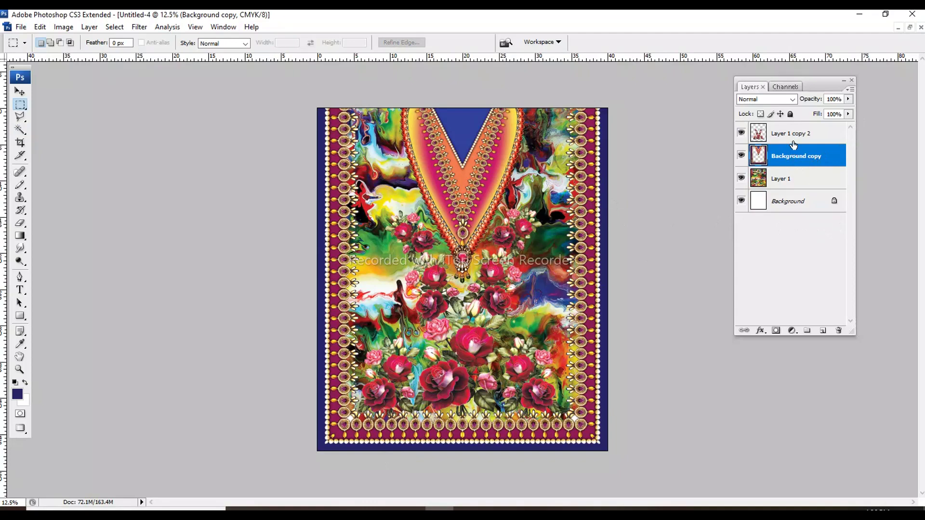
{"action": "left_click", "coordinate": [782, 177]}
{"action": "left_click", "coordinate": [741, 178]}
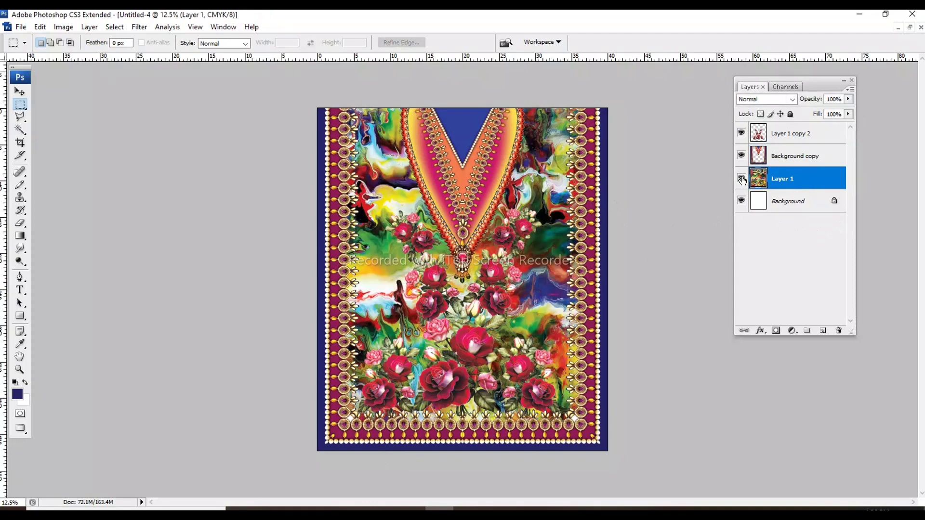
{"action": "left_click", "coordinate": [741, 178]}
{"action": "left_click", "coordinate": [741, 178]}
- Try Hue/Saturation changes on the marble (hue -25, lower saturation) and cancel them
{"action": "key", "text": "ctrl+plus"}
{"action": "key", "text": "ctrl+u"}
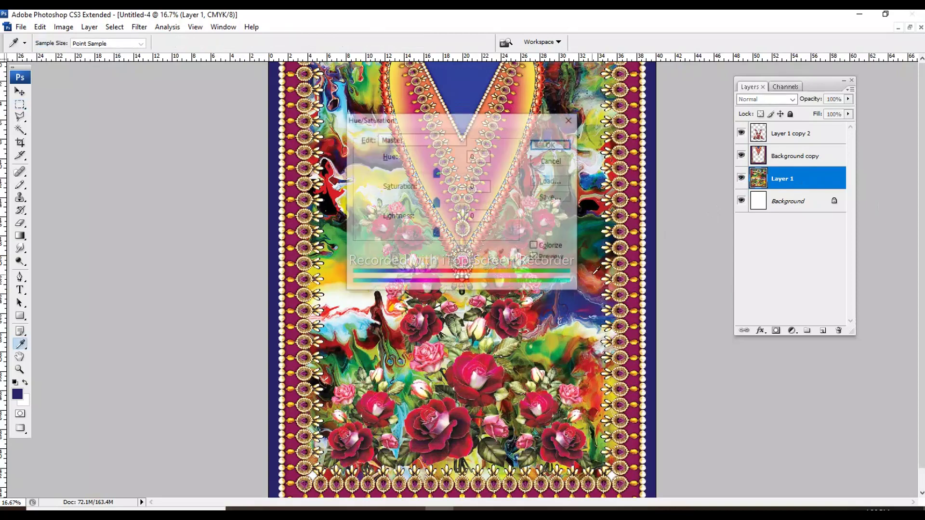
{"action": "left_click_drag", "start_coordinate": [501, 118], "coordinate": [785, 59]}
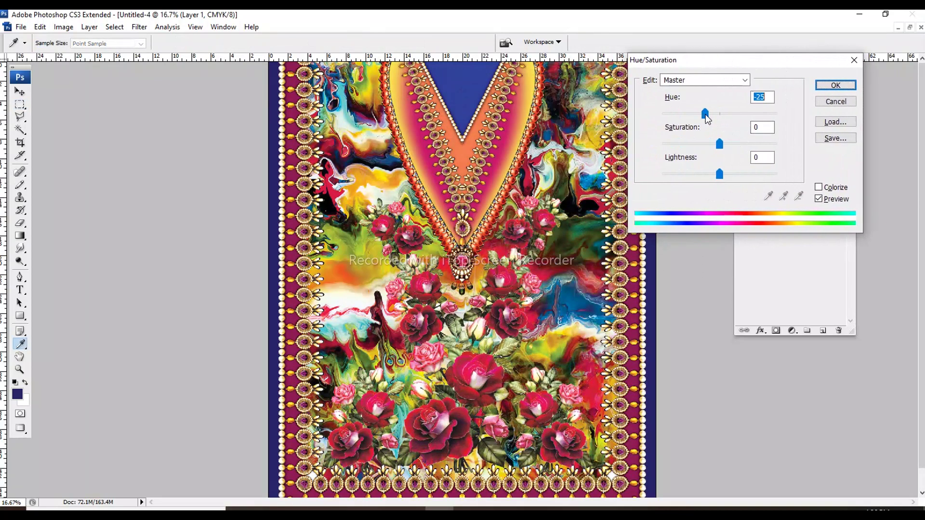
{"action": "left_click_drag", "start_coordinate": [719, 114], "coordinate": [706, 114]}
{"action": "left_click", "coordinate": [823, 101]}
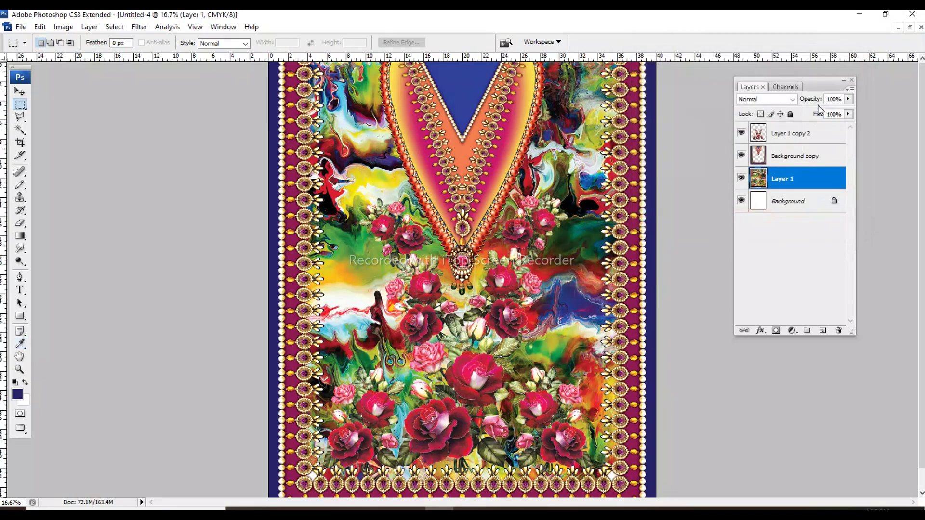
{"action": "key", "text": "ctrl+u"}
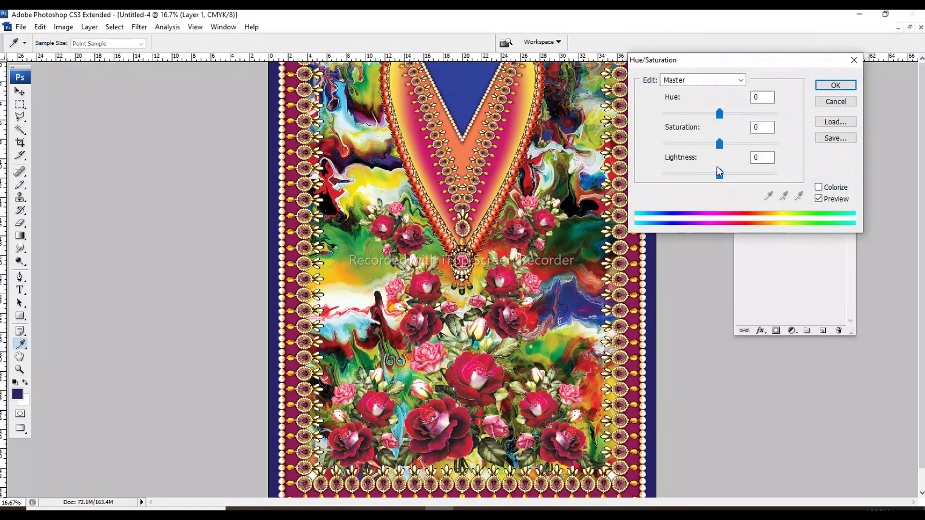
{"action": "mouse_move", "coordinate": [720, 145]}
{"action": "left_mouse_down"}
{"action": "mouse_move", "coordinate": [681, 144]}
{"action": "mouse_move", "coordinate": [694, 144]}
{"action": "left_mouse_up"}
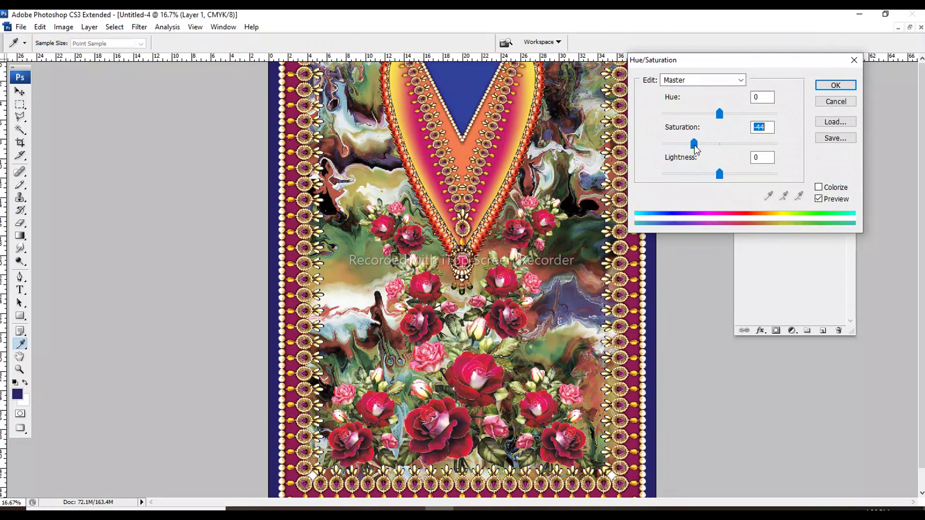
{"action": "mouse_move", "coordinate": [720, 174]}
{"action": "left_mouse_down"}
{"action": "mouse_move", "coordinate": [704, 174]}
{"action": "mouse_move", "coordinate": [747, 175]}
{"action": "left_mouse_up"}
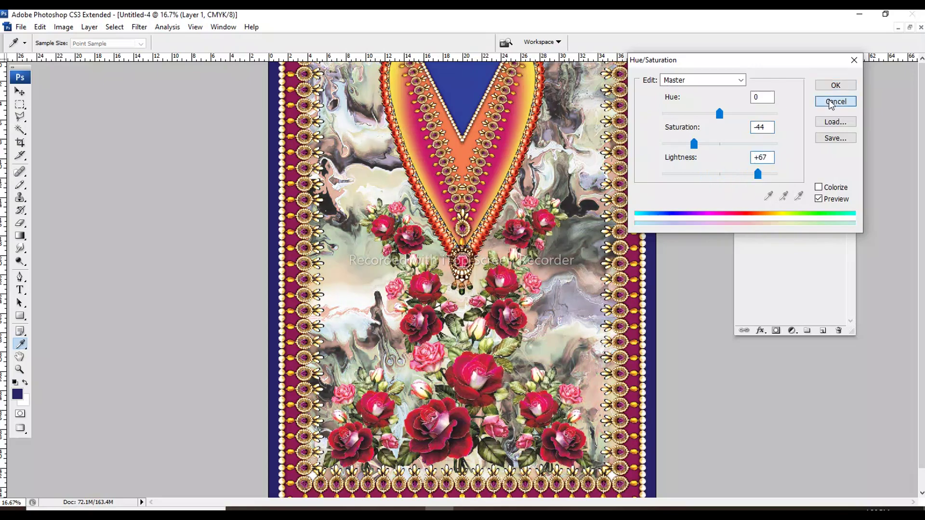
{"action": "left_click", "coordinate": [835, 102]}
- Lighten the marble with Levels by raising the output black level
{"action": "key", "text": "ctrl+l"}
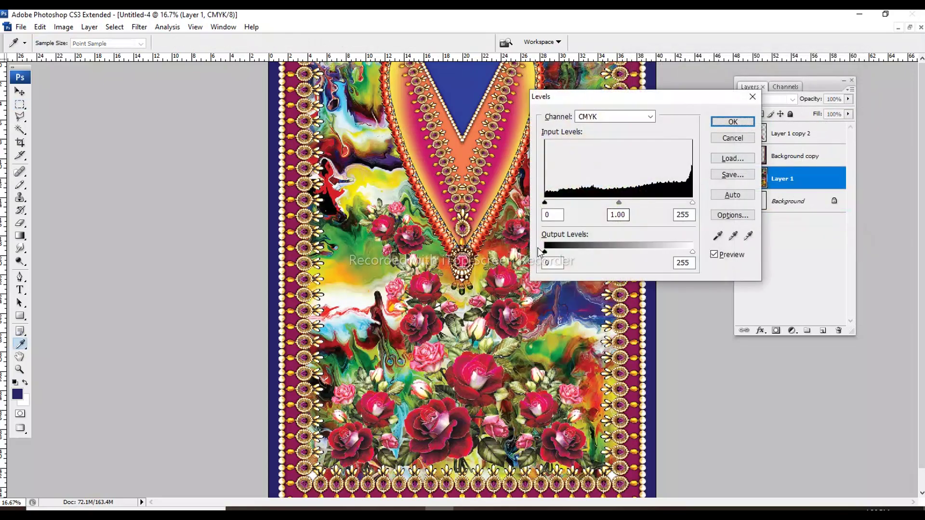
{"action": "left_click_drag", "start_coordinate": [545, 251], "coordinate": [645, 250]}
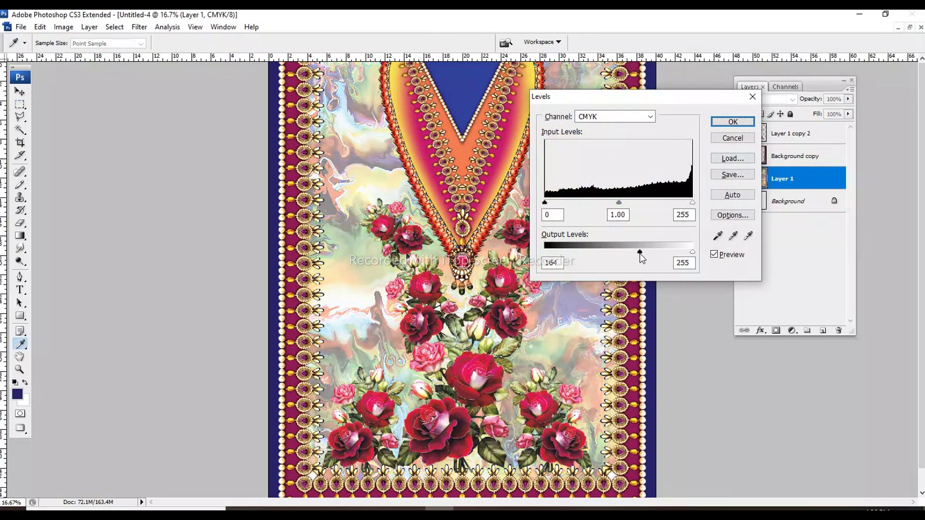
{"action": "key", "text": "Return"}
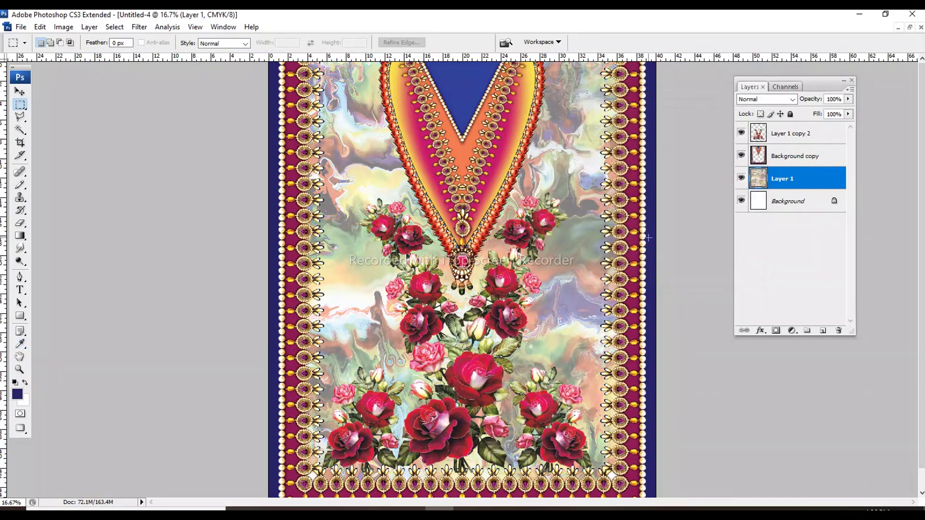
- Select the top half of the marble, feather it 10 px, and raise Lightness to +49
{"action": "key", "text": "ctrl+minus"}
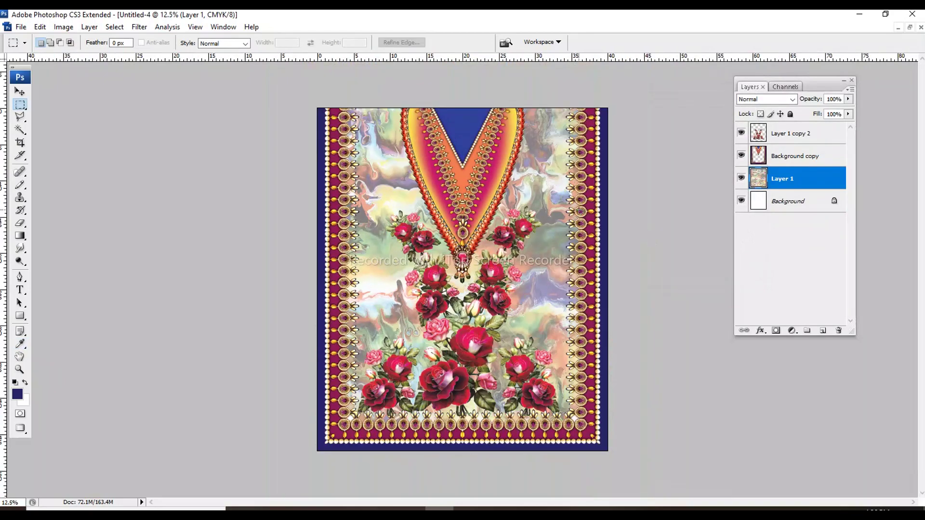
{"action": "left_click_drag", "start_coordinate": [398, 241], "coordinate": [267, 300]}
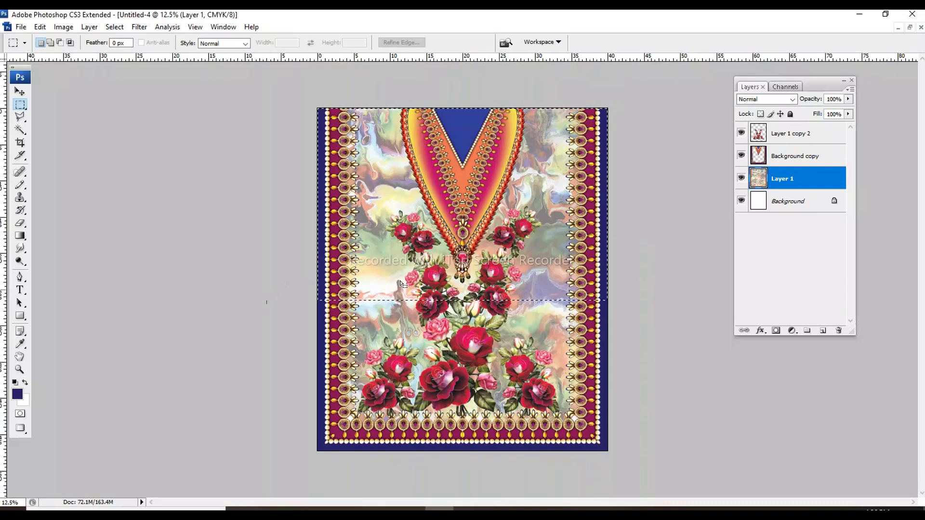
{"action": "left_click", "coordinate": [107, 28]}
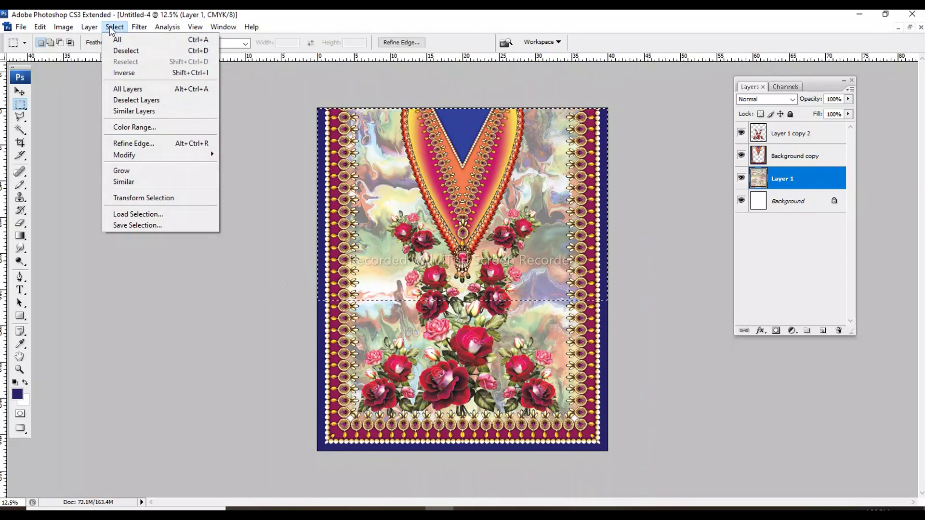
{"action": "mouse_move", "coordinate": [158, 154]}
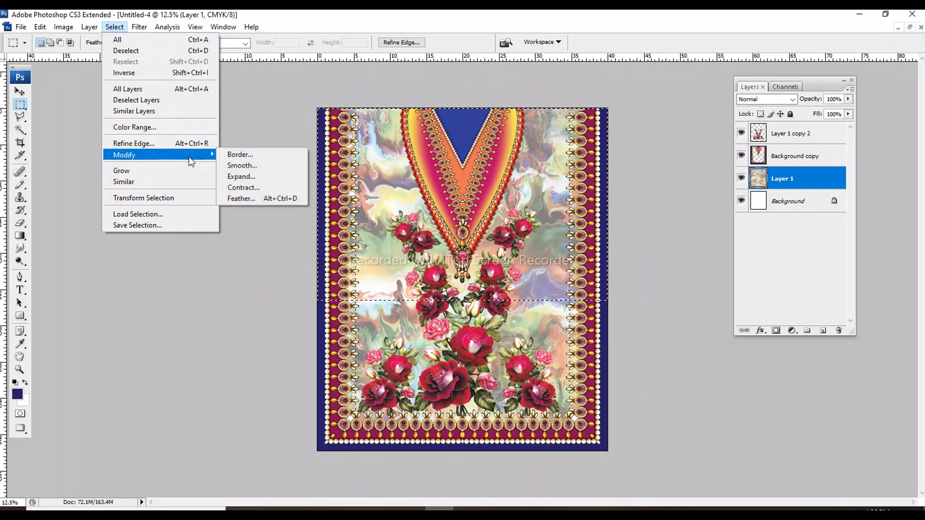
{"action": "left_click", "coordinate": [244, 197]}
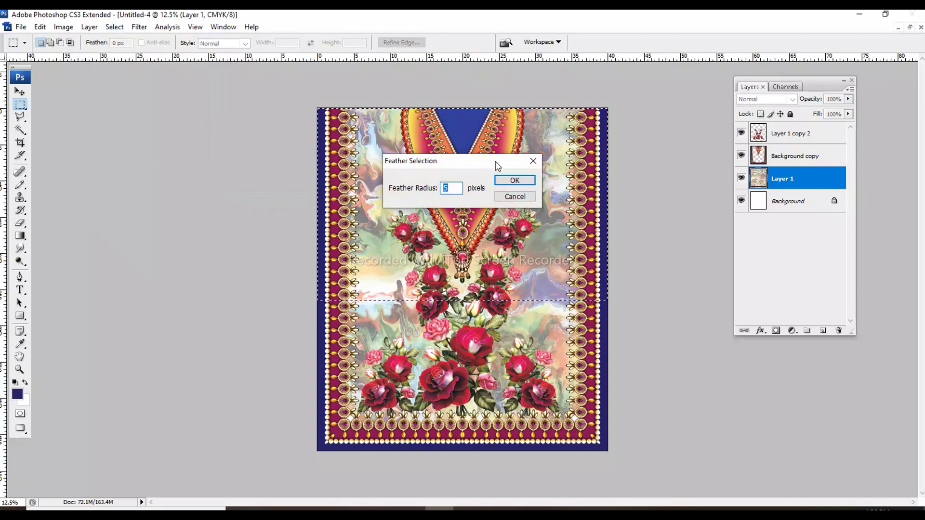
{"action": "type", "text": "10"}
{"action": "key", "text": "Return"}
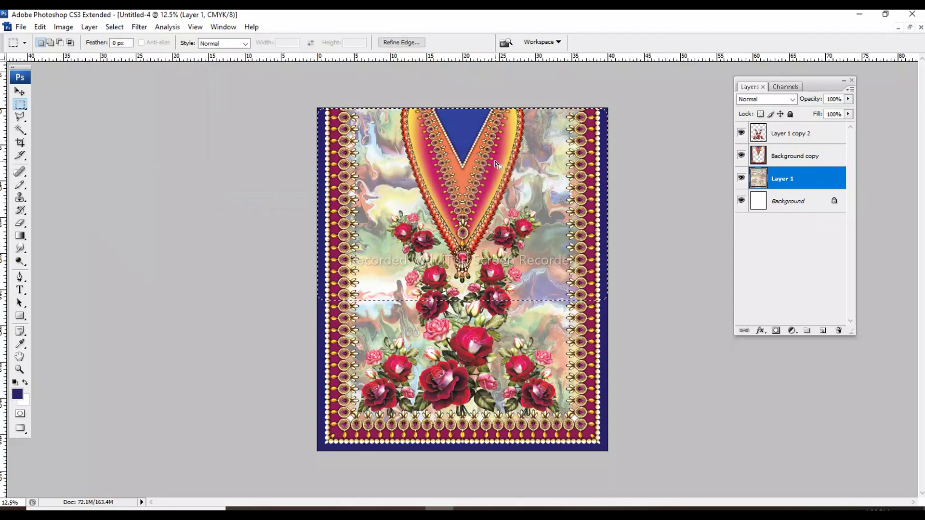
{"action": "key", "text": "ctrl+u"}
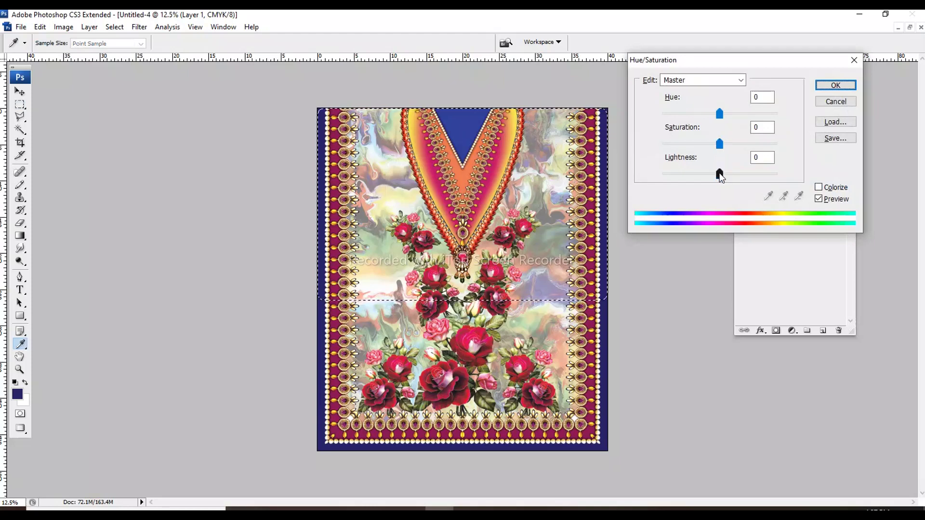
{"action": "mouse_move", "coordinate": [719, 174]}
{"action": "left_mouse_down"}
{"action": "mouse_move", "coordinate": [762, 174]}
{"action": "mouse_move", "coordinate": [750, 173]}
{"action": "left_mouse_up"}
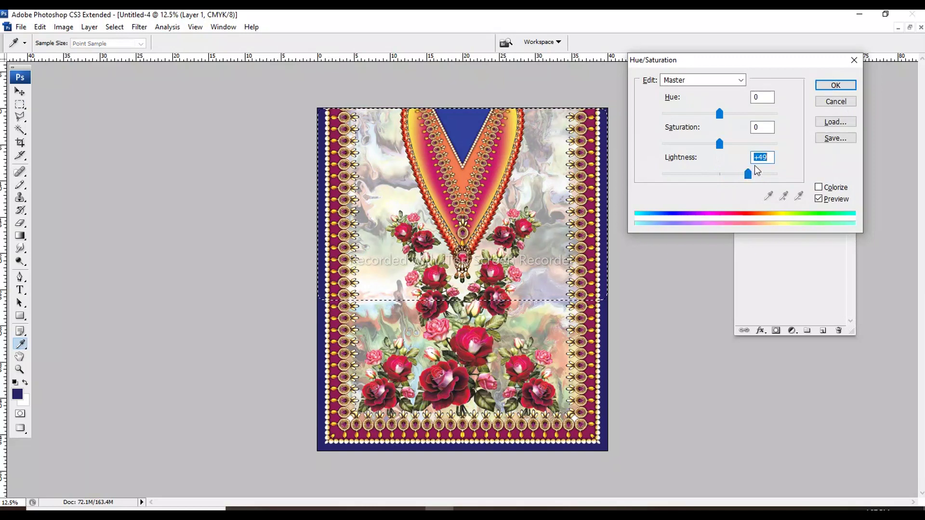
{"action": "key", "text": "Return"}
- Lighten a shorter top band by about +45 more, then deselect
{"action": "key", "text": "m"}
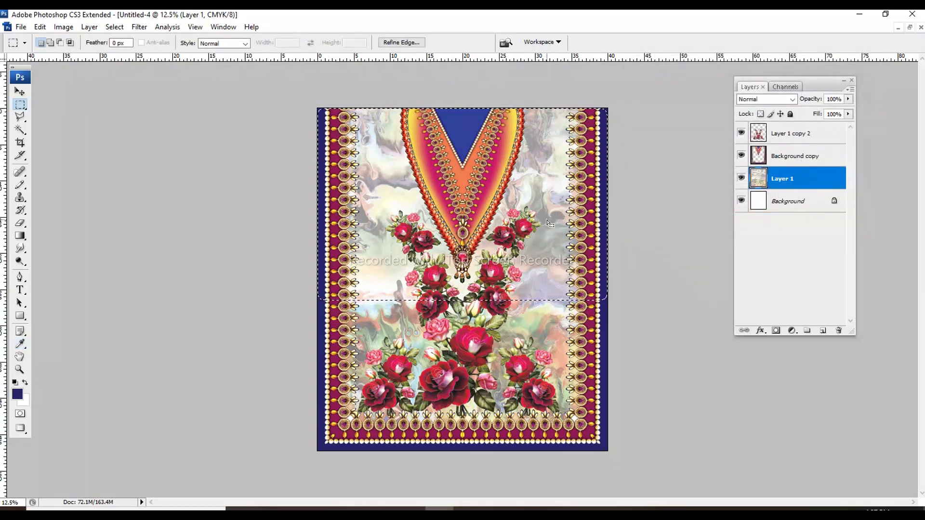
{"action": "left_click_drag", "start_coordinate": [622, 104], "coordinate": [312, 257]}
{"action": "left_click_drag", "start_coordinate": [548, 178], "coordinate": [556, 133]}
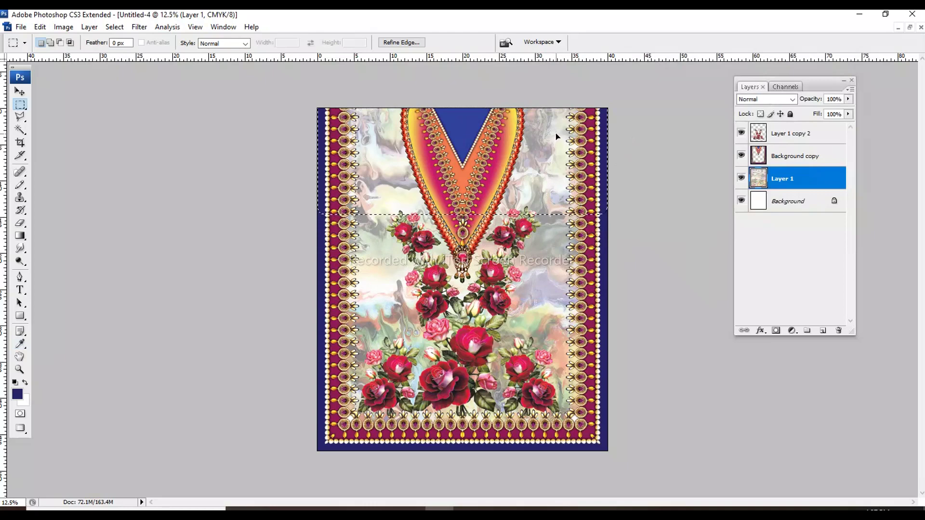
{"action": "key", "text": "ctrl+u"}
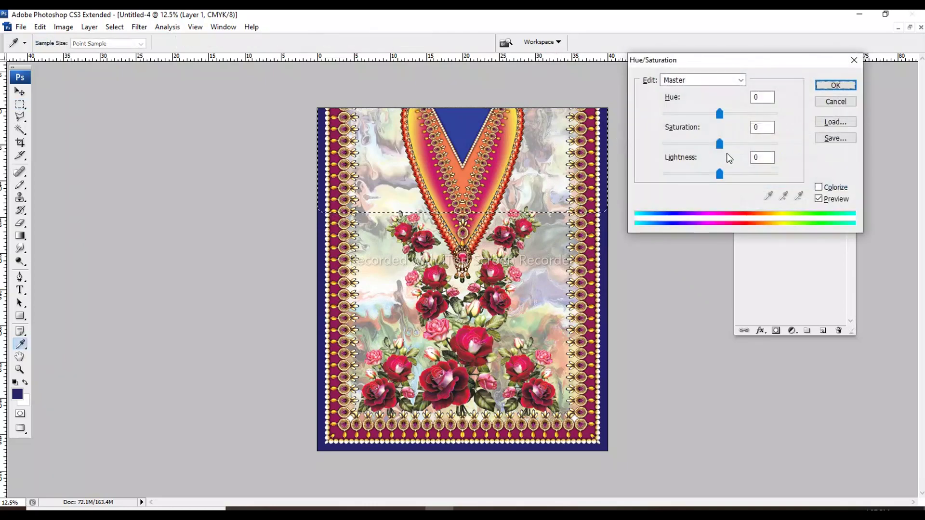
{"action": "left_click_drag", "start_coordinate": [719, 174], "coordinate": [747, 177]}
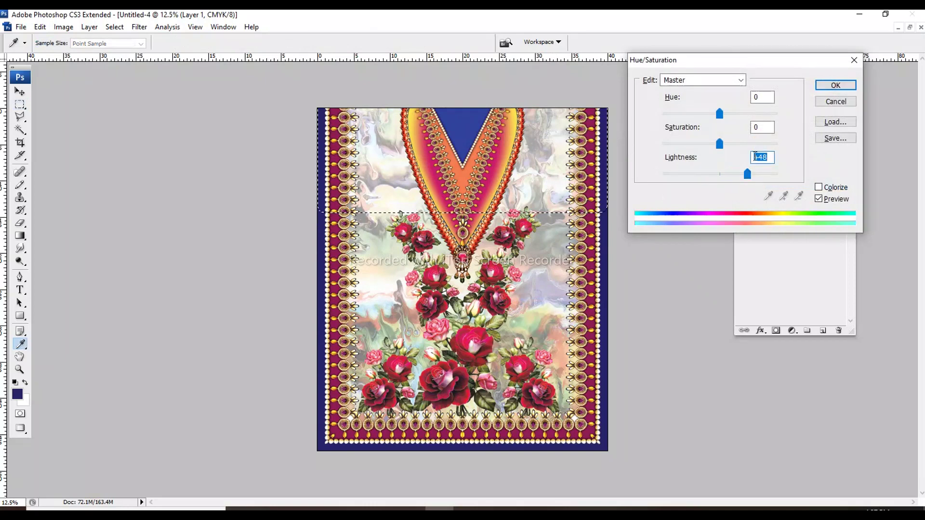
{"action": "key", "text": "Return"}
{"action": "key", "text": "m"}
{"action": "key", "text": "ctrl+d"}
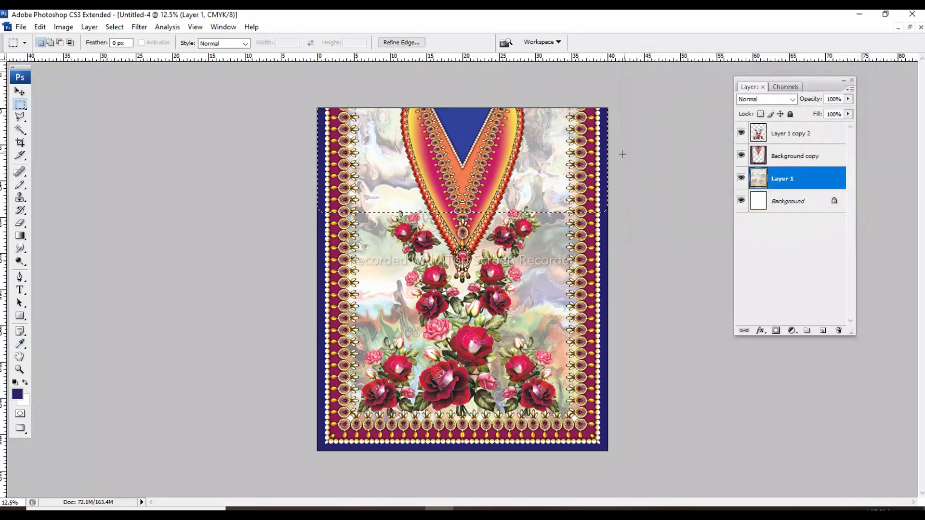
{"action": "left_click", "coordinate": [454, 358], "text": "ctrl"}
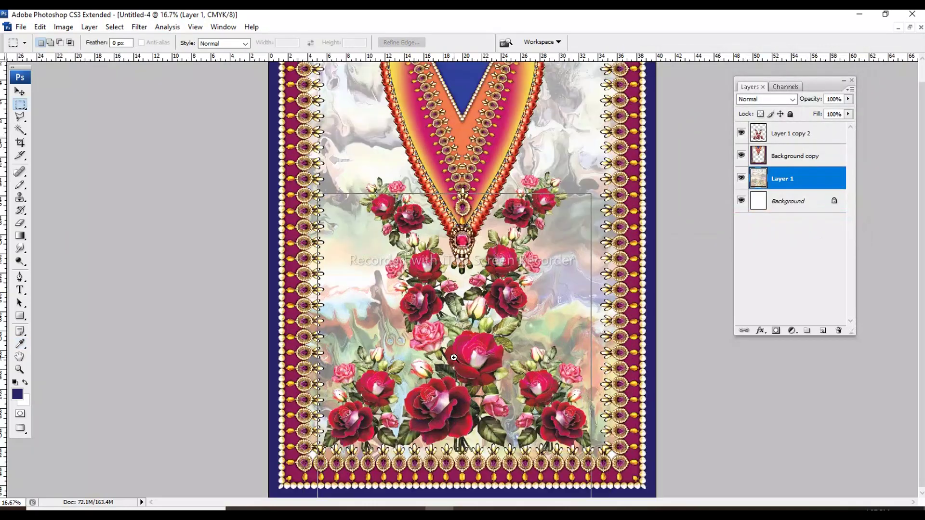
{"action": "right_click", "coordinate": [461, 307]}
{"action": "left_click", "coordinate": [506, 340]}
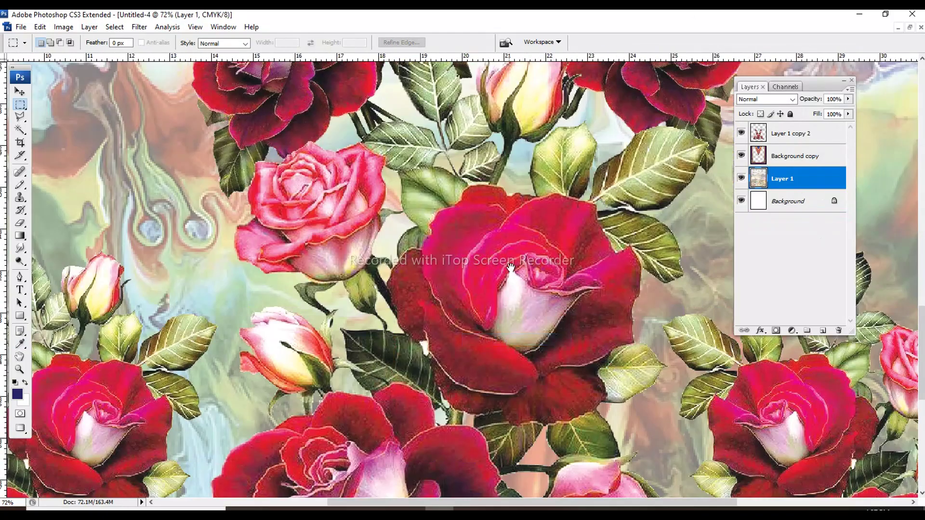
{"action": "scroll", "coordinate": [501, 248], "scroll_direction": "up", "scroll_amount": 3}
{"action": "scroll", "coordinate": [502, 226], "scroll_direction": "up", "scroll_amount": 3}
{"action": "scroll", "coordinate": [502, 208], "scroll_direction": "up", "scroll_amount": 3}
{"action": "key", "text": "ctrl+minus"}
{"action": "key", "text": "ctrl+minus"}
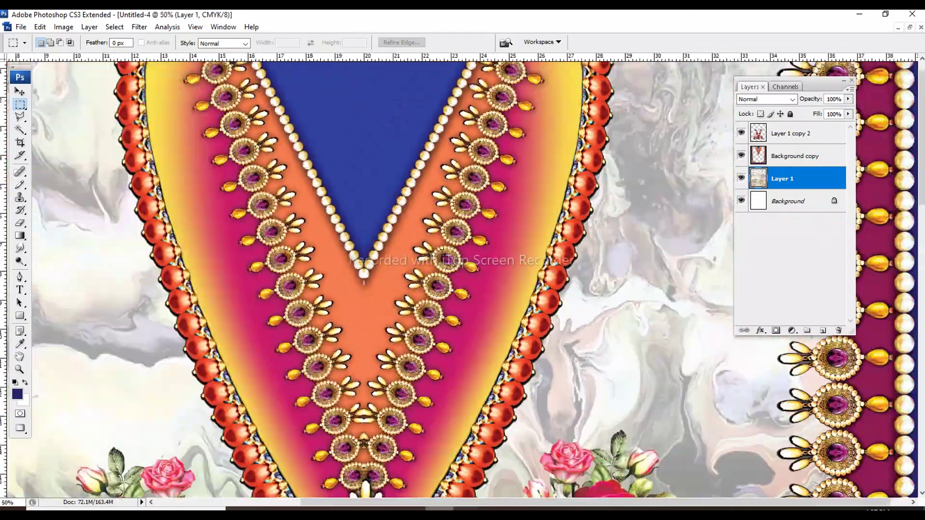
{"action": "key", "text": "ctrl+minus"}
{"action": "key", "text": "ctrl+minus"}
{"action": "key", "text": "ctrl+minus"}
{"action": "key", "text": "ctrl+minus"}
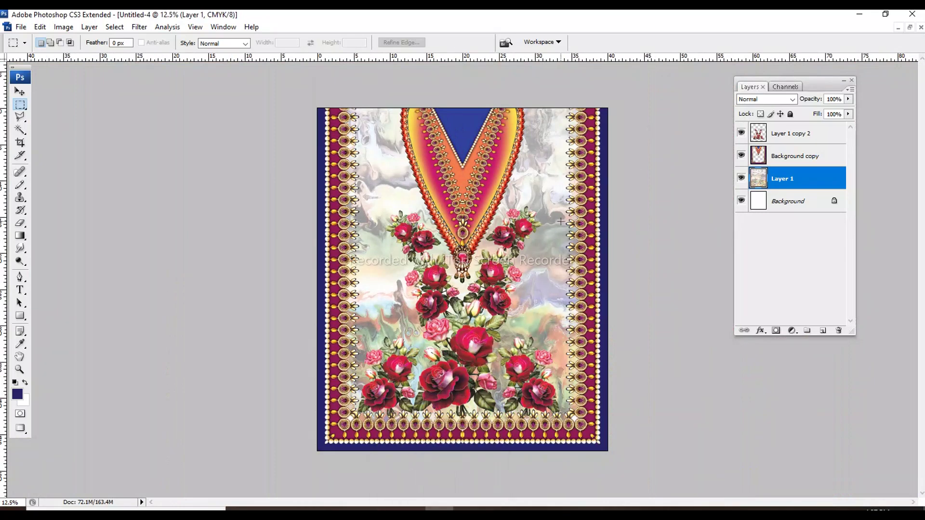
{"action": "left_click", "coordinate": [785, 86]}
{"action": "left_click", "coordinate": [752, 88]}
- Give the Layer 1 copy 2 roses Hue -9, Saturation +37 and Lightness +5
{"action": "left_click", "coordinate": [812, 140]}
{"action": "key", "text": "ctrl+u"}
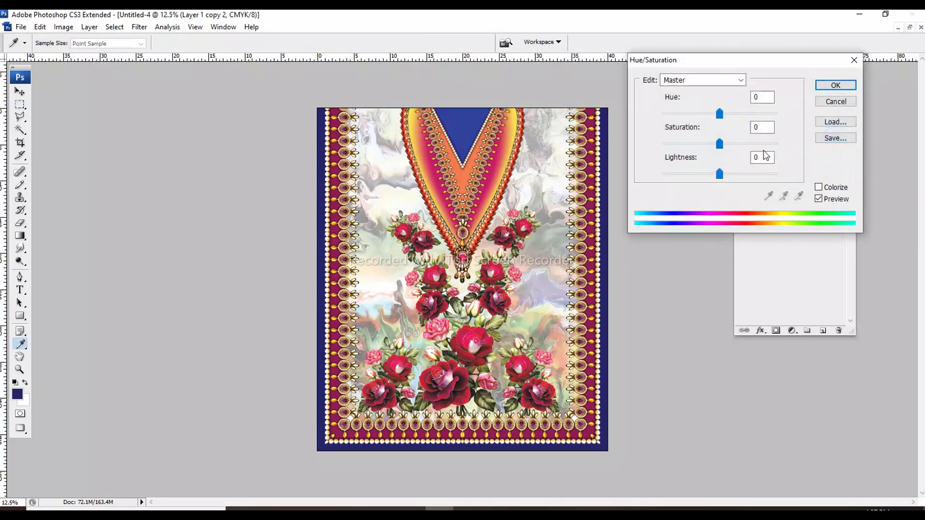
{"action": "mouse_move", "coordinate": [719, 114]}
{"action": "left_mouse_down"}
{"action": "mouse_move", "coordinate": [736, 111]}
{"action": "mouse_move", "coordinate": [698, 112]}
{"action": "mouse_move", "coordinate": [715, 111]}
{"action": "left_mouse_up"}
{"action": "left_click_drag", "start_coordinate": [721, 144], "coordinate": [741, 144]}
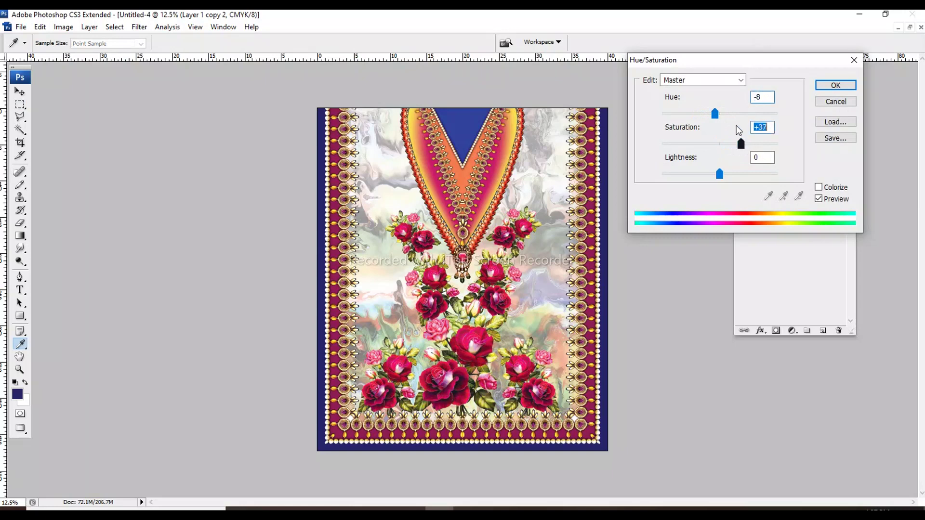
{"action": "mouse_move", "coordinate": [715, 114]}
{"action": "left_mouse_down"}
{"action": "mouse_move", "coordinate": [727, 113]}
{"action": "mouse_move", "coordinate": [715, 113]}
{"action": "left_mouse_up"}
{"action": "mouse_move", "coordinate": [719, 175]}
{"action": "left_mouse_down"}
{"action": "mouse_move", "coordinate": [733, 174]}
{"action": "mouse_move", "coordinate": [719, 175]}
{"action": "left_mouse_up"}
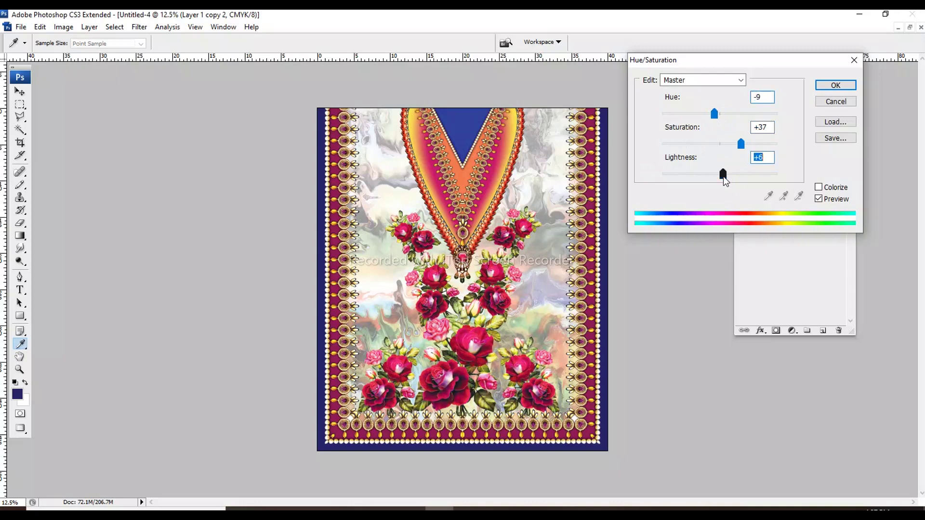
{"action": "key", "text": "Return"}
{"action": "key", "text": "m"}
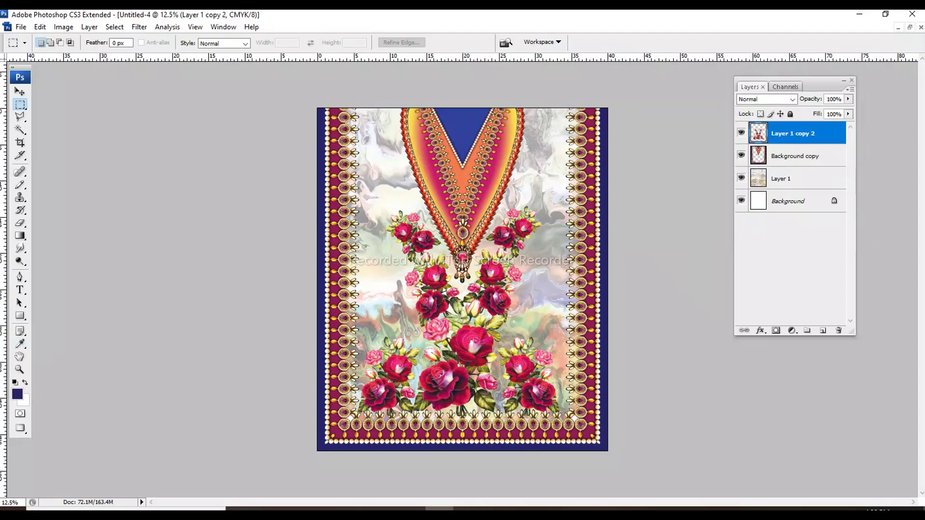
- Switch to the Channels panel, save the file, and zoom in and out to inspect the design
{"action": "left_click", "coordinate": [786, 87]}
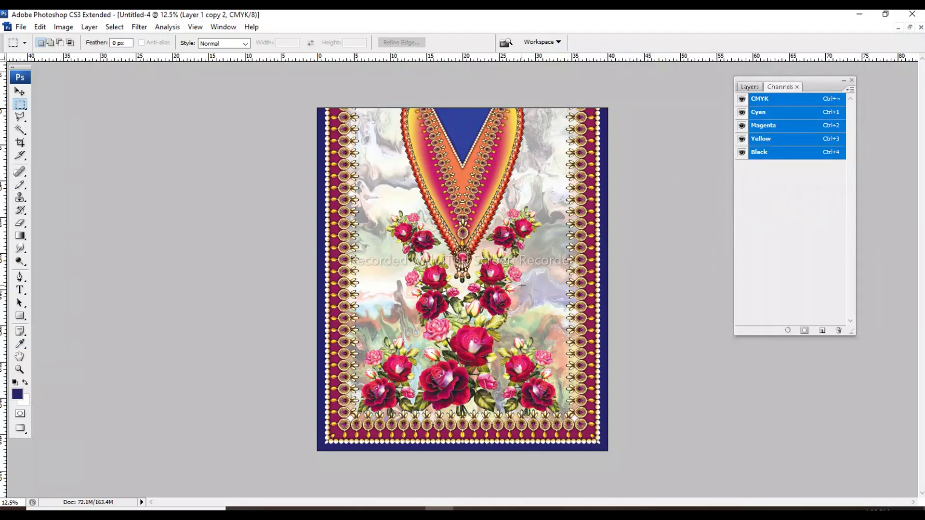
{"action": "key", "text": "ctrl+s"}
{"action": "scroll", "coordinate": [461, 355], "scroll_direction": "up", "scroll_amount": 1}
{"action": "scroll", "coordinate": [463, 352], "scroll_direction": "up", "scroll_amount": 2}
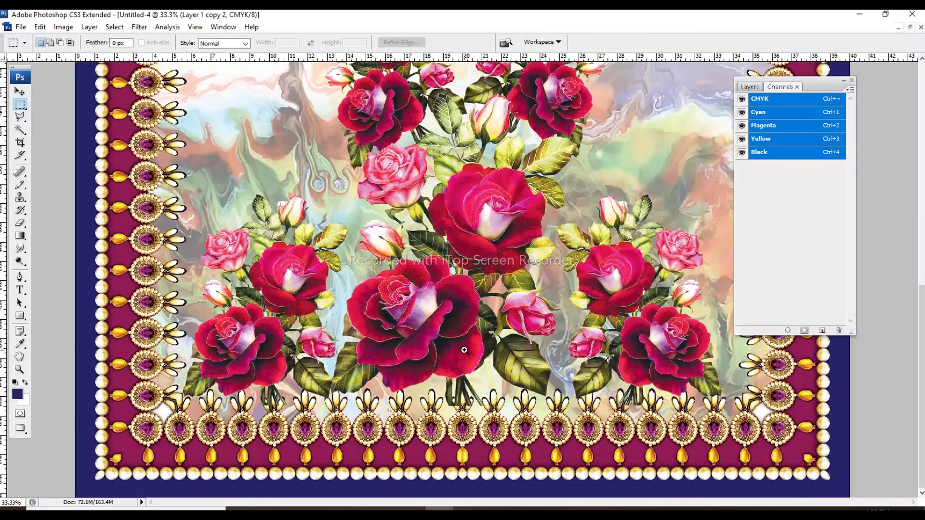
{"action": "scroll", "coordinate": [464, 350], "scroll_direction": "down", "scroll_amount": 1}
{"action": "scroll", "coordinate": [466, 350], "scroll_direction": "down", "scroll_amount": 1}
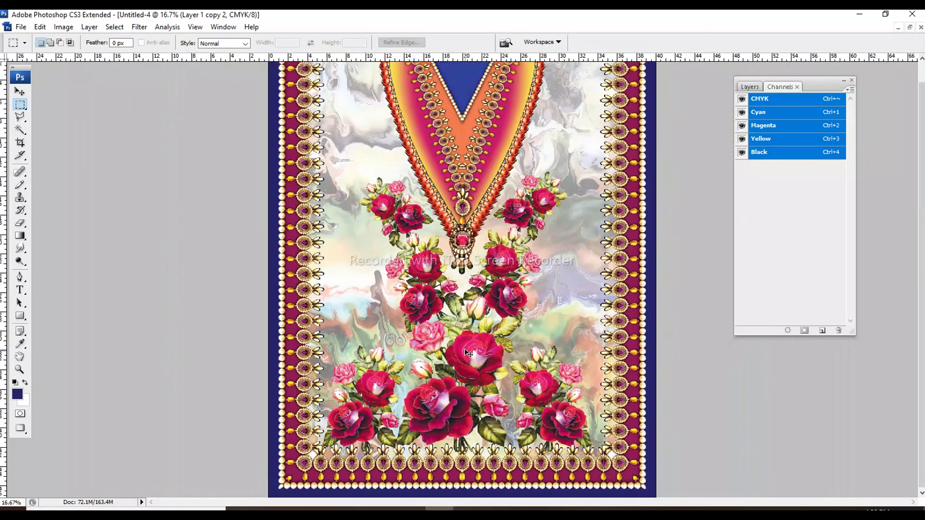
{"action": "scroll", "coordinate": [578, 237], "scroll_direction": "up", "scroll_amount": 1}
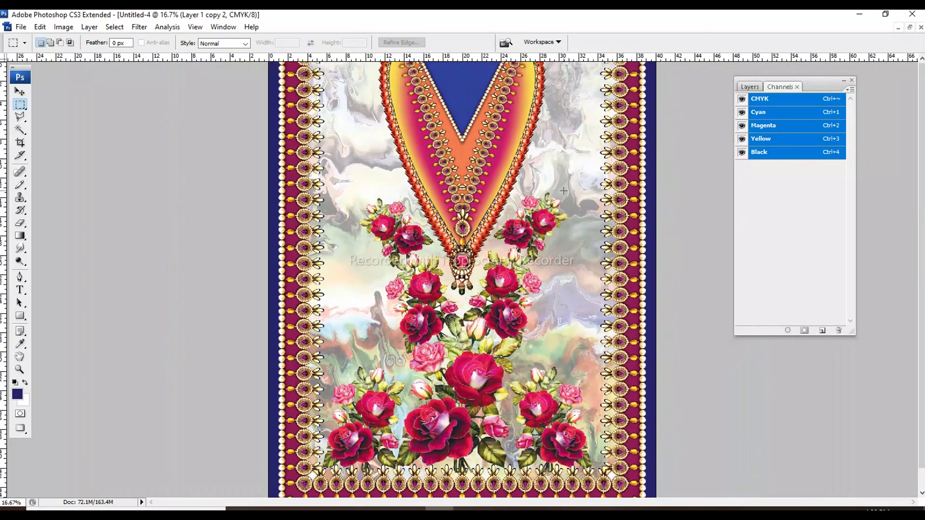
{"action": "scroll", "coordinate": [578, 237], "scroll_direction": "down", "scroll_amount": 1}
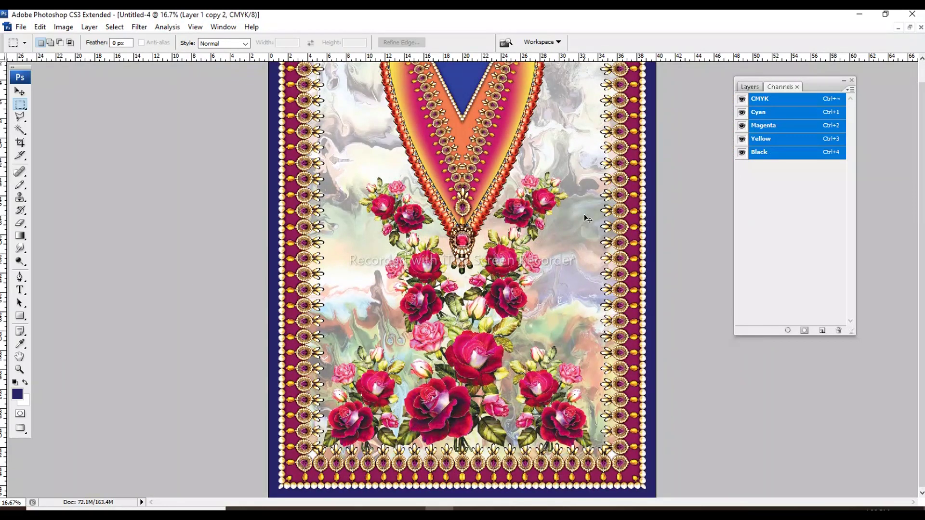
{"action": "scroll", "coordinate": [584, 214], "scroll_direction": "down", "scroll_amount": 1}
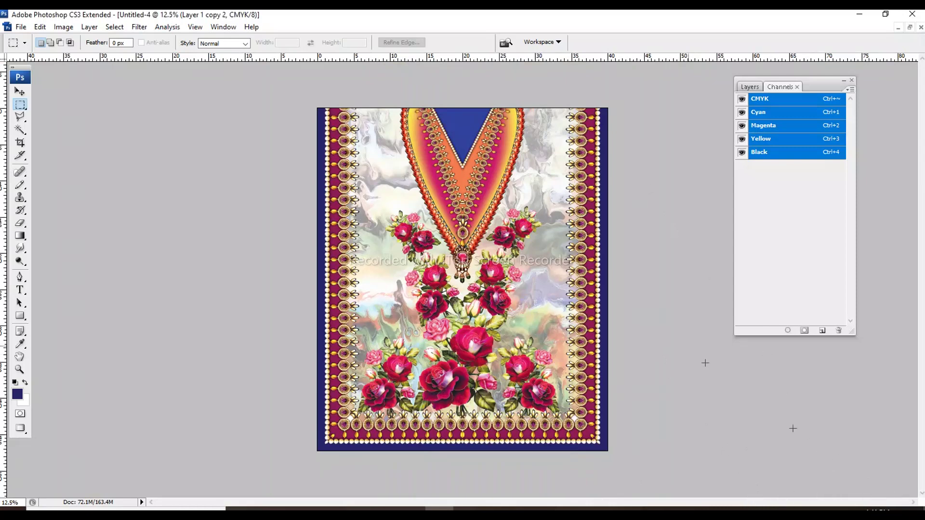
{"action": "left_click_drag", "start_coordinate": [816, 86], "coordinate": [819, 81]}
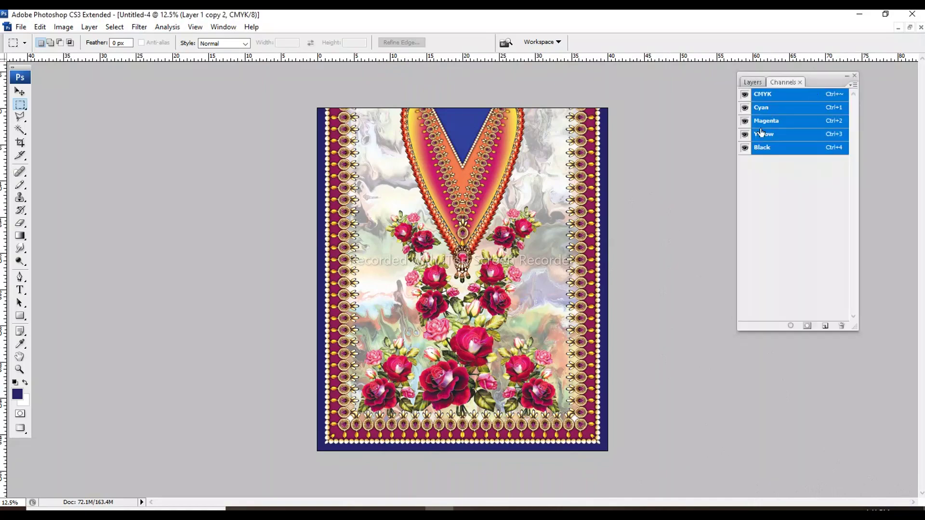